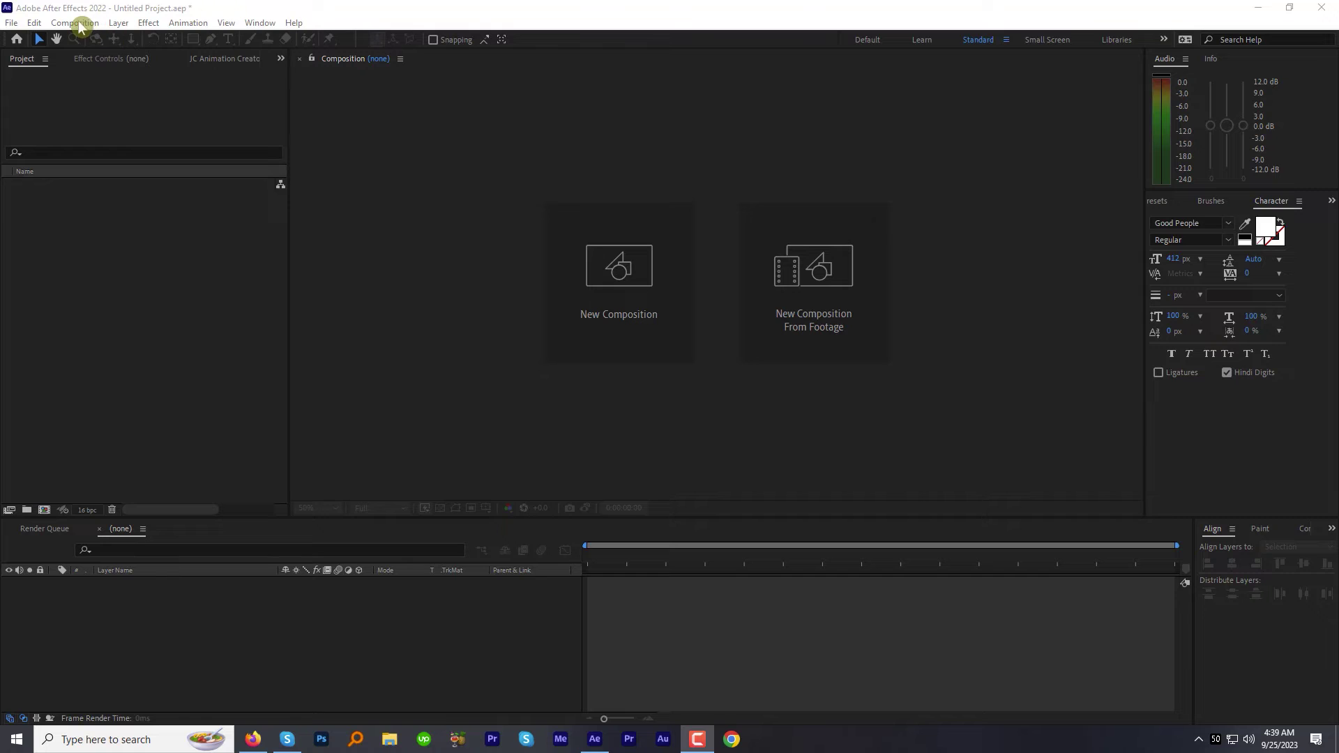
- Create a composition named Render with the HDTV 1080 29.97 preset
{"action": "left_click", "coordinate": [75, 23]}
{"action": "left_click", "coordinate": [88, 38]}
{"action": "type", "text": "Render"}
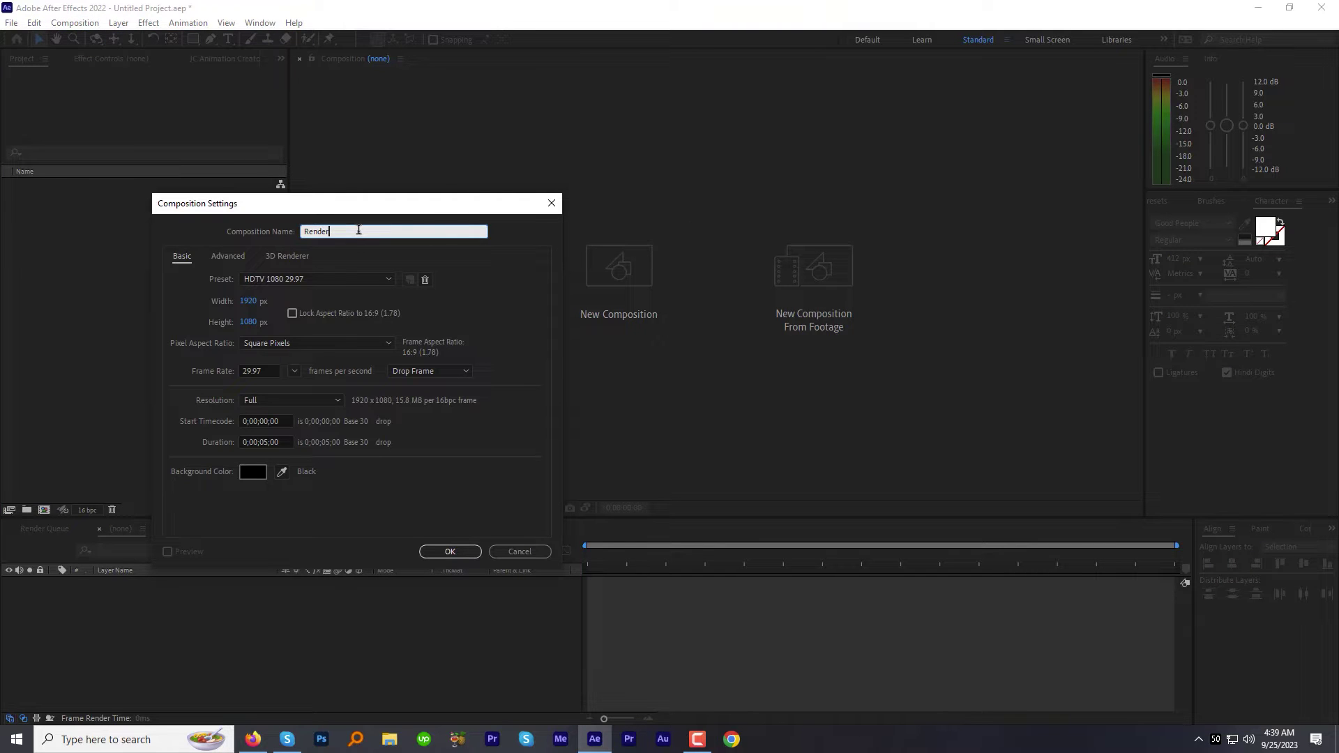
{"action": "left_click", "coordinate": [281, 283]}
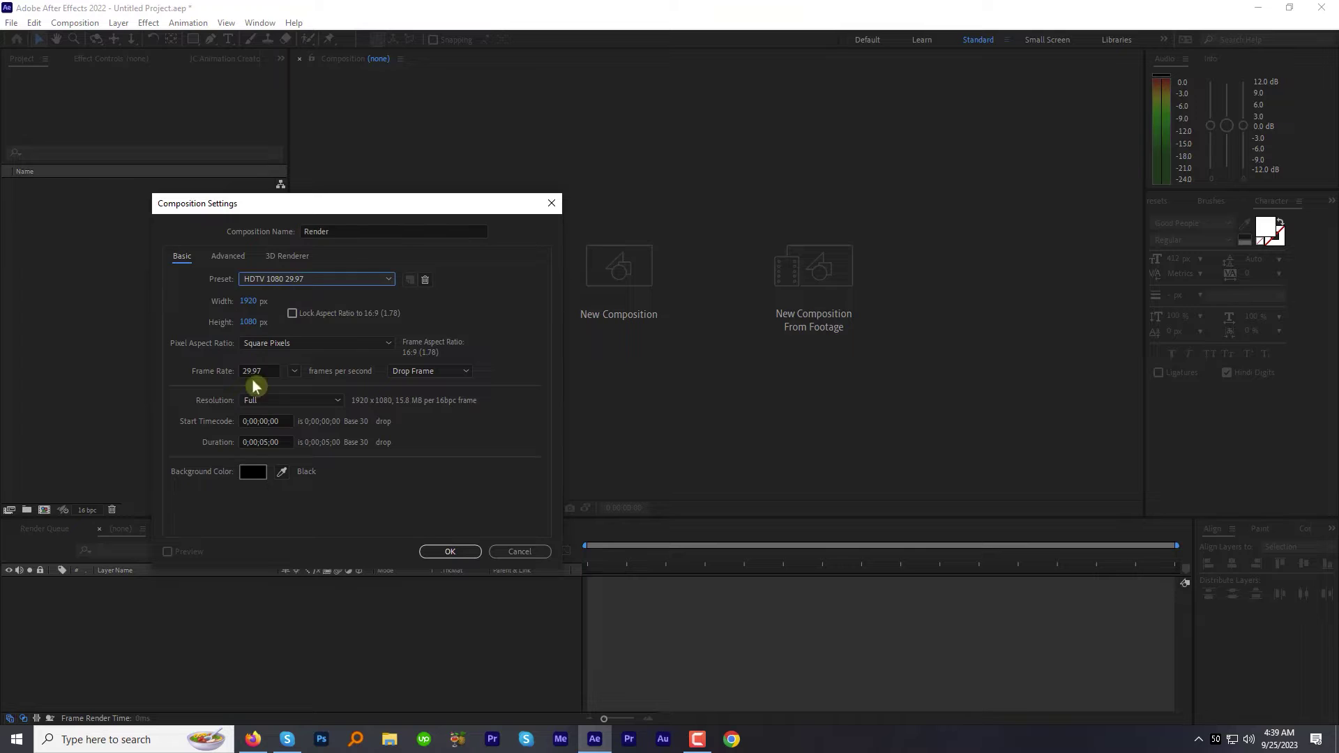
{"action": "left_click", "coordinate": [443, 551]}
- Add a text layer reading "Jelly" to the composition
{"action": "left_click", "coordinate": [501, 288]}
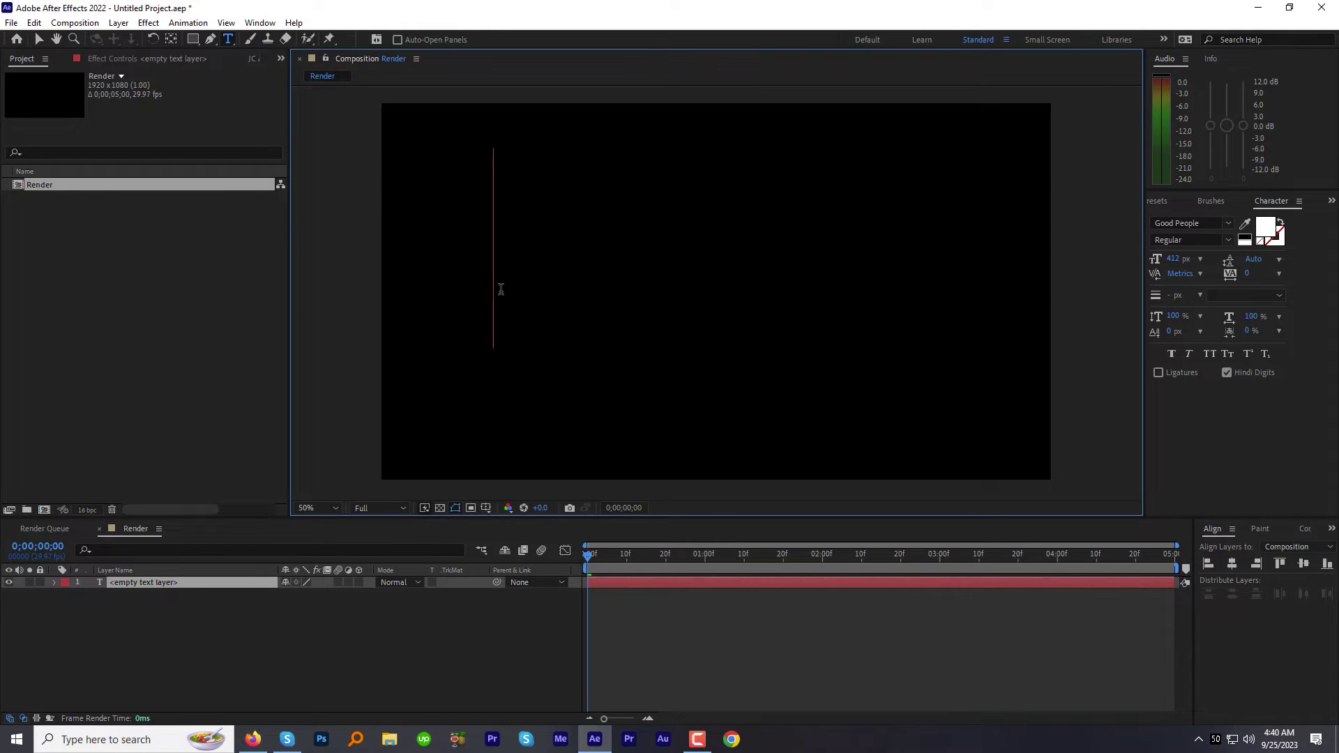
{"action": "type", "text": "Jell"}
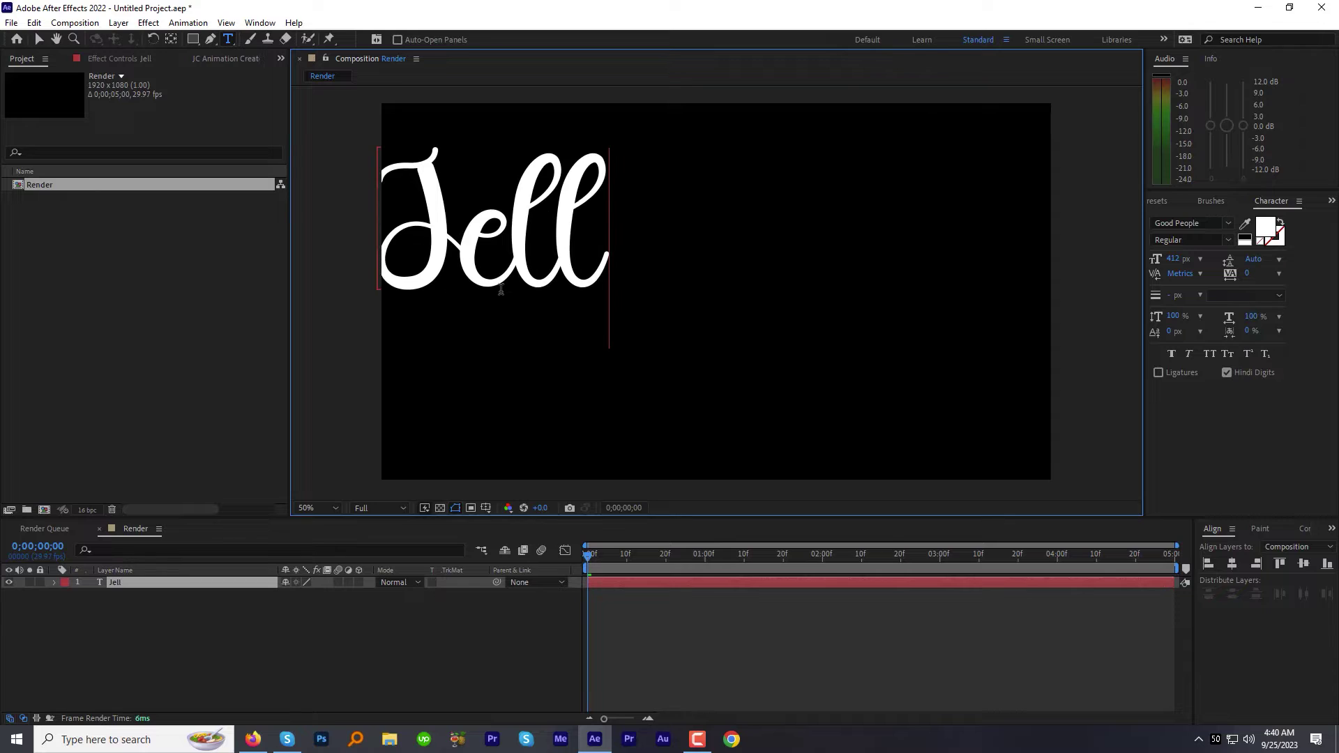
{"action": "type", "text": "y"}
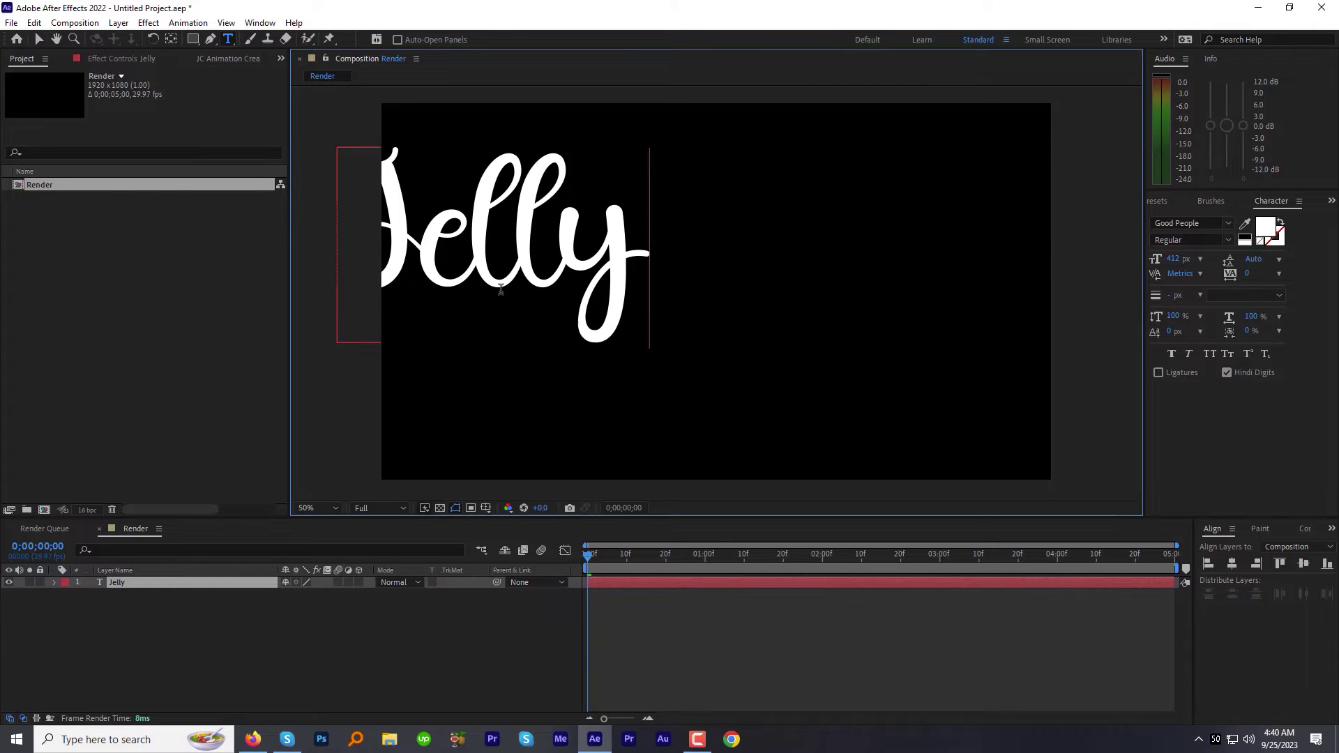
{"action": "key", "text": "KP_Enter"}
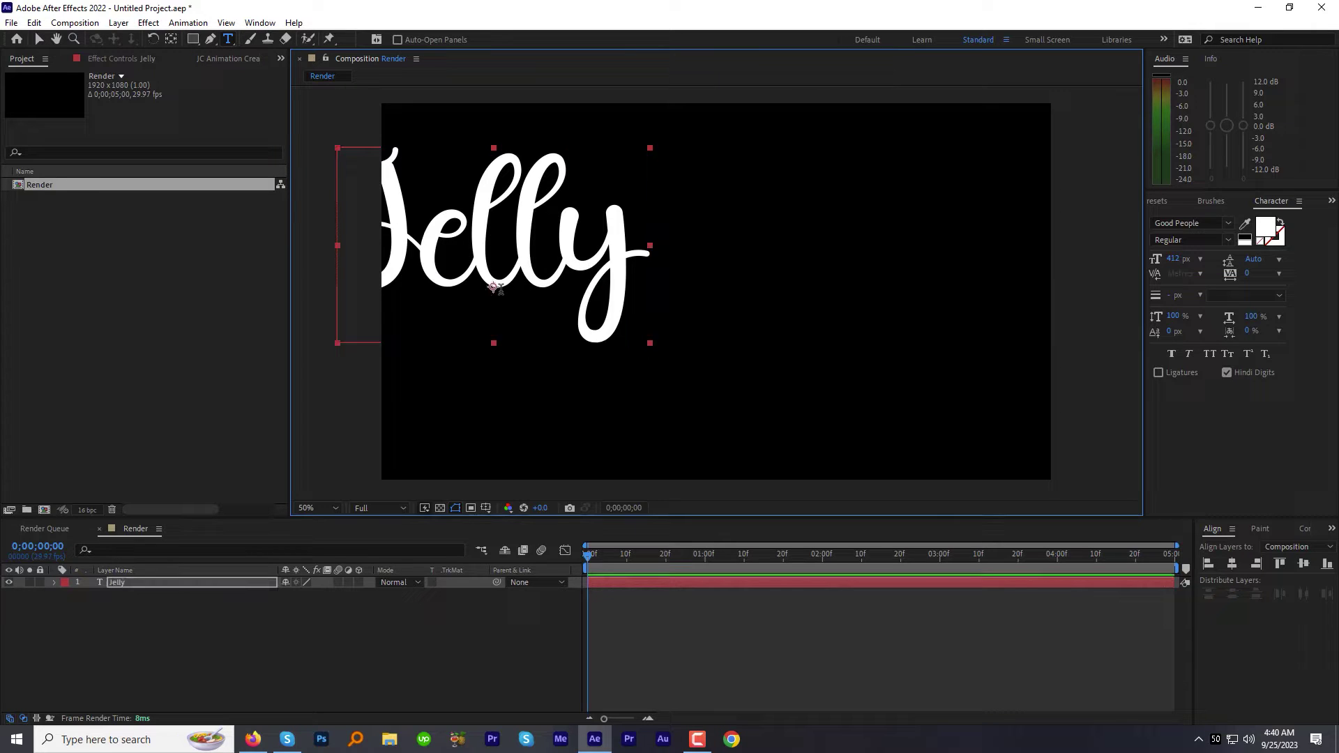
- Center the Jelly text horizontally and vertically in the composition
{"action": "left_click", "coordinate": [39, 39]}
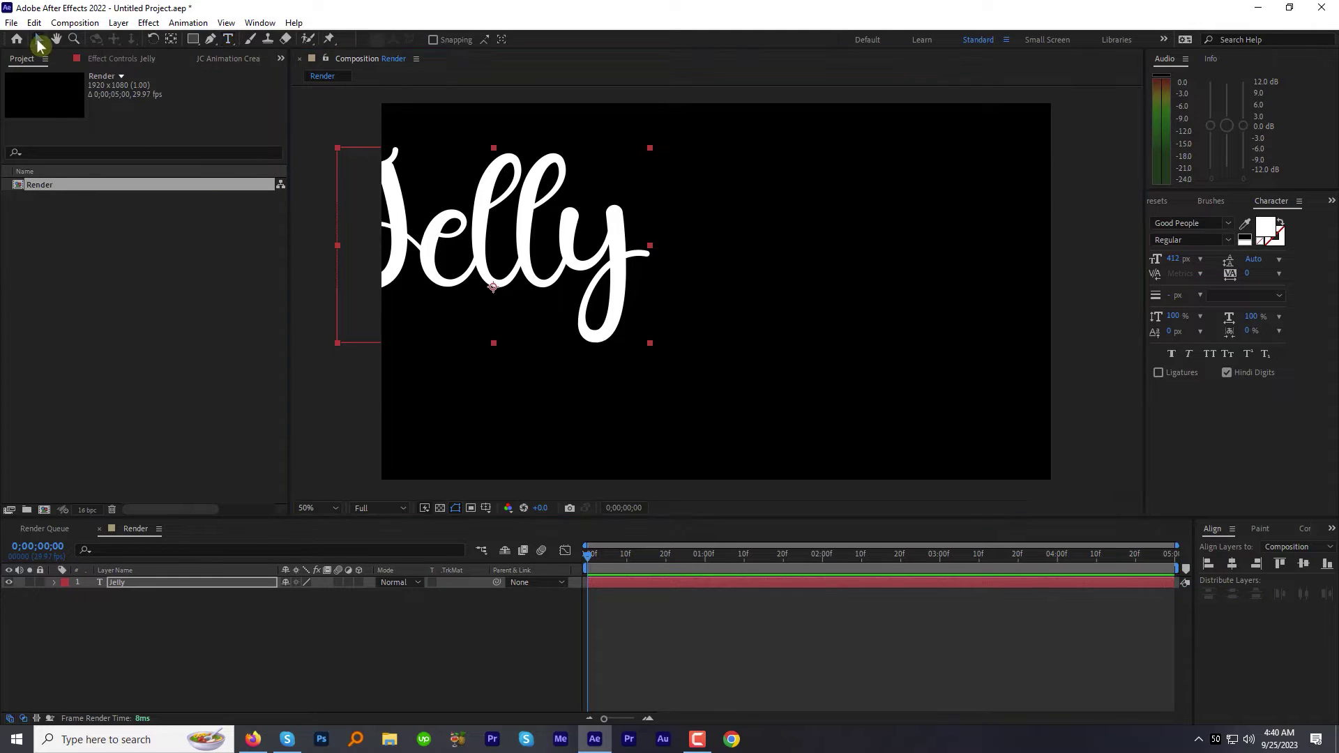
{"action": "left_click", "coordinate": [1232, 563]}
{"action": "left_click", "coordinate": [1303, 565]}
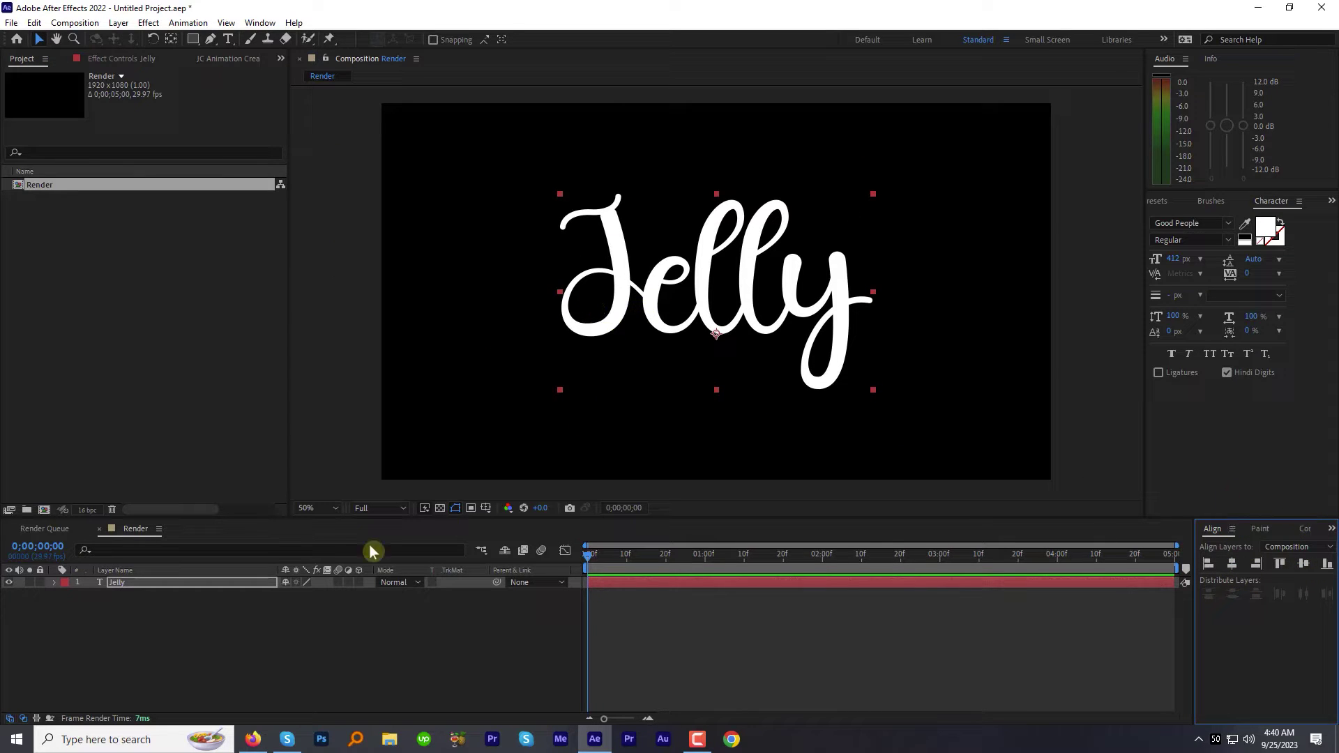
- Make the Jelly text layer a guide layer
{"action": "left_click", "coordinate": [117, 588]}
{"action": "right_click", "coordinate": [118, 588]}
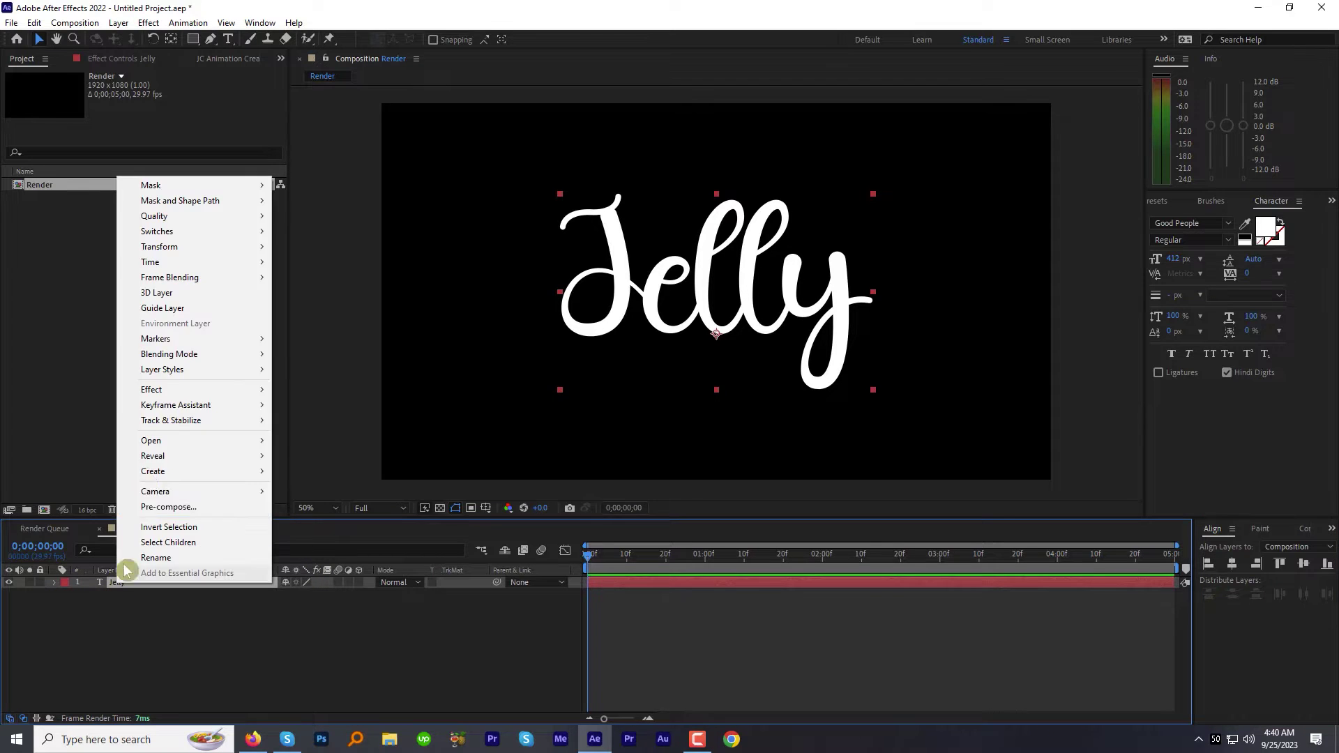
{"action": "left_click", "coordinate": [160, 309]}
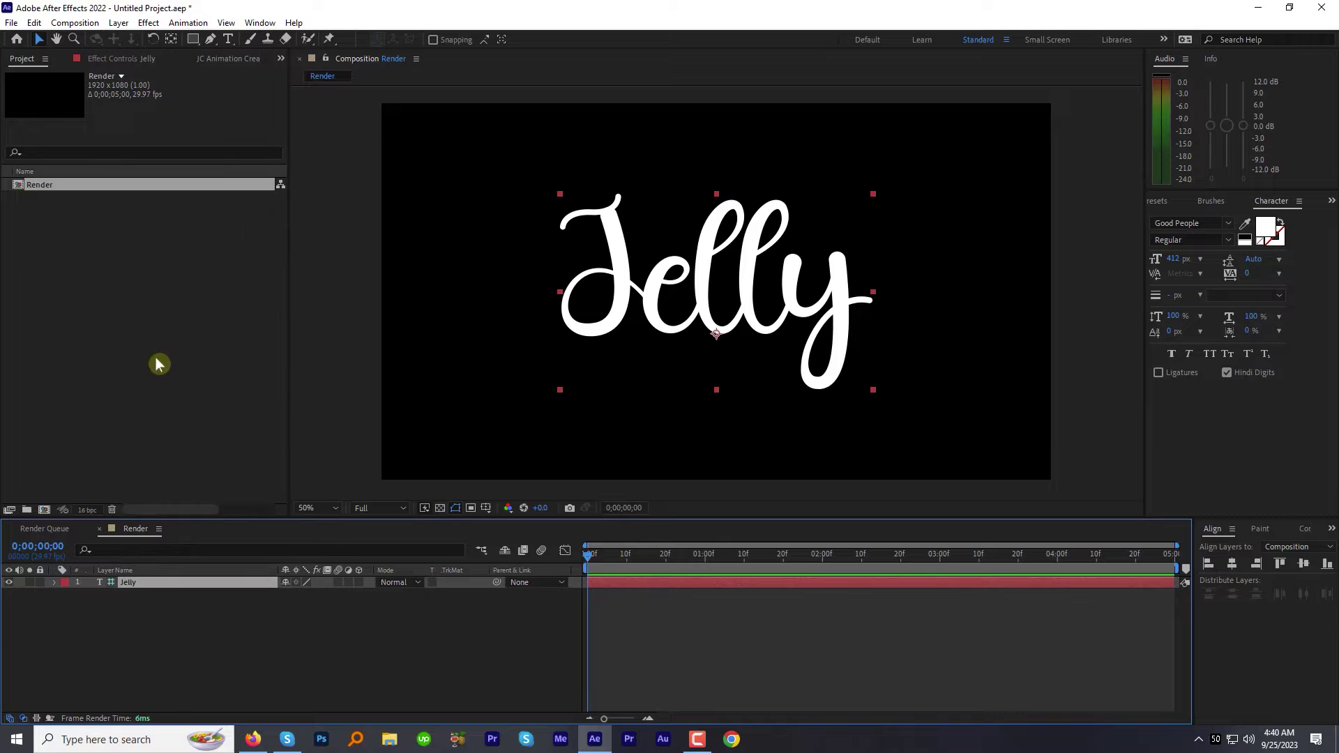
- Lower the Jelly guide layer's opacity to 22% and lock the layer
{"action": "key", "text": "t"}
{"action": "left_click_drag", "start_coordinate": [289, 600], "coordinate": [232, 598]}
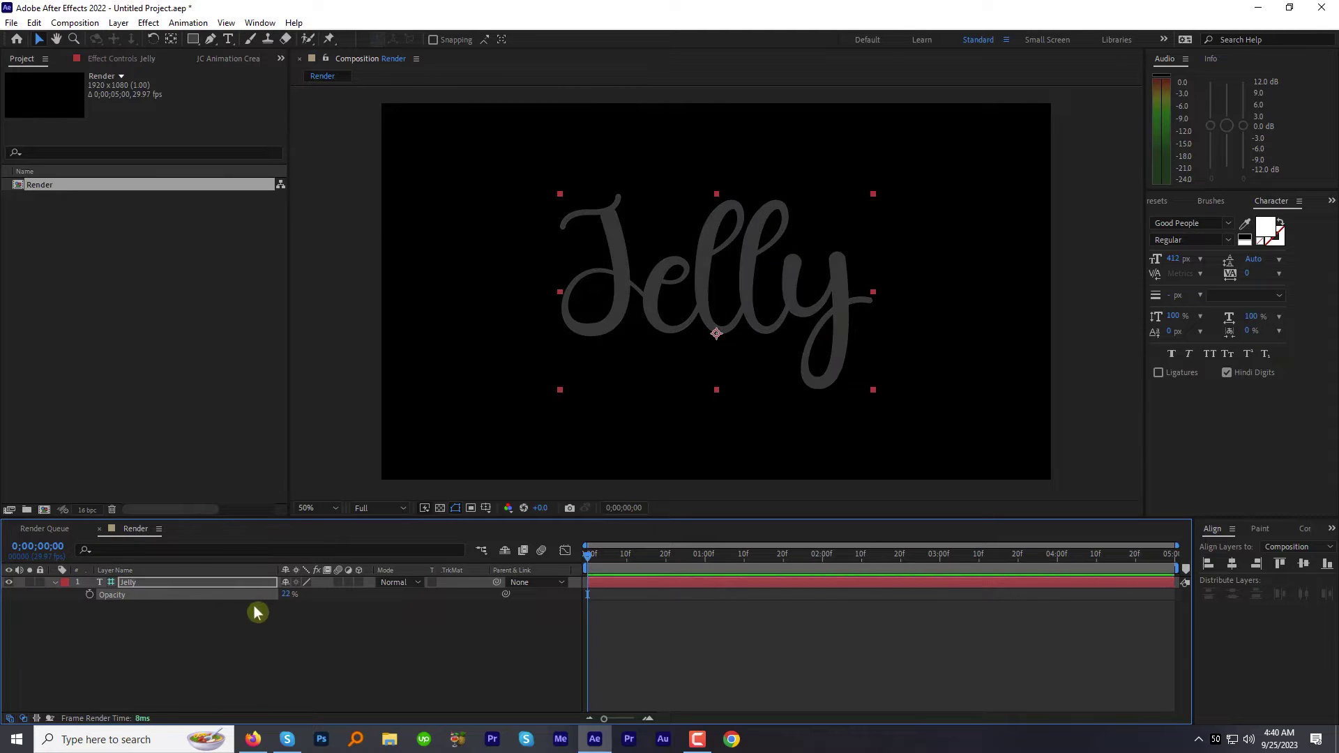
{"action": "left_click", "coordinate": [40, 583]}
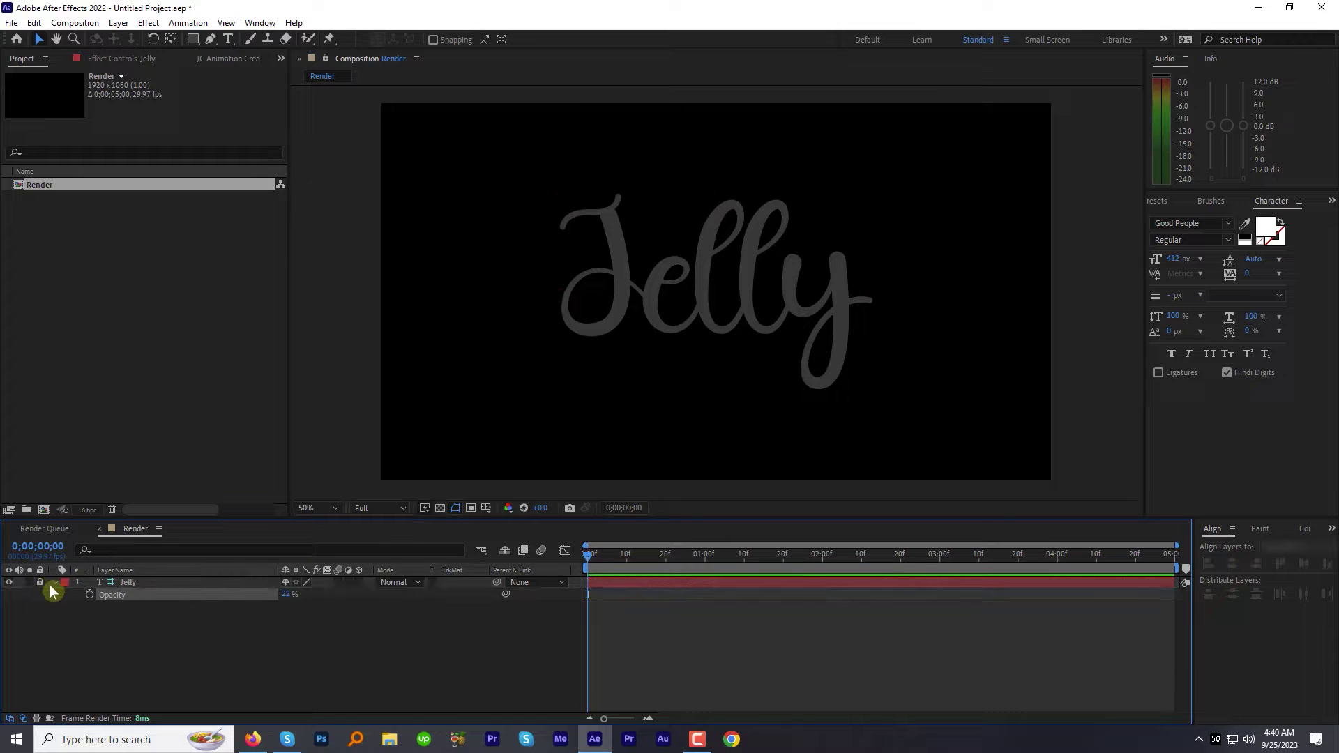
- Add a separate text layer with the letter "J" and place it over the J of the faded guide word
{"action": "left_click", "coordinate": [228, 41]}
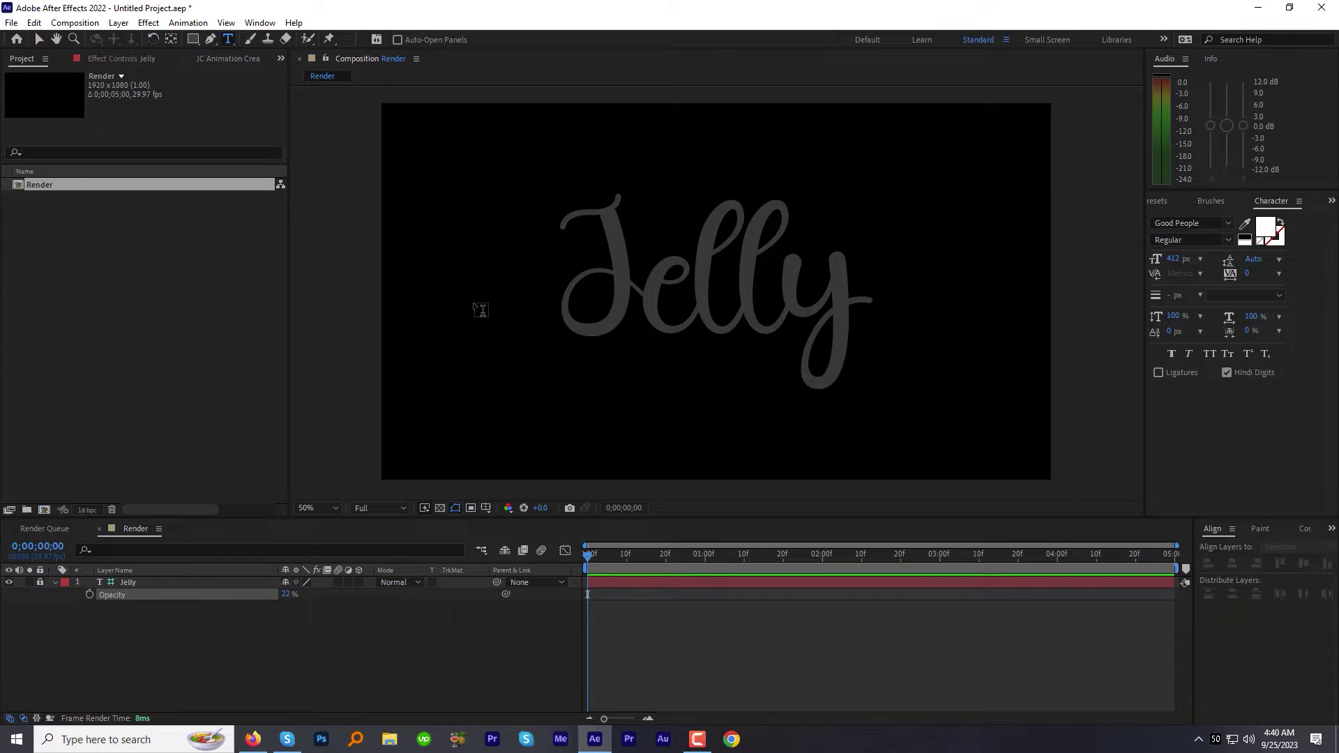
{"action": "left_click", "coordinate": [463, 310]}
{"action": "type", "text": "J"}
{"action": "left_click_drag", "start_coordinate": [472, 272], "coordinate": [809, 307]}
- Duplicate the J text layer and change the copy to "e", matching the guide word
{"action": "key", "text": "ctrl+d"}
{"action": "double_click", "coordinate": [681, 301]}
{"action": "type", "text": "e"}
{"action": "key", "text": "Escape"}
{"action": "key", "text": "v"}
- Duplicate the e layer as the letter "l", then duplicate it for the word's second l
{"action": "key", "text": "ctrl+d"}
{"action": "double_click", "coordinate": [706, 302]}
{"action": "type", "text": "l"}
{"action": "key", "text": "Escape"}
{"action": "key", "text": "v"}
{"action": "key", "text": "ctrl+d"}
{"action": "key", "text": "ctrl+d"}
- Duplicate the l layer, change the copy to "y" and align it exactly over the guide word's y
{"action": "double_click", "coordinate": [809, 307]}
{"action": "type", "text": "y"}
{"action": "key", "text": "Escape"}
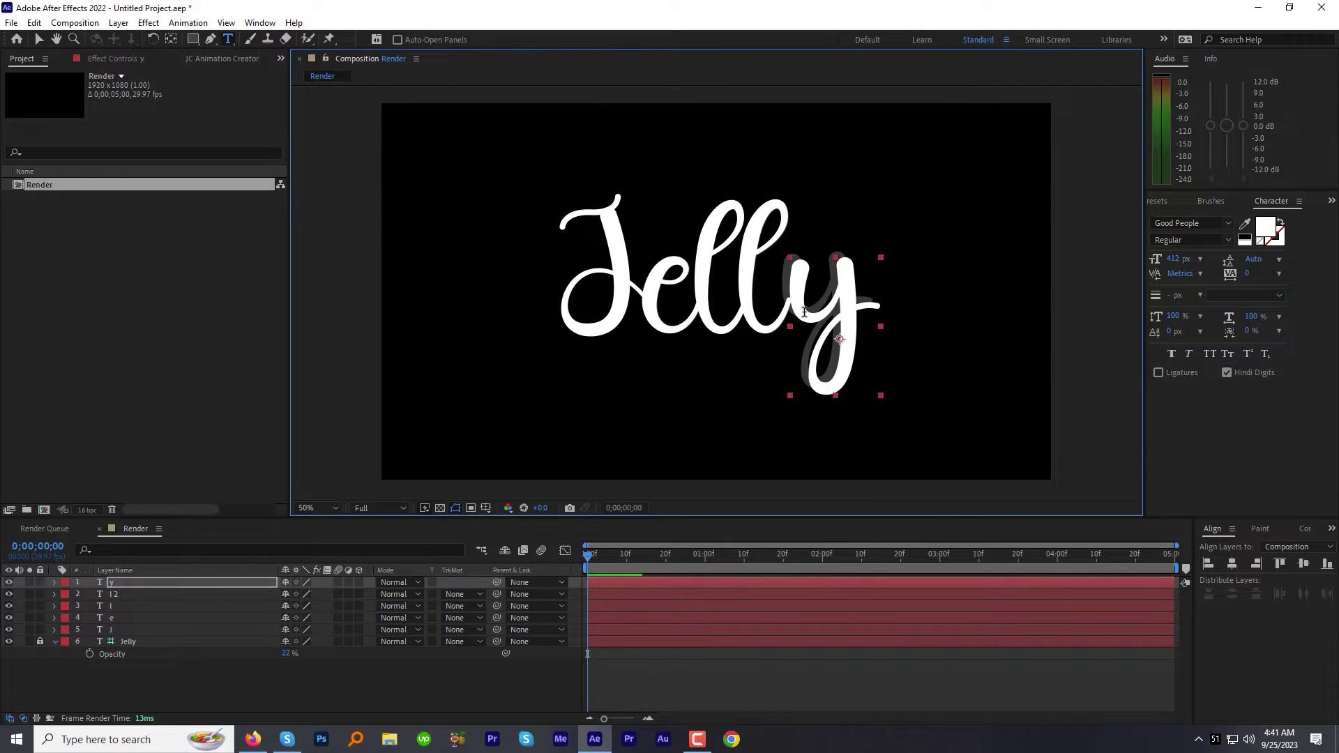
{"action": "key", "text": "v"}
{"action": "left_click_drag", "start_coordinate": [846, 289], "coordinate": [840, 284]}
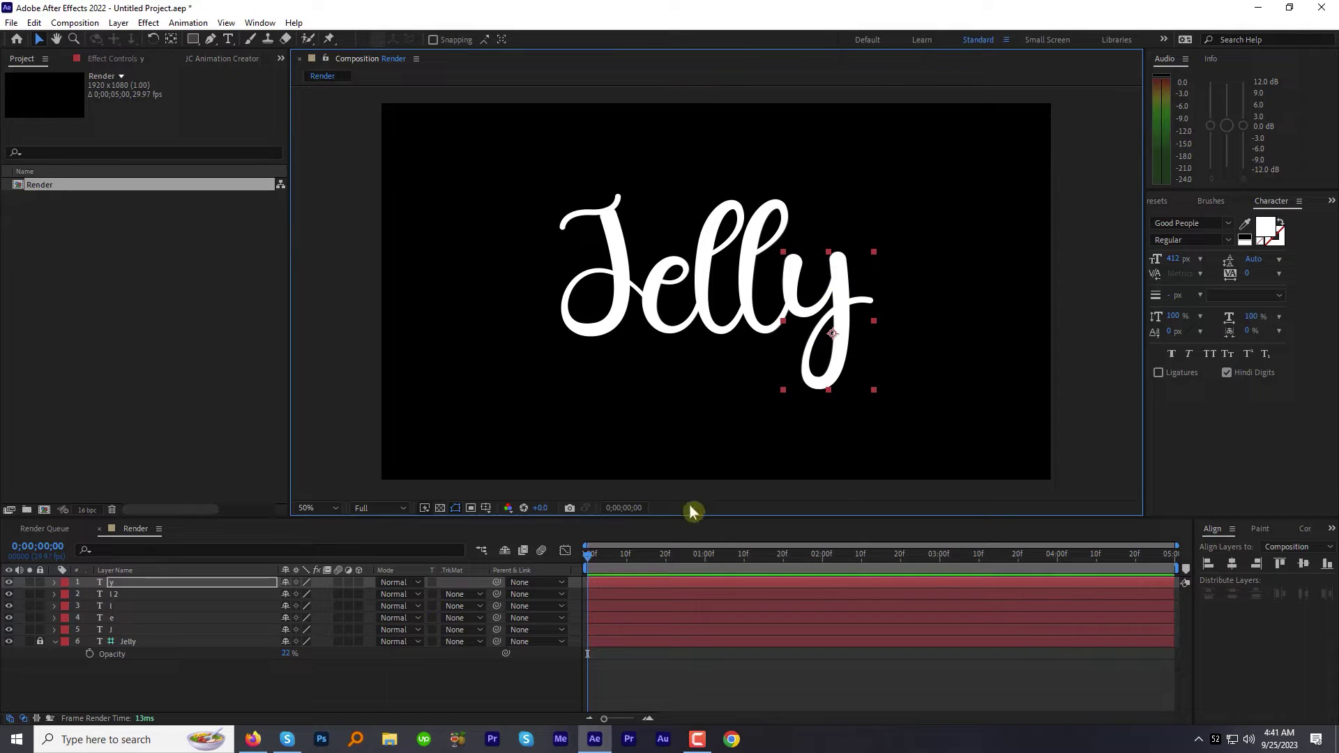
{"action": "left_click", "coordinate": [617, 666]}
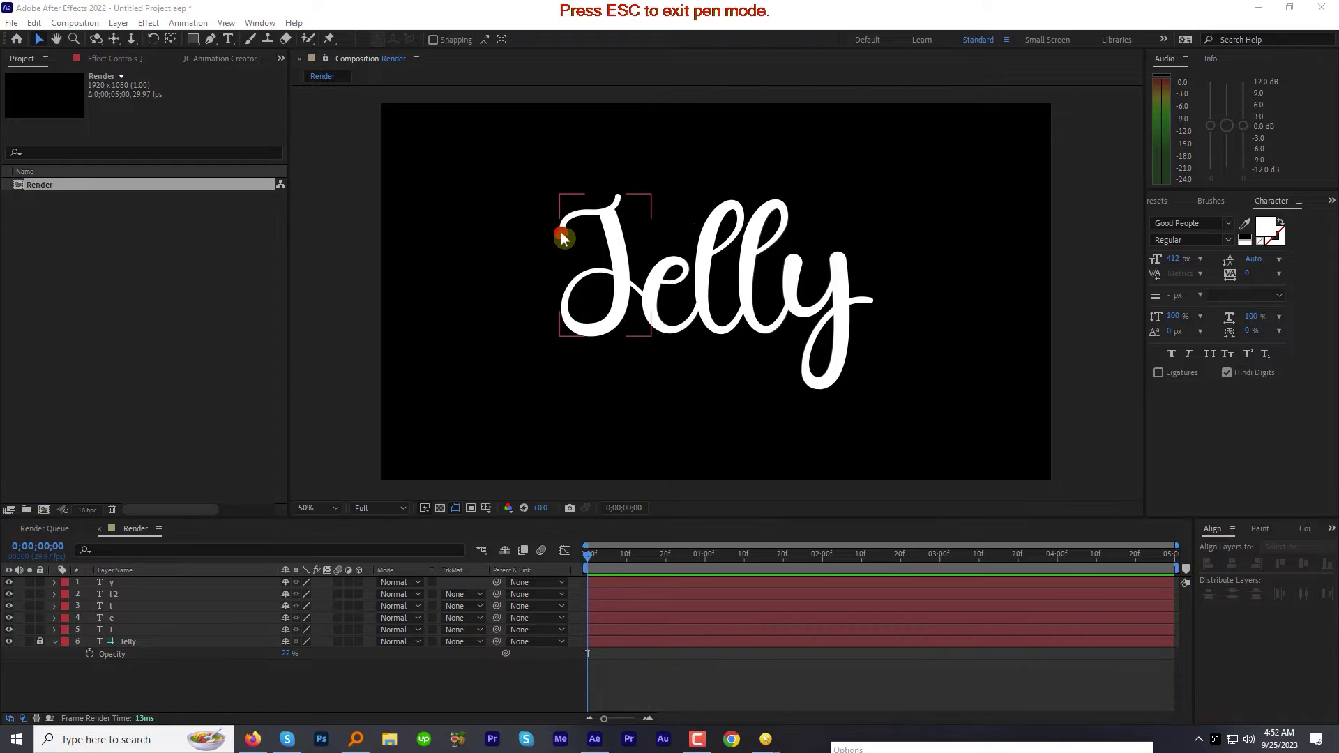
{"action": "mouse_move", "coordinate": [561, 231]}
{"action": "left_mouse_down"}
{"action": "mouse_move", "coordinate": [620, 204]}
{"action": "mouse_move", "coordinate": [609, 322]}
{"action": "mouse_move", "coordinate": [571, 328]}
{"action": "mouse_move", "coordinate": [593, 268]}
{"action": "mouse_move", "coordinate": [652, 297]}
{"action": "mouse_move", "coordinate": [667, 288]}
{"action": "left_mouse_up"}
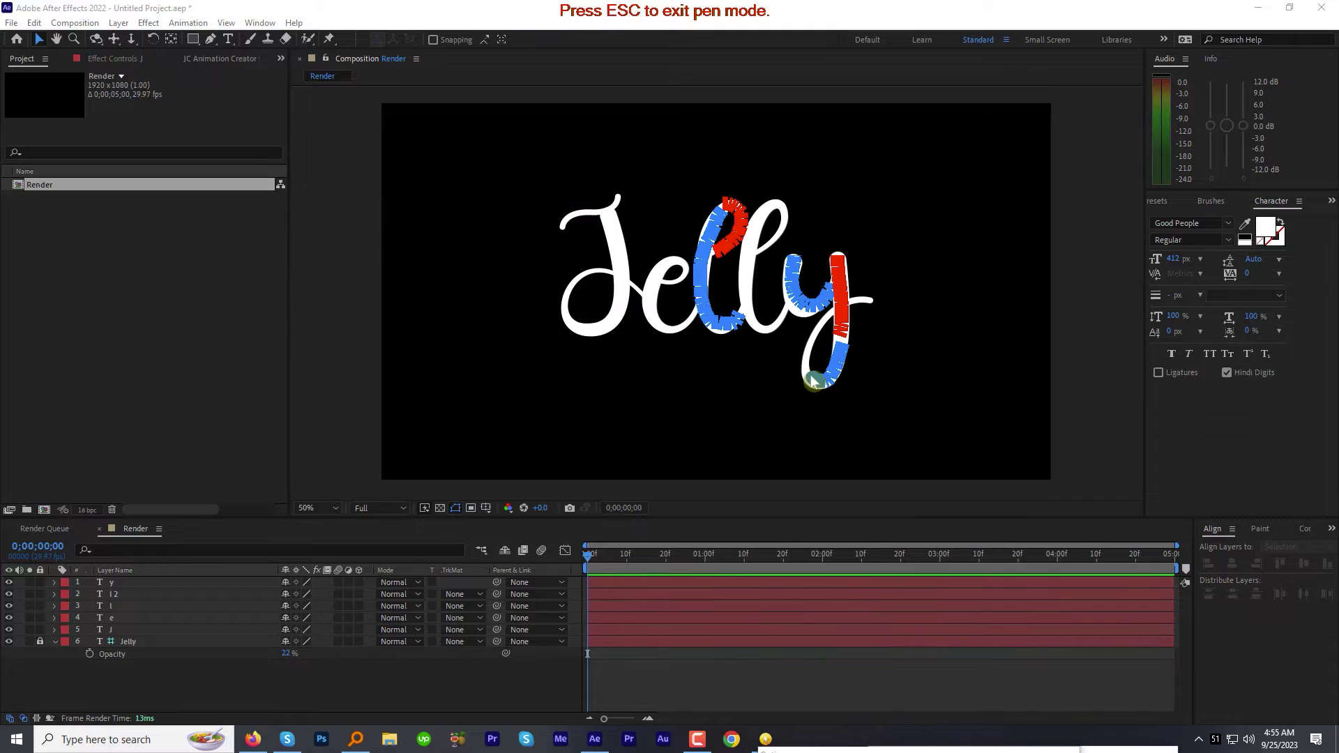
{"action": "mouse_move", "coordinate": [812, 380]}
{"action": "left_mouse_down"}
{"action": "mouse_move", "coordinate": [828, 326]}
{"action": "mouse_move", "coordinate": [883, 294]}
{"action": "left_mouse_up"}
{"action": "key", "text": "Escape"}
- Solo the J layer and draw a Pen tool mask around only the curved stroke at the top of the letter
{"action": "left_click", "coordinate": [30, 631]}
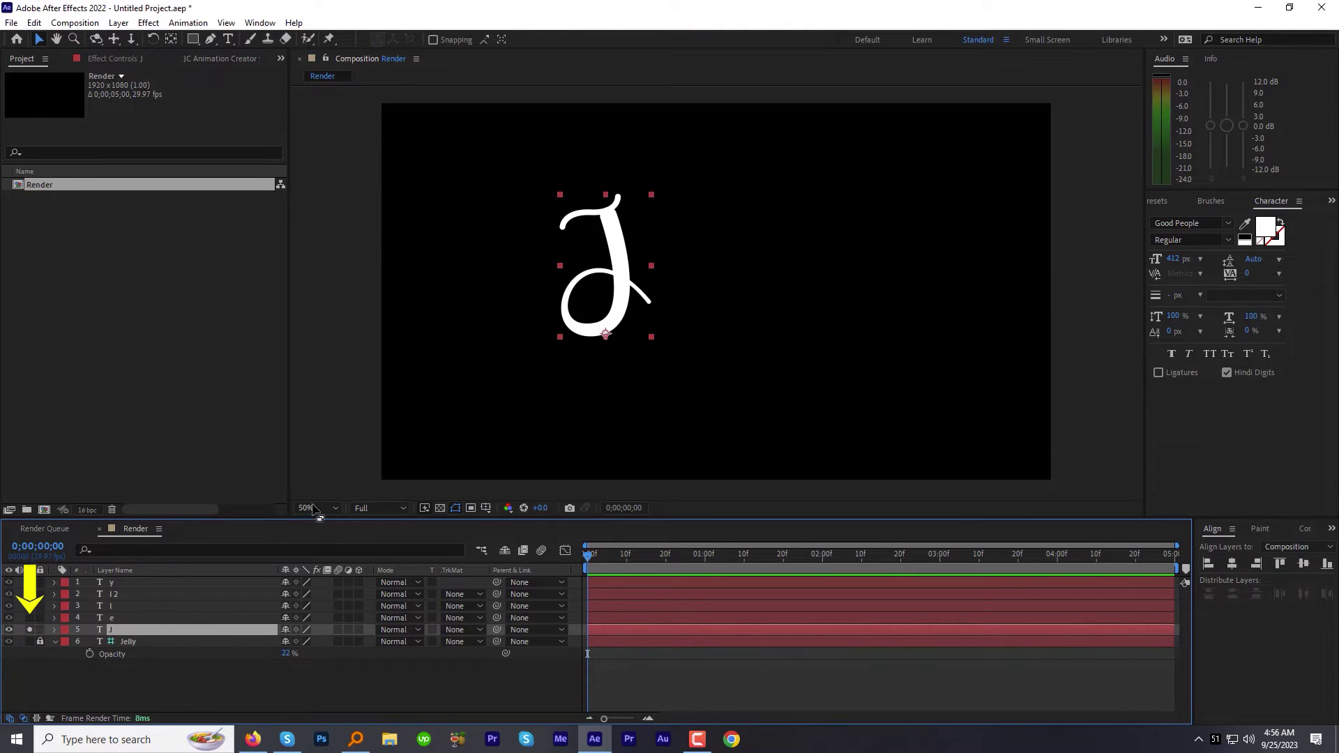
{"action": "key", "text": "g"}
{"action": "scroll", "coordinate": [651, 228], "scroll_direction": "up", "scroll_amount": 1}
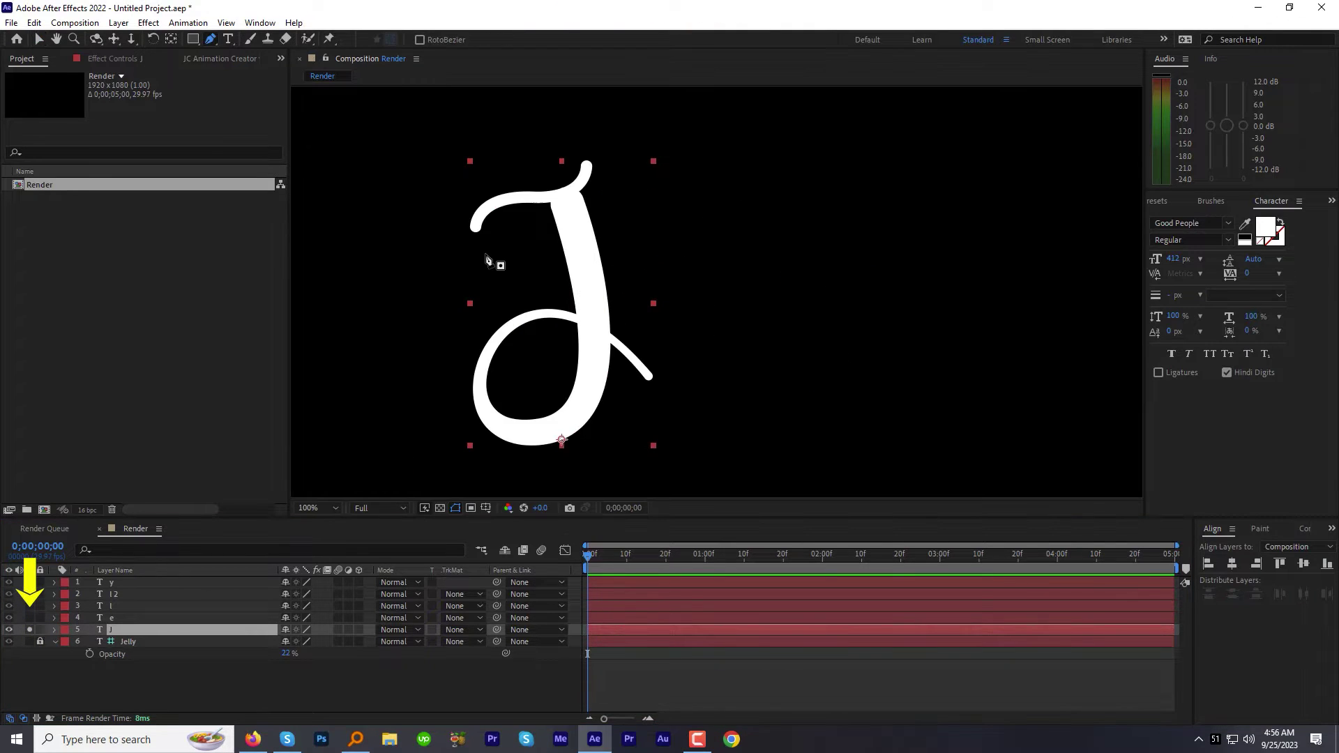
{"action": "left_click", "coordinate": [486, 257]}
{"action": "scroll", "coordinate": [486, 257], "scroll_direction": "up", "scroll_amount": 1}
{"action": "left_click", "coordinate": [725, 269]}
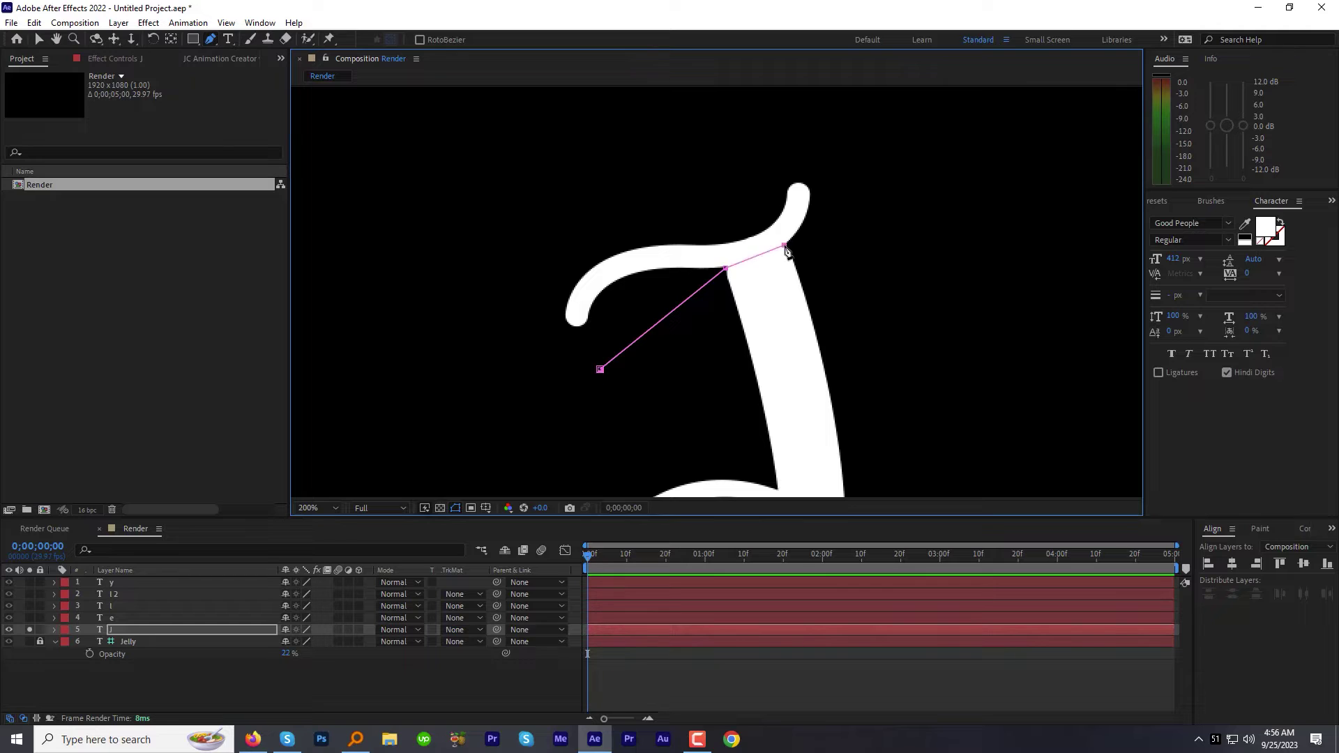
{"action": "left_click_drag", "start_coordinate": [785, 246], "coordinate": [797, 239]}
{"action": "left_click", "coordinate": [843, 198]}
{"action": "left_click", "coordinate": [801, 140]}
{"action": "left_click", "coordinate": [607, 177]}
{"action": "left_click", "coordinate": [541, 282]}
{"action": "left_click", "coordinate": [556, 337]}
{"action": "left_click", "coordinate": [600, 369]}
- Duplicate the masked J layer and delete the mask from the copy, leaving only the copy soloed
{"action": "left_click", "coordinate": [131, 631]}
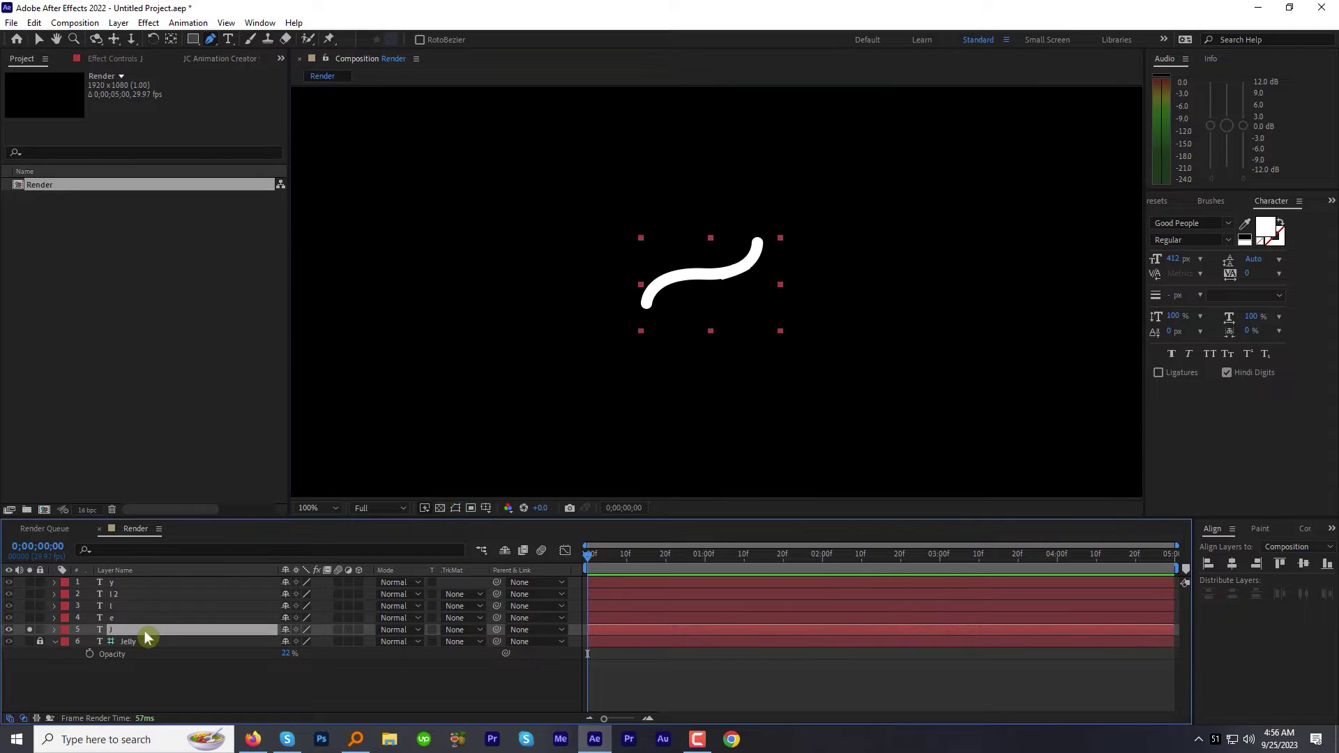
{"action": "left_click", "coordinate": [33, 23]}
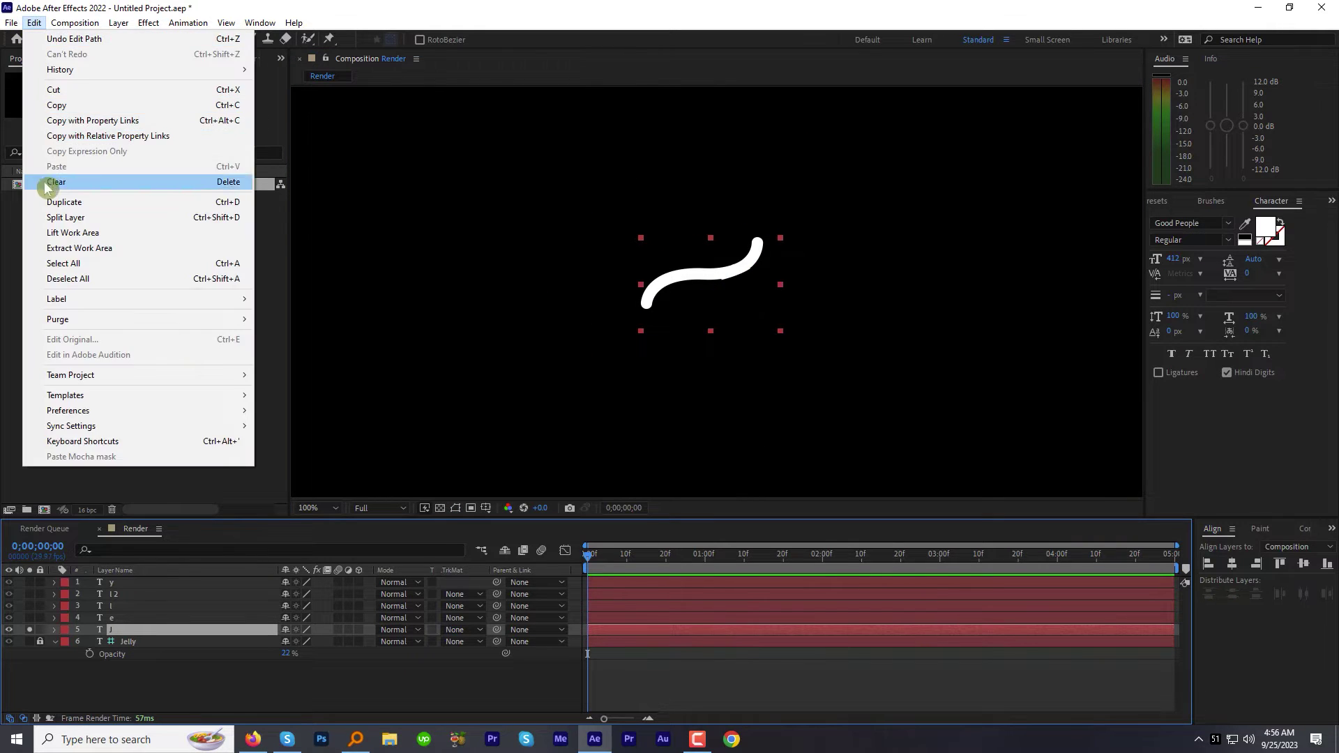
{"action": "left_click", "coordinate": [55, 202]}
{"action": "left_click", "coordinate": [29, 641]}
{"action": "left_click", "coordinate": [455, 509]}
{"action": "key", "text": "v"}
{"action": "double_click", "coordinate": [731, 223]}
{"action": "key", "text": "Delete"}
- Draw a mask on the J copy around its thick downstroke, from below the top curve to just past the crossing stroke
{"action": "left_click_drag", "start_coordinate": [754, 334], "coordinate": [682, 227]}
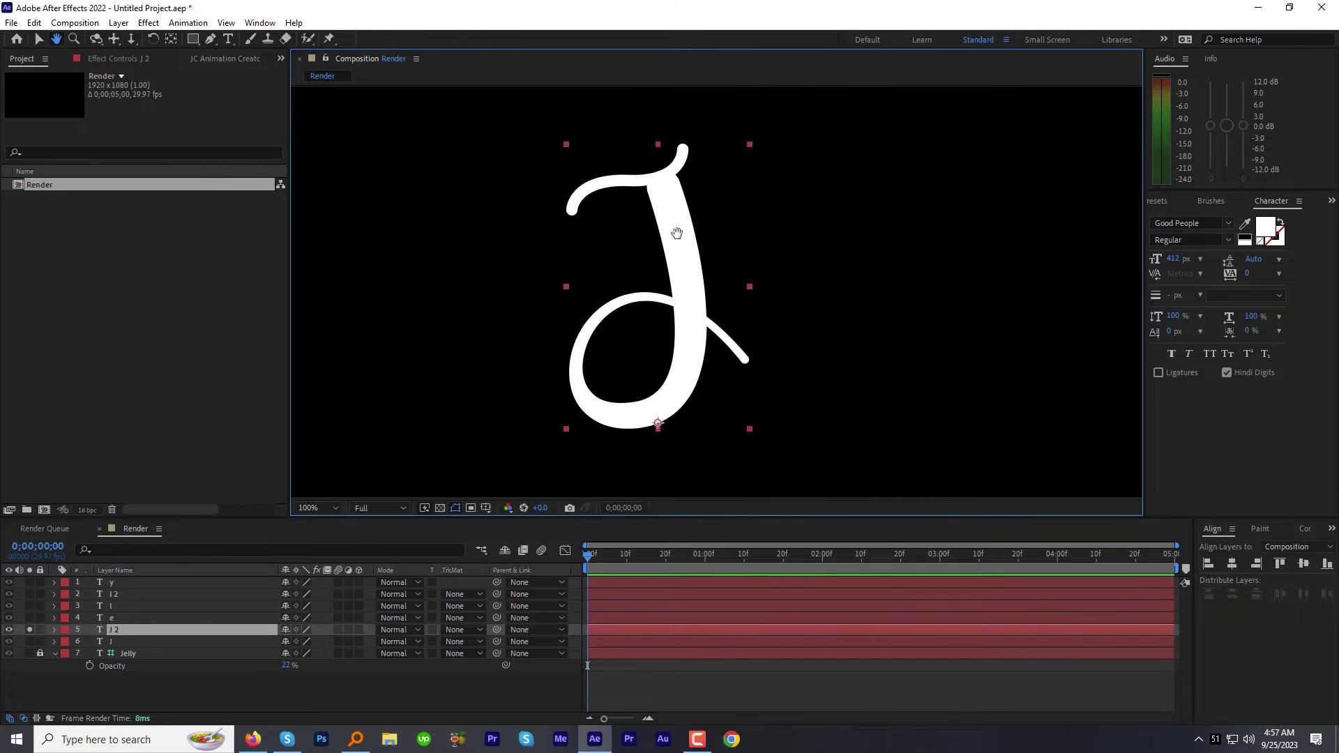
{"action": "key", "text": "g"}
{"action": "left_click_drag", "start_coordinate": [642, 160], "coordinate": [638, 204]}
{"action": "scroll", "coordinate": [675, 314], "scroll_direction": "up", "scroll_amount": 1}
{"action": "left_click", "coordinate": [674, 305]}
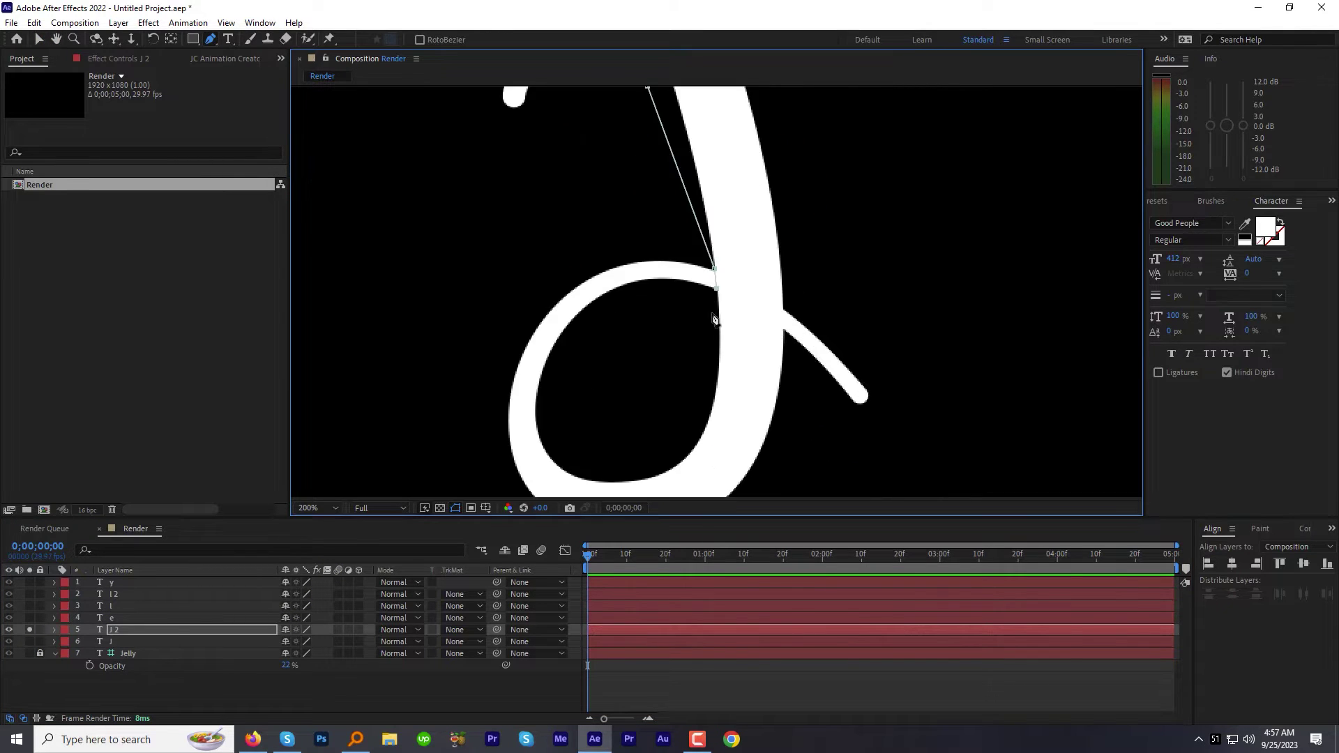
{"action": "left_click", "coordinate": [783, 331]}
{"action": "left_click", "coordinate": [784, 310]}
{"action": "left_click", "coordinate": [804, 127]}
{"action": "left_click_drag", "start_coordinate": [804, 127], "coordinate": [790, 259]}
{"action": "left_click", "coordinate": [696, 120]}
{"action": "scroll", "coordinate": [697, 120], "scroll_direction": "down", "scroll_amount": 1}
- Duplicate the J downstroke layer, delete the new copy's mask and unsolo the J layers
{"action": "left_click", "coordinate": [114, 631]}
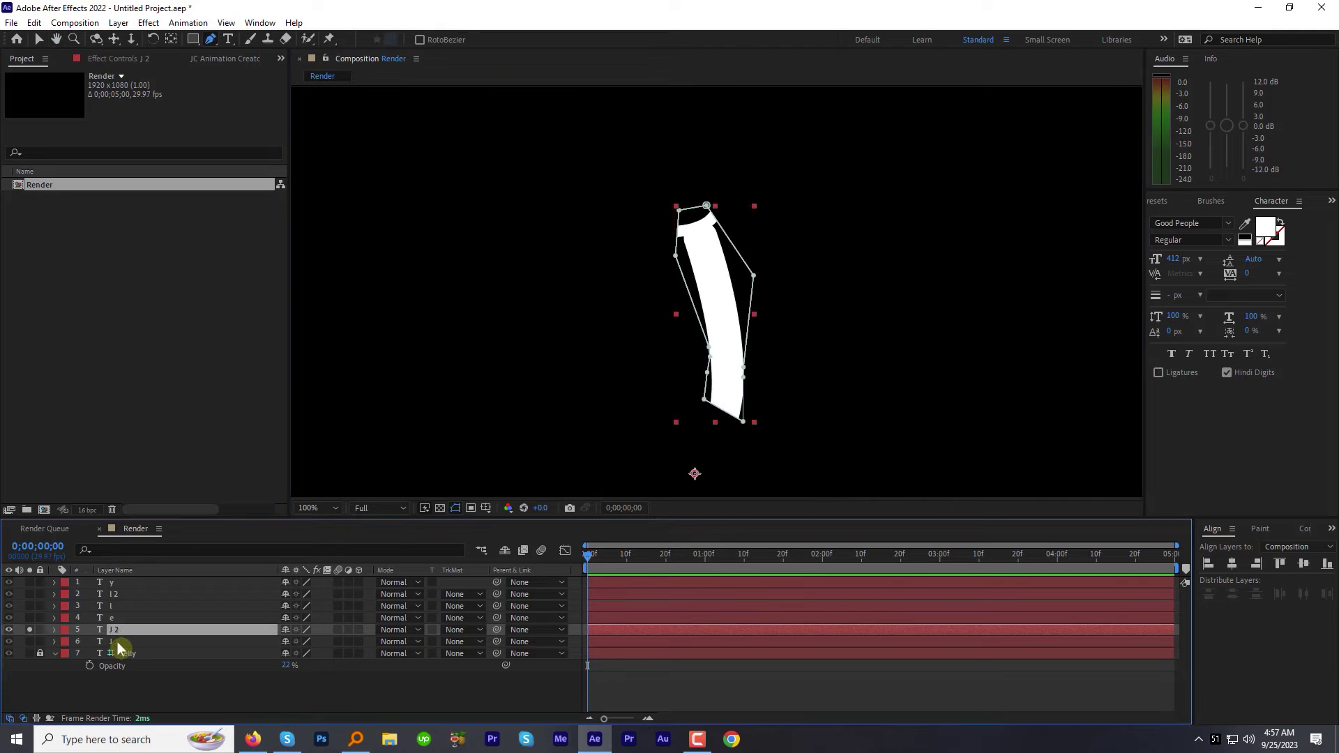
{"action": "key", "text": "ctrl+d"}
{"action": "key", "text": "v"}
{"action": "double_click", "coordinate": [678, 212]}
{"action": "key", "text": "Delete"}
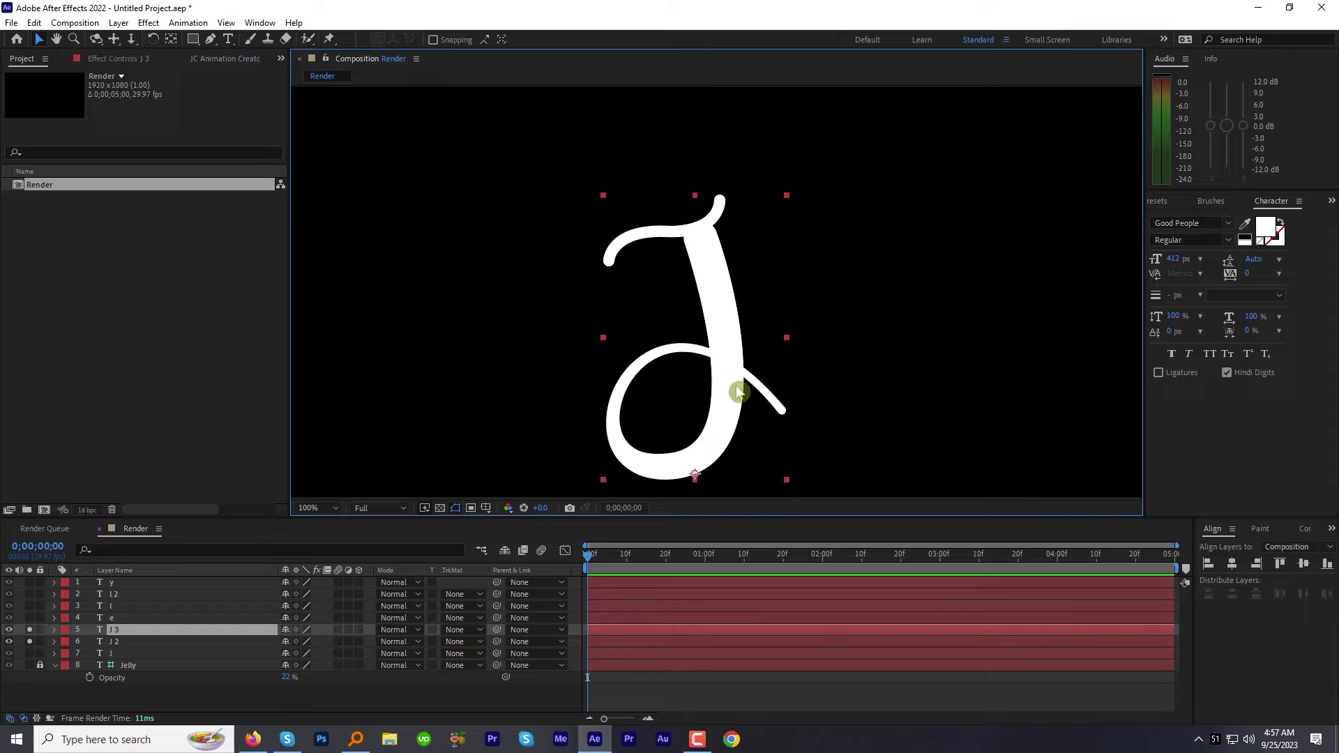
{"action": "left_click_drag", "start_coordinate": [29, 630], "coordinate": [30, 642]}
- Solo the e layer and draw a mask around the right part of its upper loop
{"action": "left_click", "coordinate": [114, 619]}
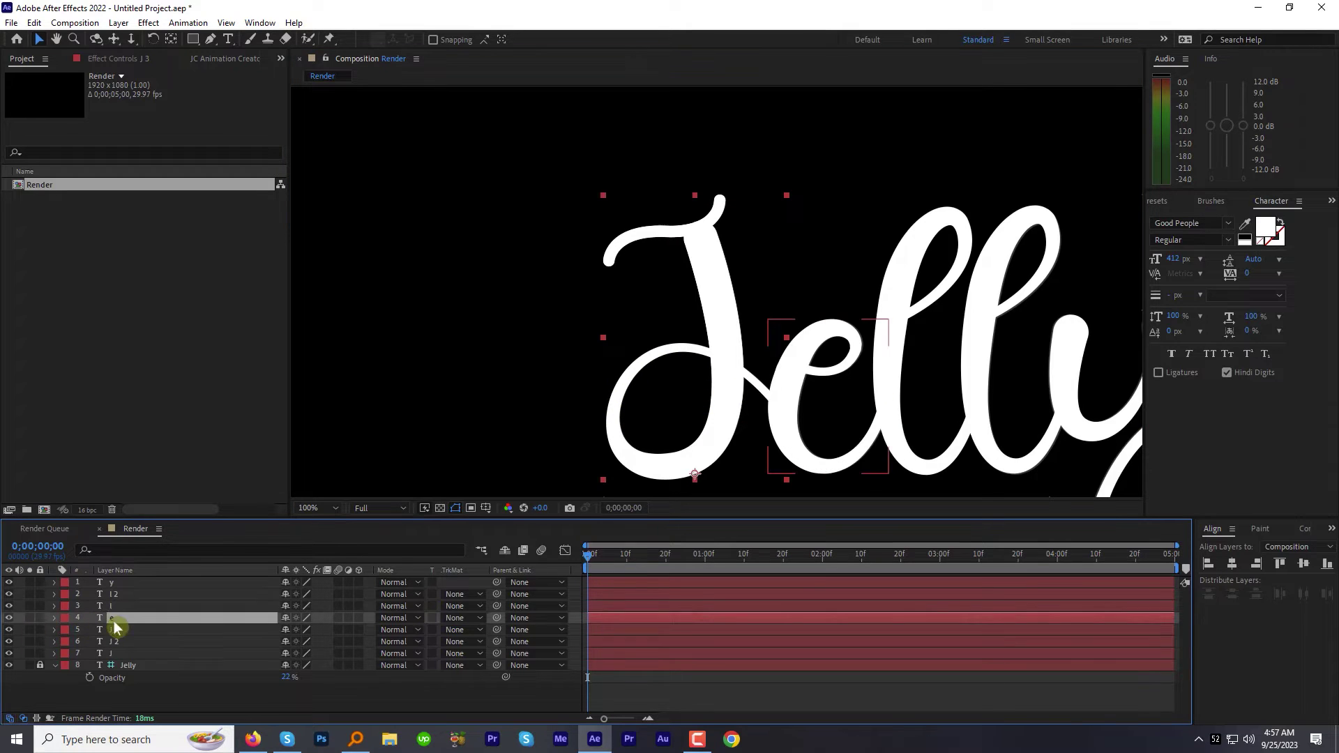
{"action": "left_click", "coordinate": [29, 618]}
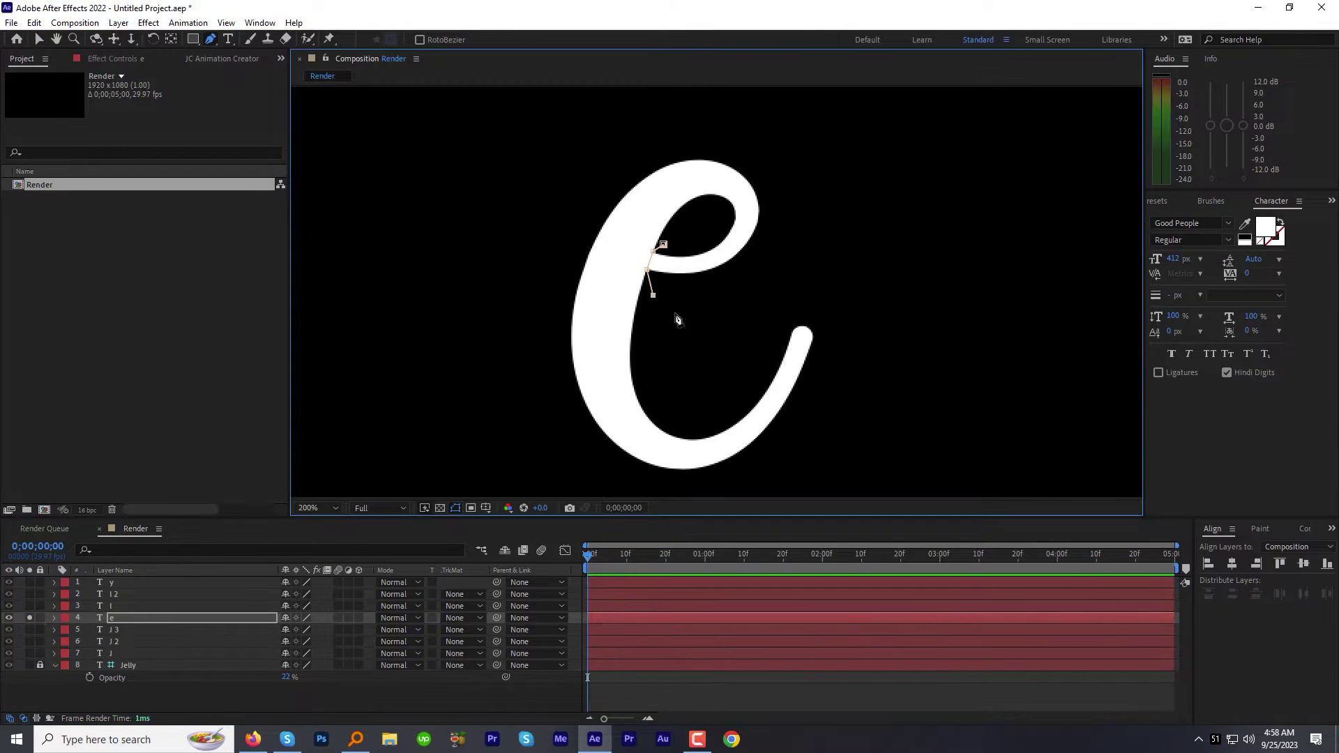
{"action": "left_click", "coordinate": [680, 313]}
{"action": "left_click", "coordinate": [823, 247]}
{"action": "left_click_drag", "start_coordinate": [759, 143], "coordinate": [717, 145]}
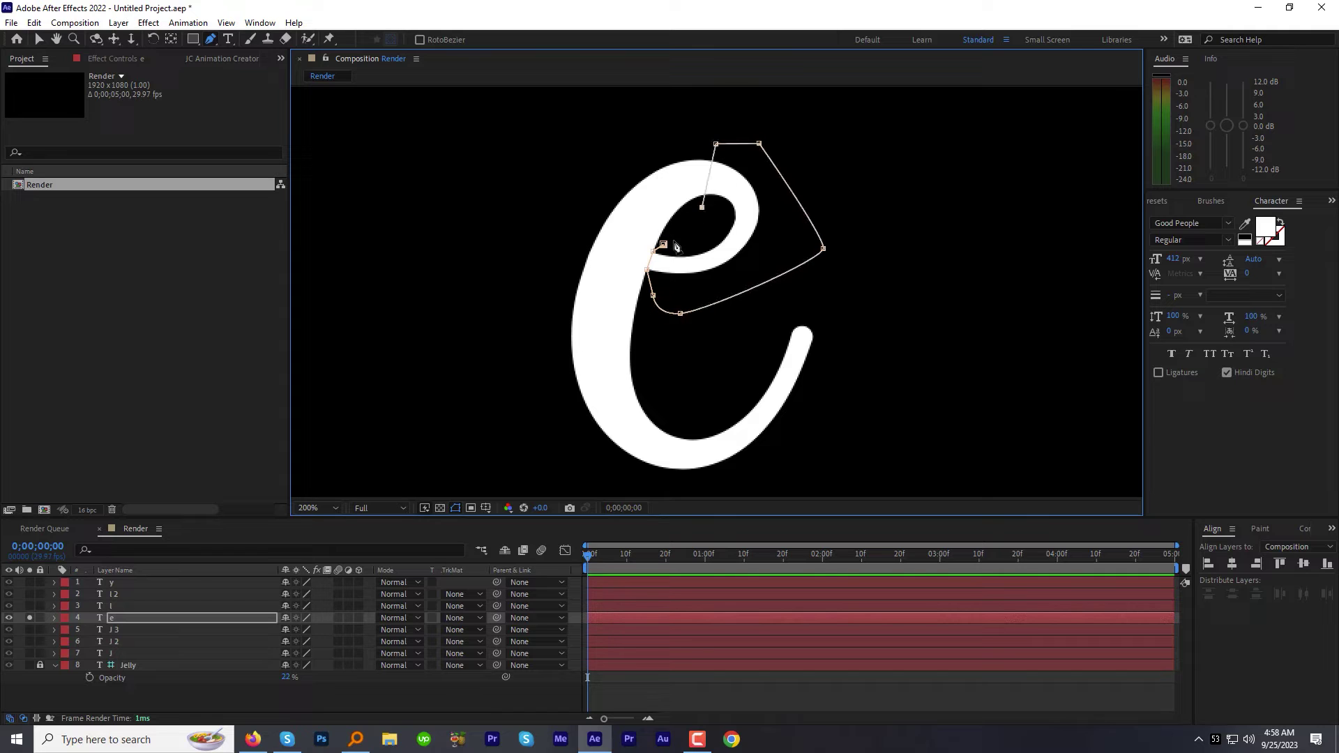
{"action": "left_click", "coordinate": [675, 239]}
{"action": "left_click", "coordinate": [702, 207]}
- Duplicate the masked e layer and delete the mask from the copy
{"action": "left_click", "coordinate": [129, 618]}
{"action": "left_click", "coordinate": [34, 23]}
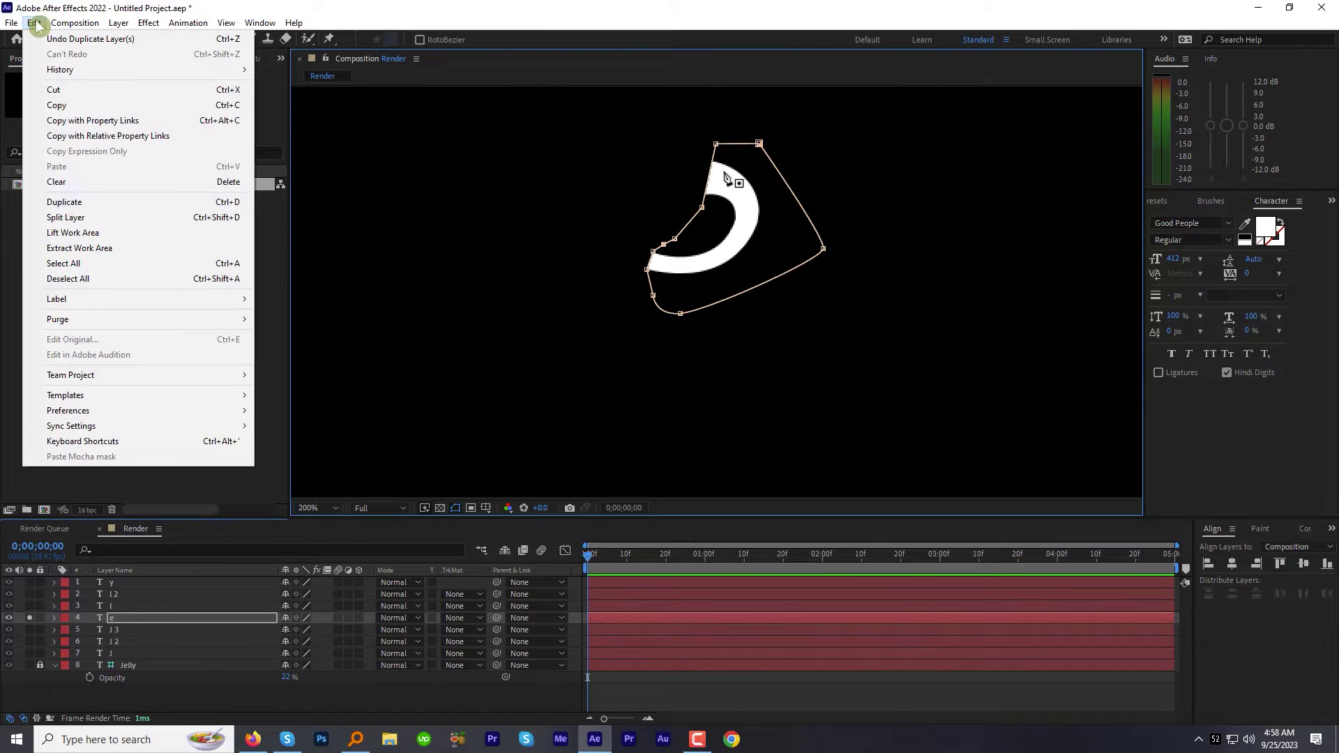
{"action": "left_click", "coordinate": [66, 203]}
{"action": "key", "text": "v"}
{"action": "left_click", "coordinate": [675, 239]}
{"action": "double_click", "coordinate": [675, 239]}
{"action": "key", "text": "Delete"}
- Solo only the first l layer and draw a mask around the right side of its upper loop
{"action": "left_click", "coordinate": [31, 608]}
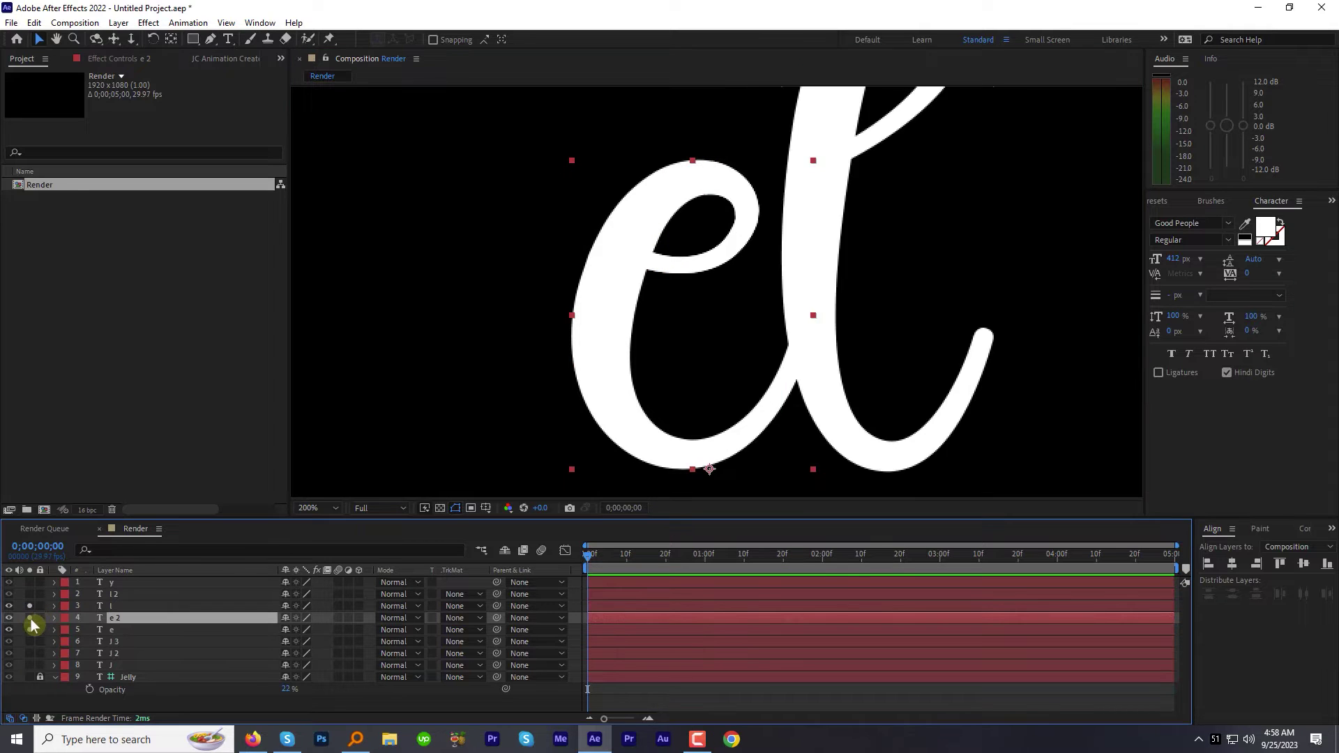
{"action": "left_click", "coordinate": [30, 618]}
{"action": "left_click", "coordinate": [30, 630]}
{"action": "left_click", "coordinate": [211, 40]}
{"action": "left_click", "coordinate": [125, 606]}
{"action": "left_click", "coordinate": [653, 381]}
{"action": "left_click", "coordinate": [642, 397]}
{"action": "left_click", "coordinate": [638, 423]}
{"action": "left_click", "coordinate": [665, 435]}
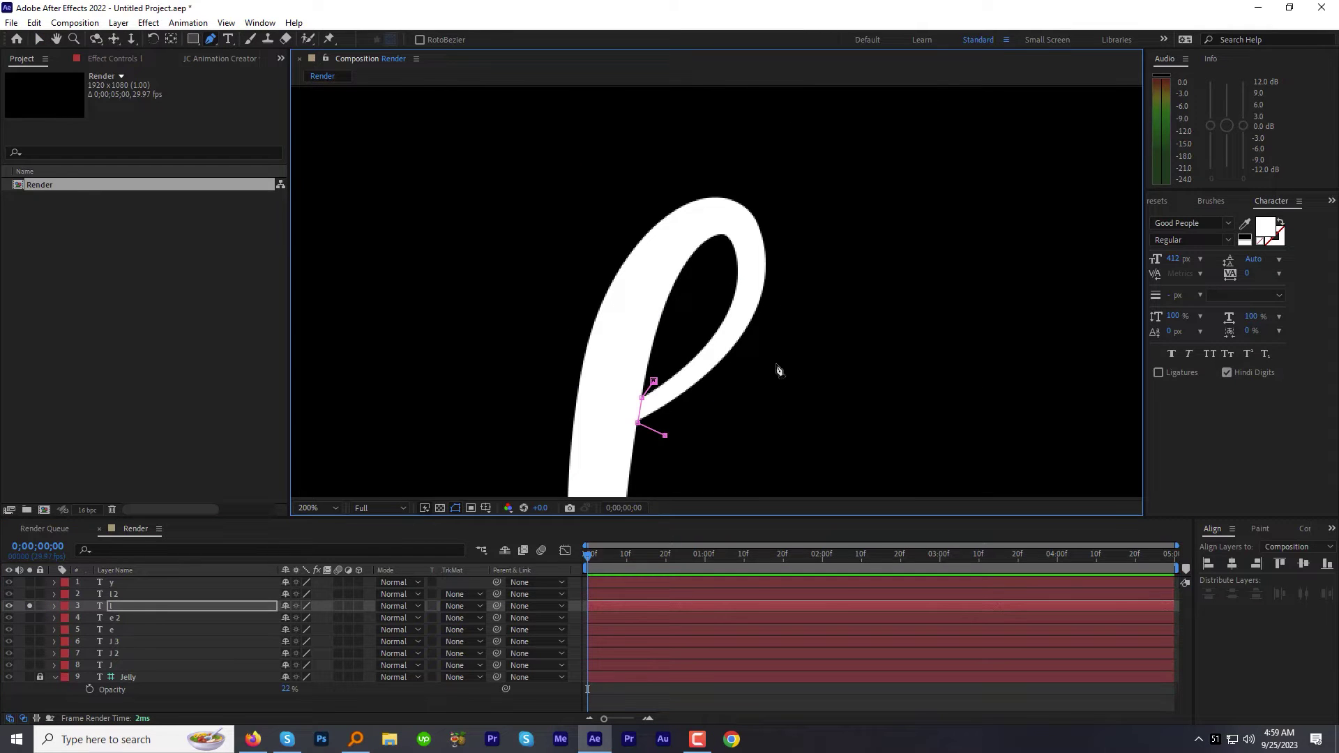
{"action": "left_click", "coordinate": [654, 382]}
- Duplicate the masked l layer, delete the copy's mask and switch the solo to the second l
{"action": "key", "text": "ctrl+d"}
{"action": "key", "text": "v"}
{"action": "double_click", "coordinate": [723, 181]}
{"action": "key", "text": "Delete"}
{"action": "scroll", "coordinate": [698, 259], "scroll_direction": "down", "scroll_amount": 2}
{"action": "left_click", "coordinate": [30, 595]}
{"action": "left_click_drag", "start_coordinate": [30, 606], "coordinate": [29, 618]}
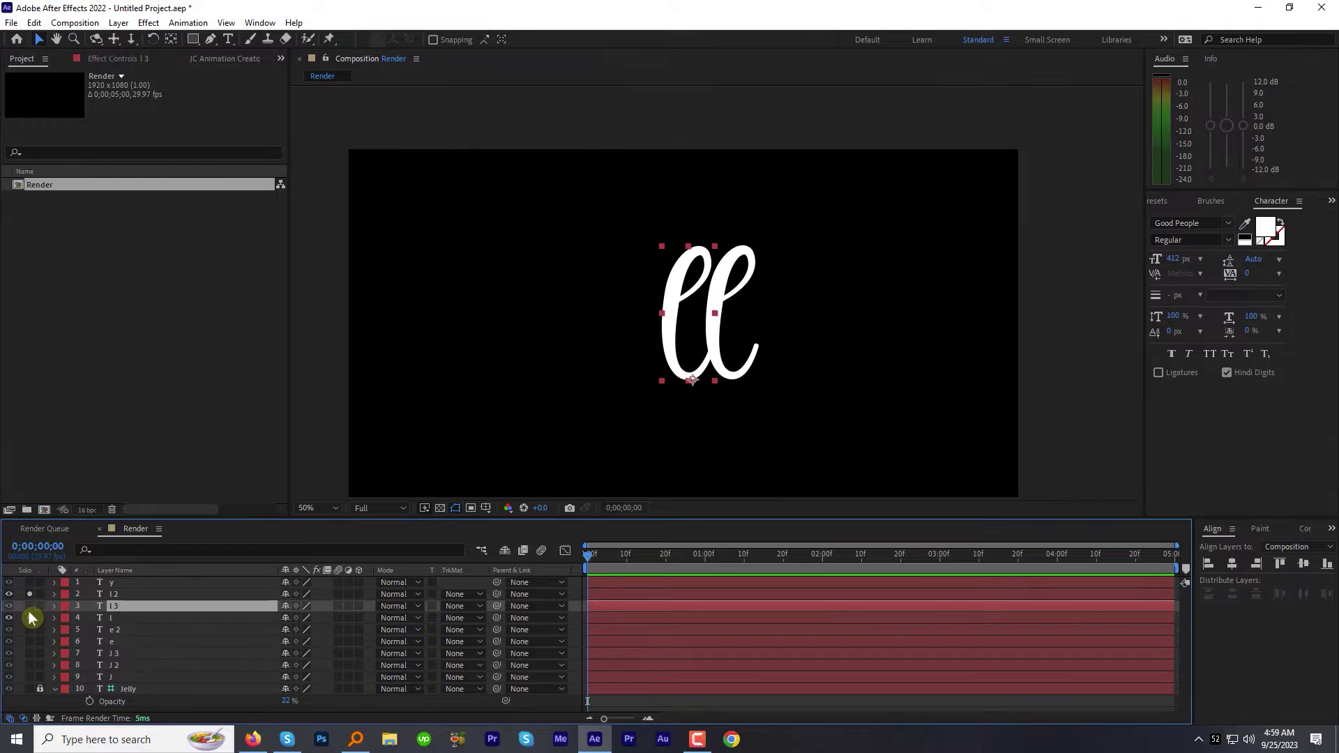
- Solo the y layer and draw a mask around its first u-shaped stroke, excluding the long descending stem
{"action": "left_click", "coordinate": [112, 582]}
{"action": "left_click", "coordinate": [29, 582], "text": "alt"}
{"action": "scroll", "coordinate": [801, 381], "scroll_direction": "up", "scroll_amount": 4}
{"action": "key", "text": "g"}
{"action": "left_click", "coordinate": [600, 130]}
{"action": "left_click", "coordinate": [536, 221]}
{"action": "left_click", "coordinate": [550, 416]}
{"action": "left_click", "coordinate": [643, 456]}
{"action": "left_click", "coordinate": [716, 415]}
{"action": "left_click", "coordinate": [754, 358]}
{"action": "left_click", "coordinate": [759, 326]}
{"action": "left_click_drag", "start_coordinate": [782, 274], "coordinate": [751, 276]}
{"action": "left_click", "coordinate": [733, 293]}
{"action": "left_click", "coordinate": [675, 240]}
{"action": "left_click", "coordinate": [599, 130]}
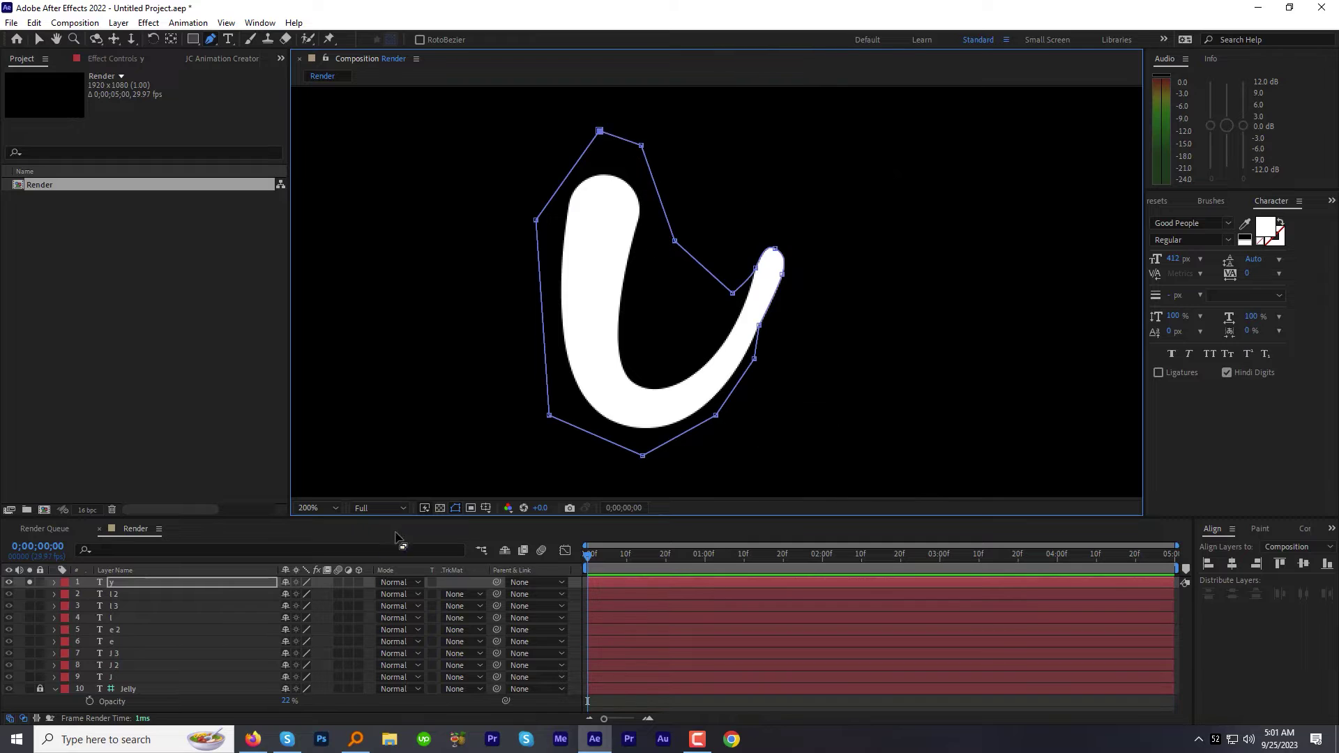
- Duplicate the masked y layer and delete the mask from the copy
{"action": "key", "text": "ctrl+d"}
{"action": "key", "text": "Delete"}
- Draw a mask on the y copy around its long downstroke, following the stem past the crossing strokes
{"action": "left_click_drag", "start_coordinate": [665, 371], "coordinate": [569, 306]}
{"action": "left_click", "coordinate": [639, 160]}
{"action": "left_click", "coordinate": [660, 299]}
{"action": "left_click_drag", "start_coordinate": [669, 419], "coordinate": [668, 335]}
{"action": "left_click", "coordinate": [651, 377]}
{"action": "left_click", "coordinate": [739, 380]}
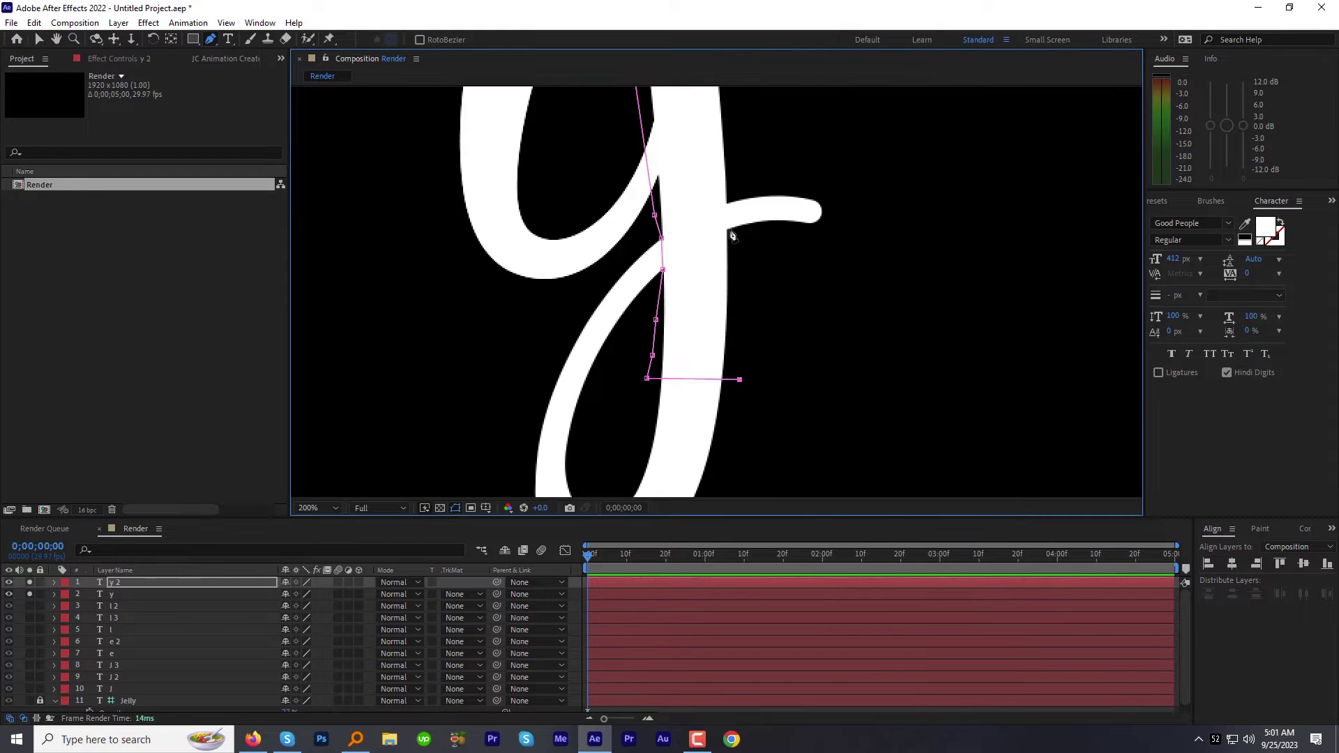
{"action": "left_click_drag", "start_coordinate": [736, 234], "coordinate": [738, 381]}
{"action": "left_click", "coordinate": [747, 153]}
{"action": "left_click", "coordinate": [670, 120]}
{"action": "left_click", "coordinate": [635, 183]}
{"action": "left_click", "coordinate": [640, 223]}
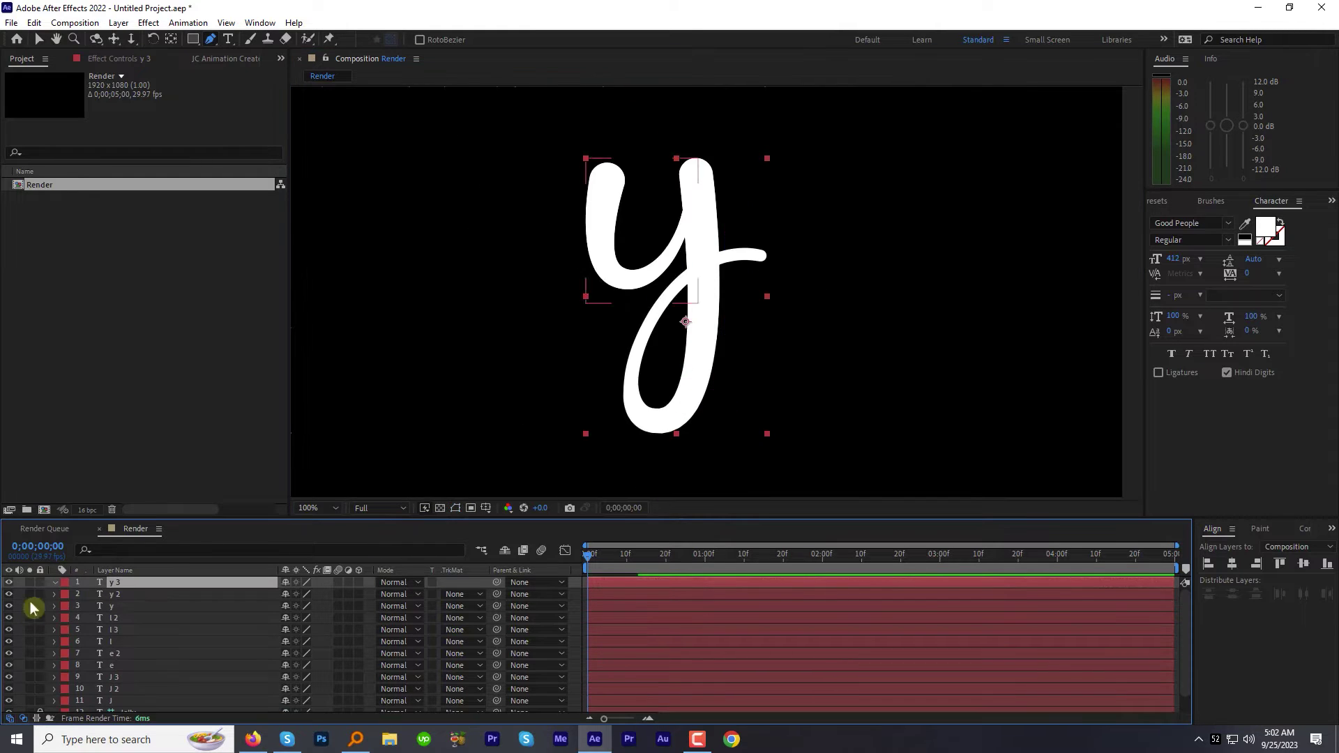
{"action": "key", "text": "comma"}
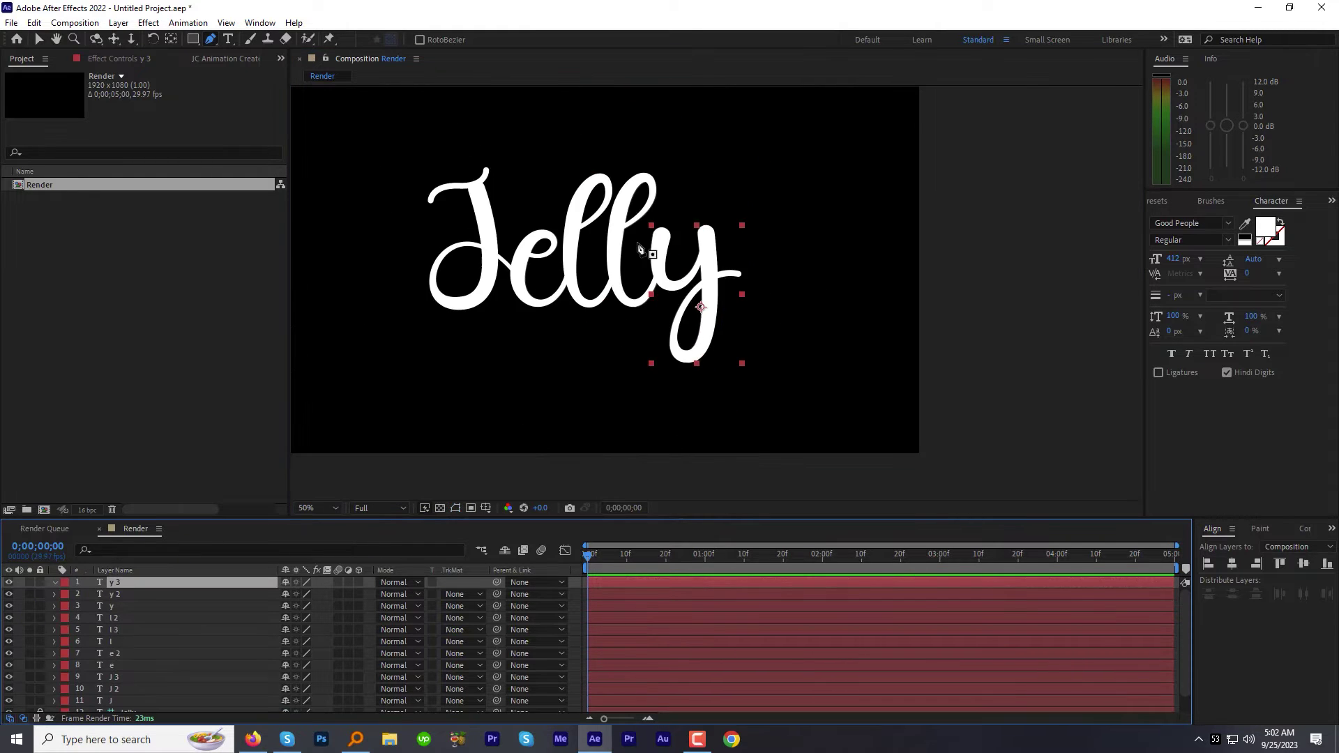
- Solo the first J layer and draw an open stroked pen path along its curved top stroke, overshooting both ends
{"action": "left_click", "coordinate": [39, 39]}
{"action": "scroll", "coordinate": [3, 705], "scroll_direction": "down", "scroll_amount": 1}
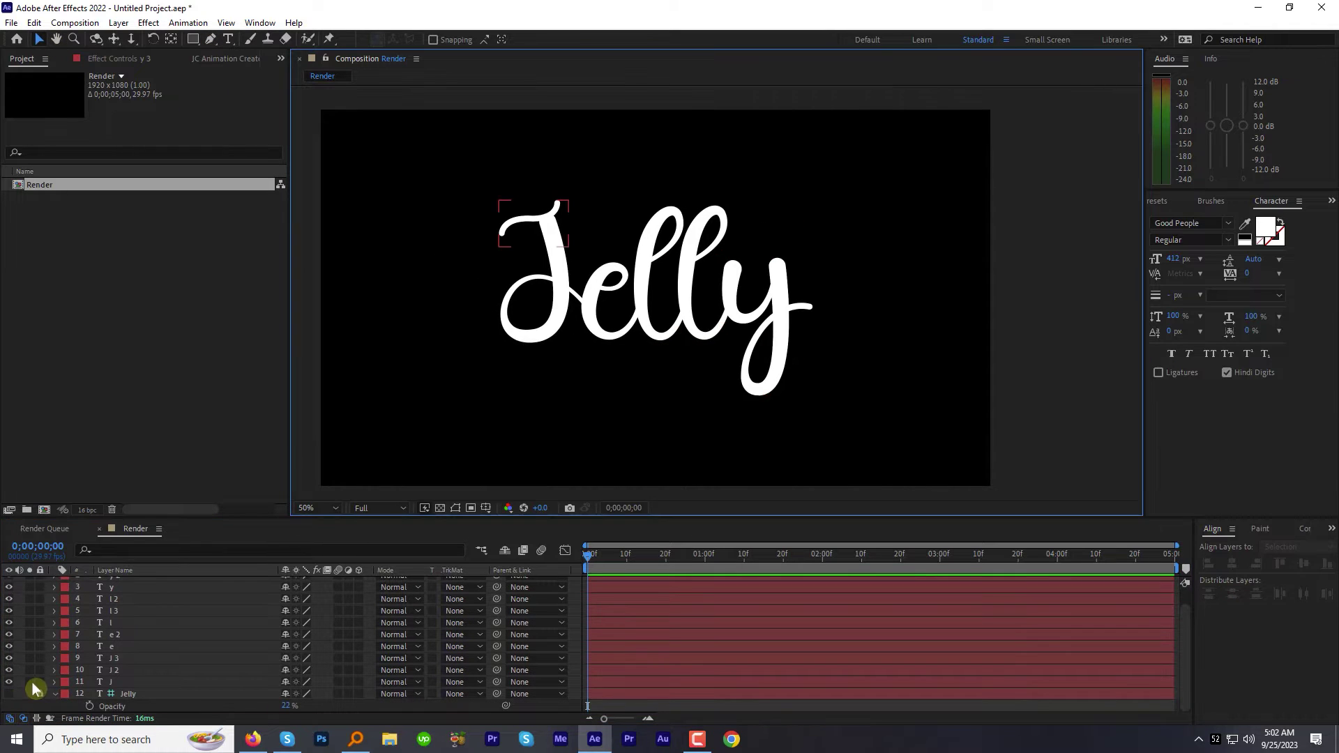
{"action": "left_click", "coordinate": [29, 682]}
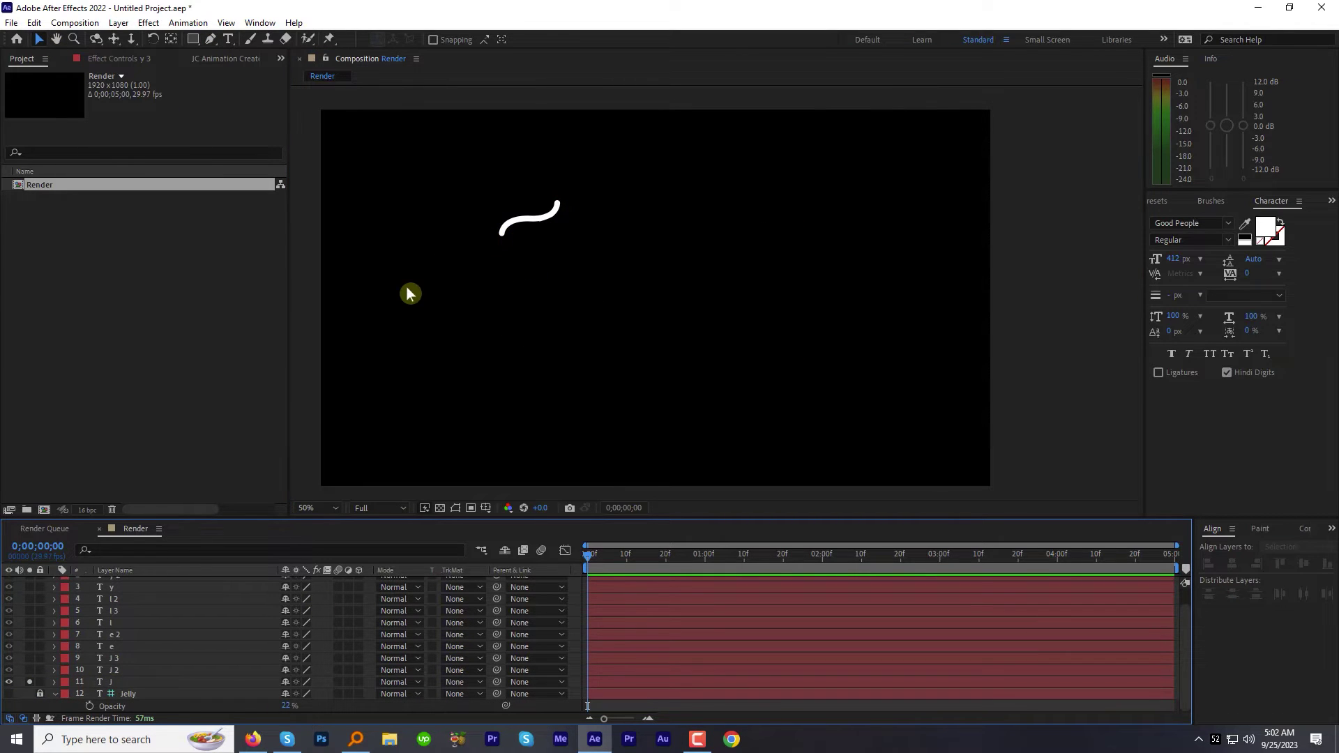
{"action": "left_click", "coordinate": [213, 44]}
{"action": "scroll", "coordinate": [546, 233], "scroll_direction": "up", "scroll_amount": 2}
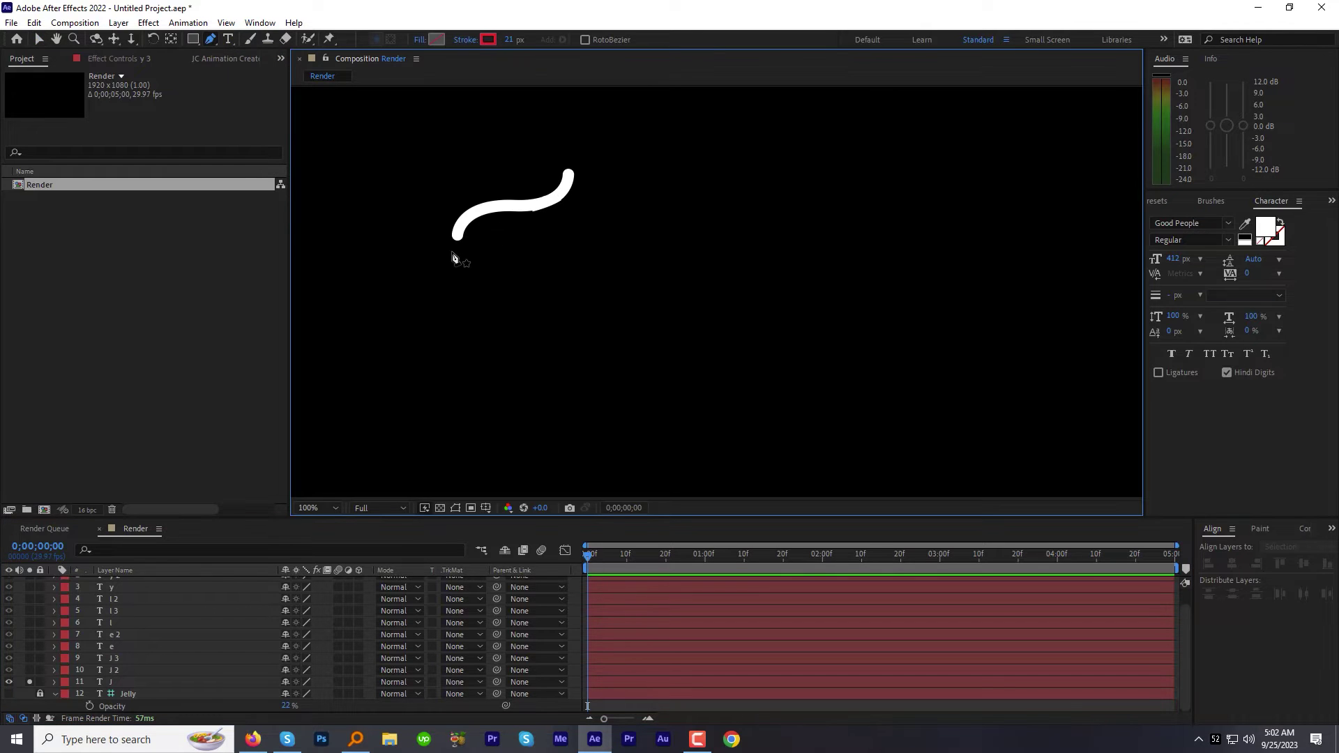
{"action": "left_click", "coordinate": [451, 251]}
{"action": "left_click_drag", "start_coordinate": [471, 211], "coordinate": [536, 204]}
{"action": "left_click_drag", "start_coordinate": [571, 162], "coordinate": [571, 132]}
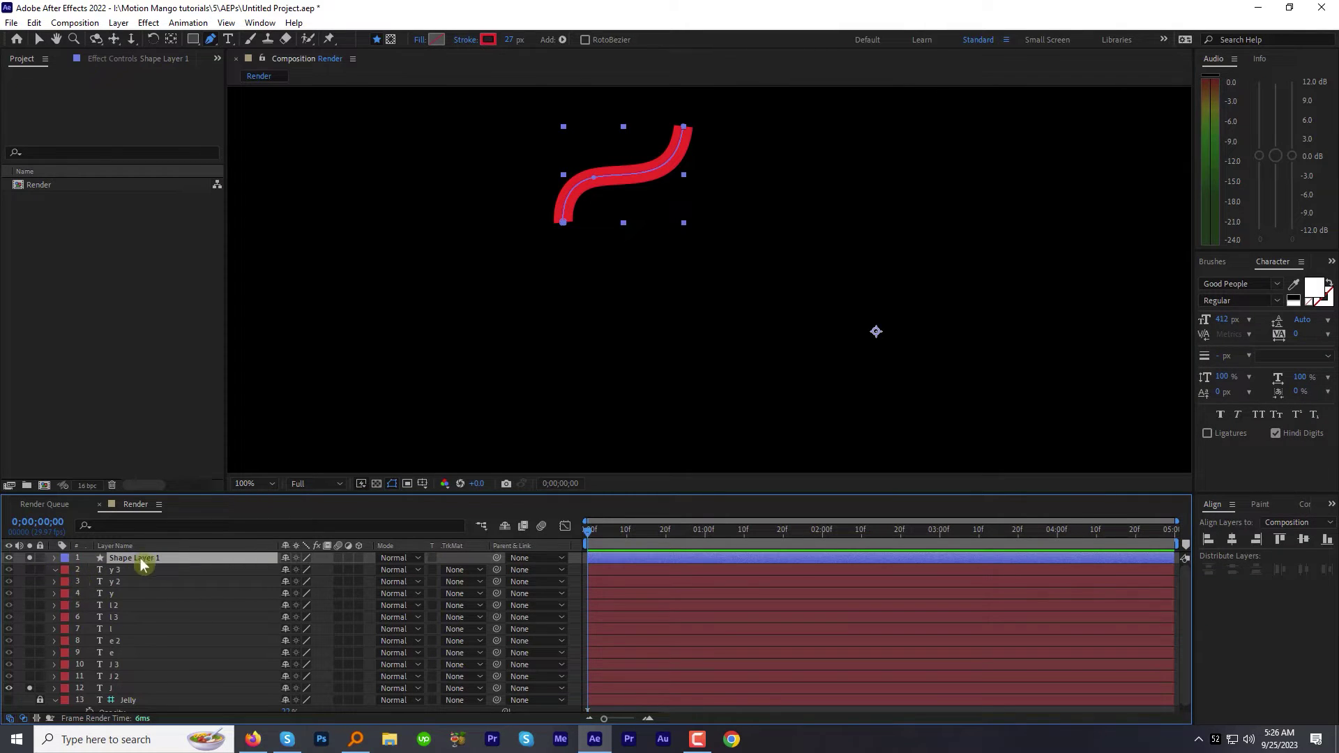
- Add Trim Paths to the shape layer covering the J's top stroke
{"action": "left_click", "coordinate": [55, 559]}
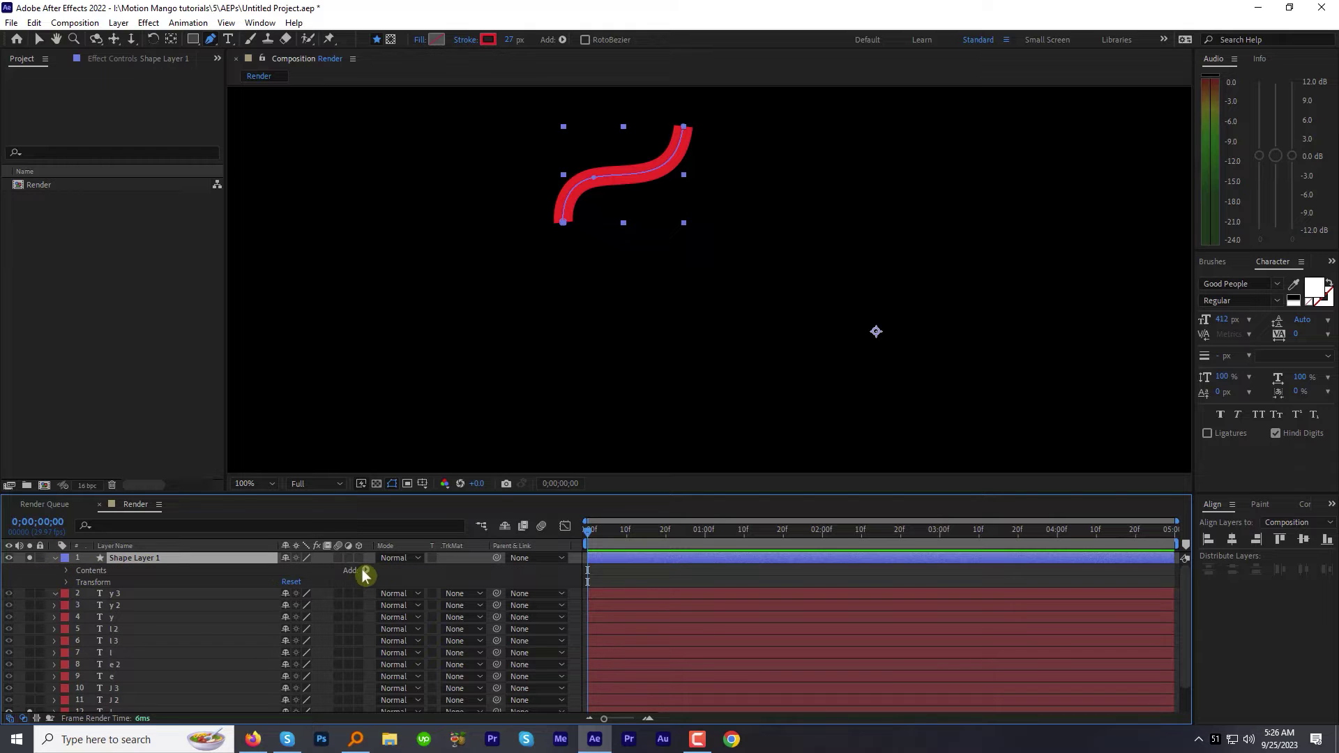
{"action": "left_click", "coordinate": [365, 572]}
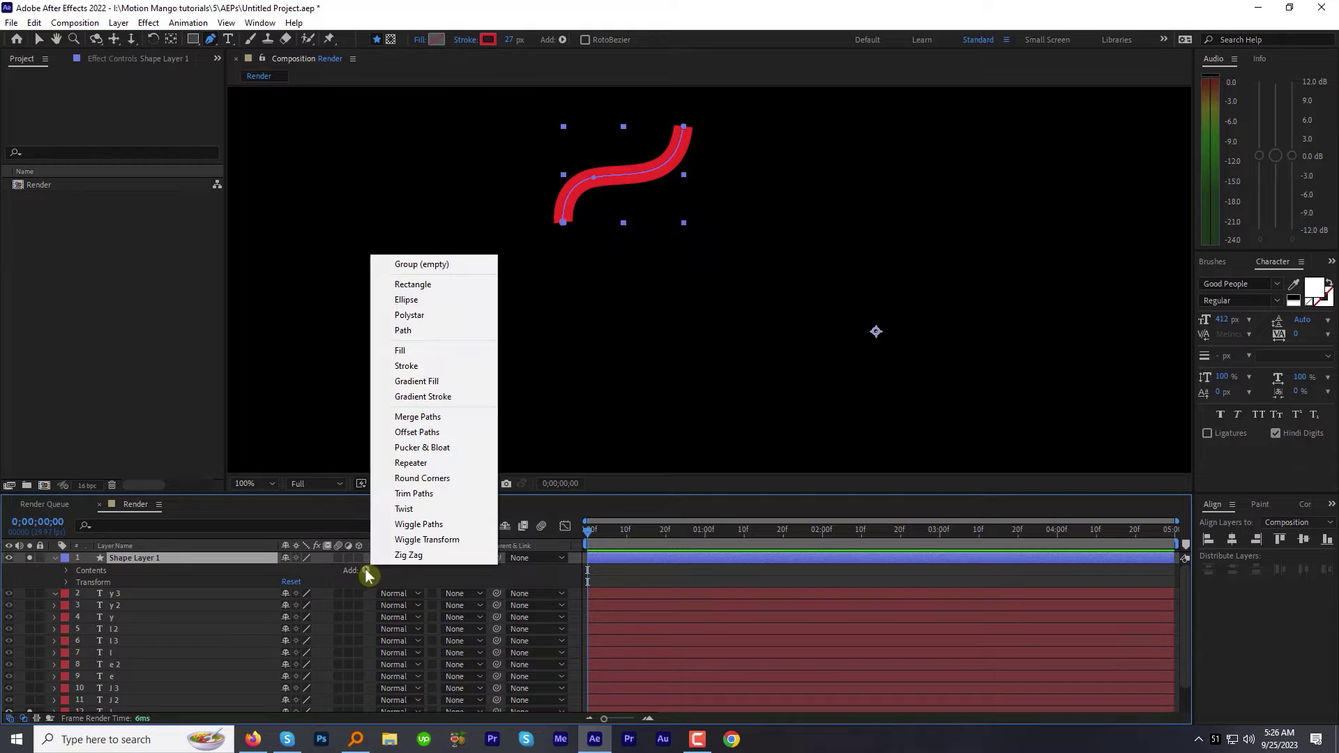
{"action": "left_click", "coordinate": [417, 494]}
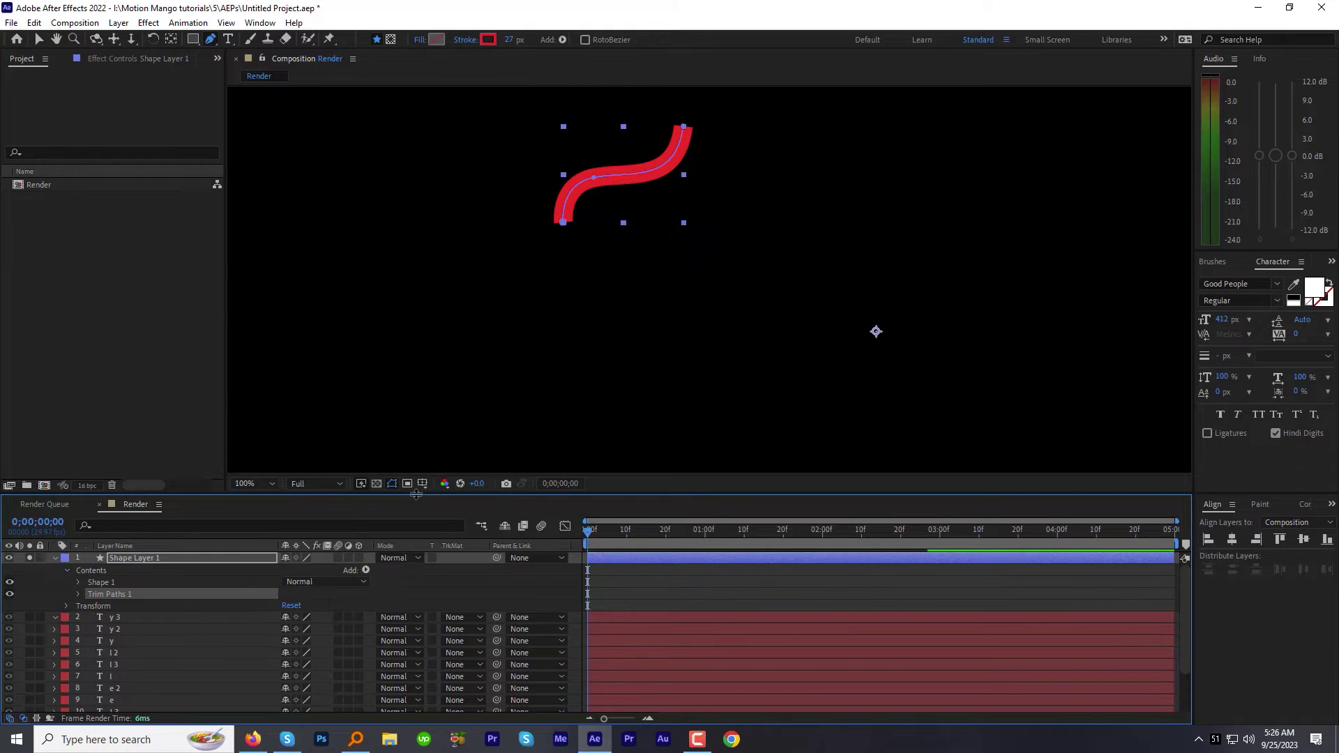
- Keyframe the Trim Paths End from 0% at frame 0 to 100% at frame 4
{"action": "left_click", "coordinate": [79, 595]}
{"action": "mouse_move", "coordinate": [589, 531]}
{"action": "left_mouse_down"}
{"action": "mouse_move", "coordinate": [606, 533]}
{"action": "mouse_move", "coordinate": [569, 541]}
{"action": "left_mouse_up"}
{"action": "left_click", "coordinate": [101, 619]}
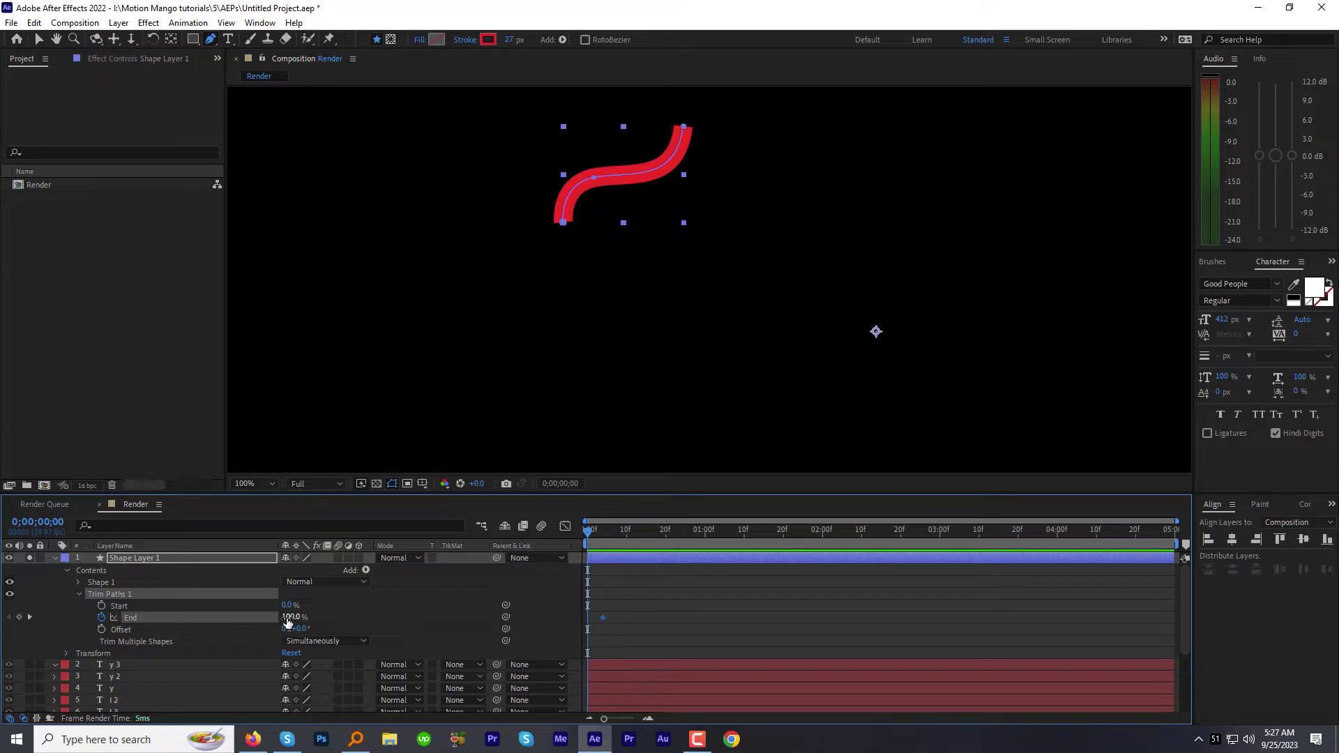
{"action": "left_click_drag", "start_coordinate": [286, 617], "coordinate": [197, 609]}
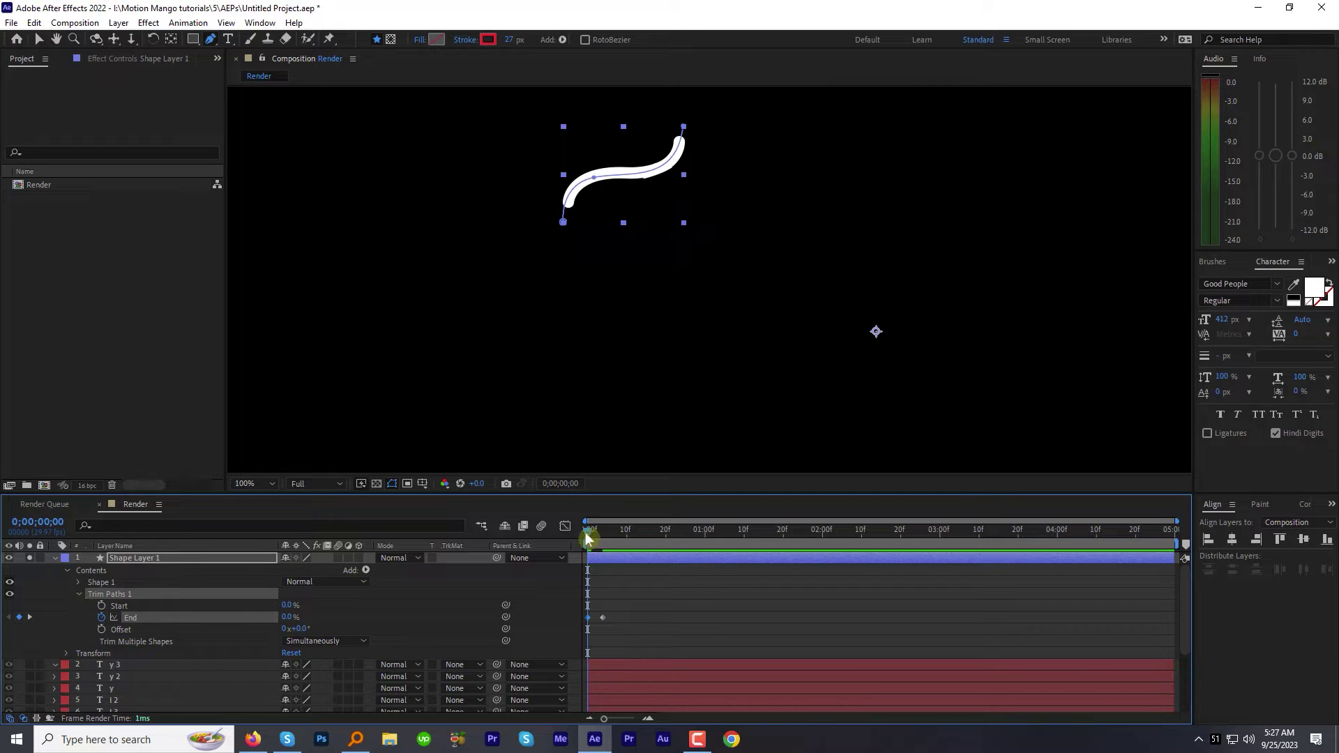
{"action": "left_click_drag", "start_coordinate": [588, 538], "coordinate": [607, 533]}
{"action": "left_click", "coordinate": [56, 558]}
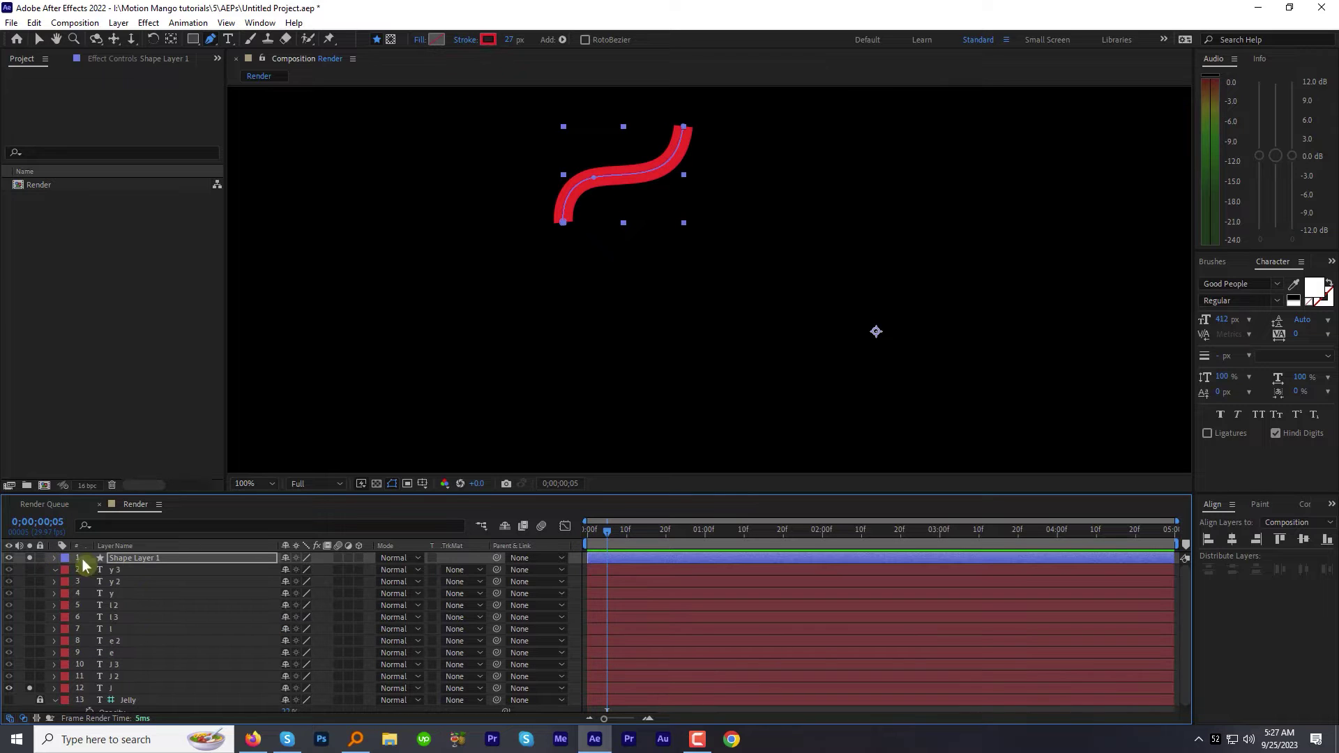
- Place Shape Layer 1 directly above the J layer, assign it as that layer's alpha matte and preview the reveal
{"action": "left_click", "coordinate": [142, 561]}
{"action": "left_click_drag", "start_coordinate": [133, 597], "coordinate": [120, 682]}
{"action": "left_click", "coordinate": [162, 684]}
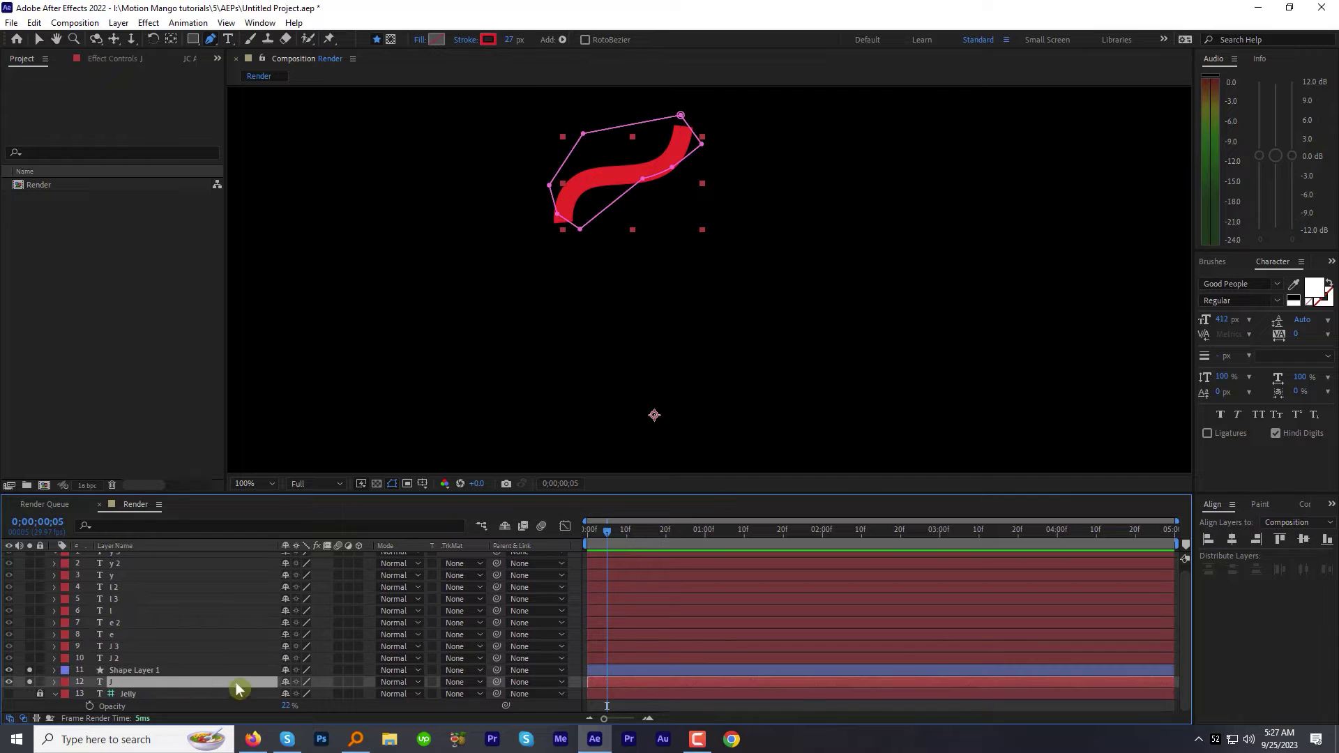
{"action": "left_click", "coordinate": [466, 681]}
{"action": "left_click", "coordinate": [477, 623]}
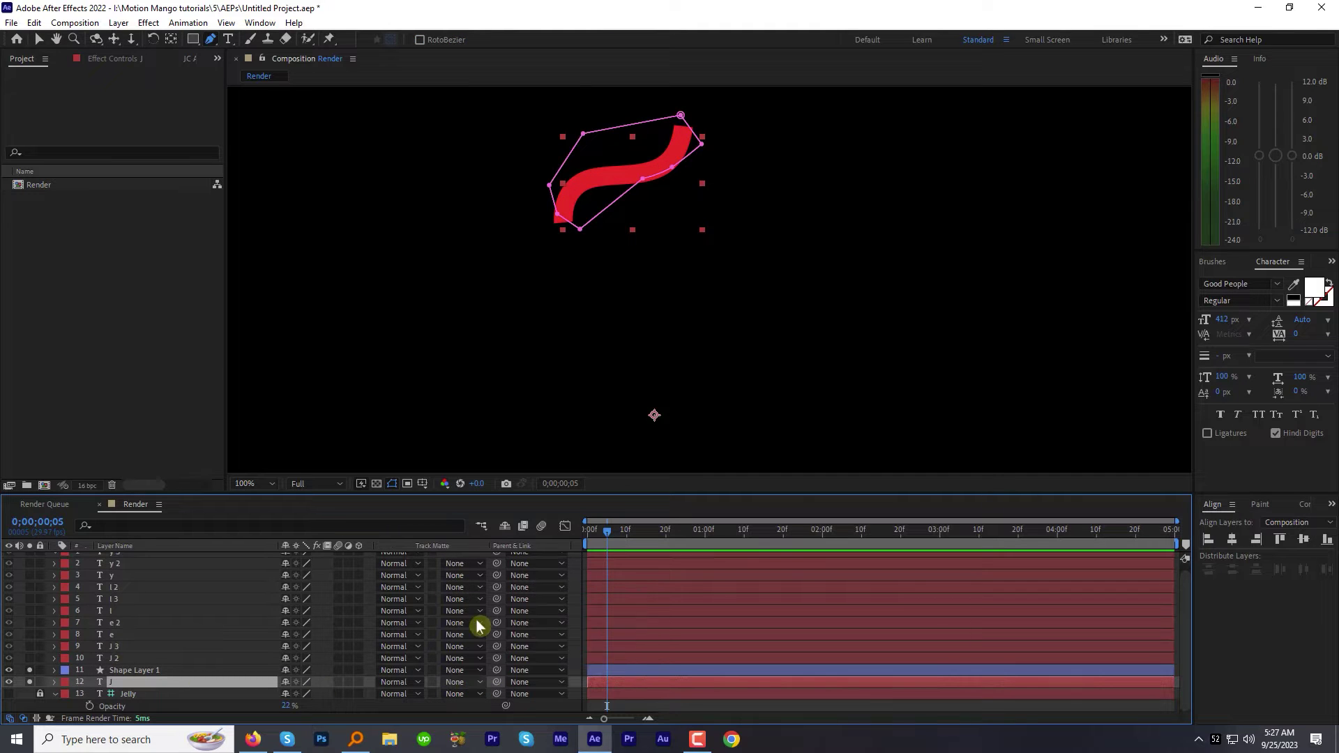
{"action": "mouse_move", "coordinate": [598, 530]}
{"action": "left_mouse_down"}
{"action": "mouse_move", "coordinate": [582, 532]}
{"action": "mouse_move", "coordinate": [614, 539]}
{"action": "left_mouse_up"}
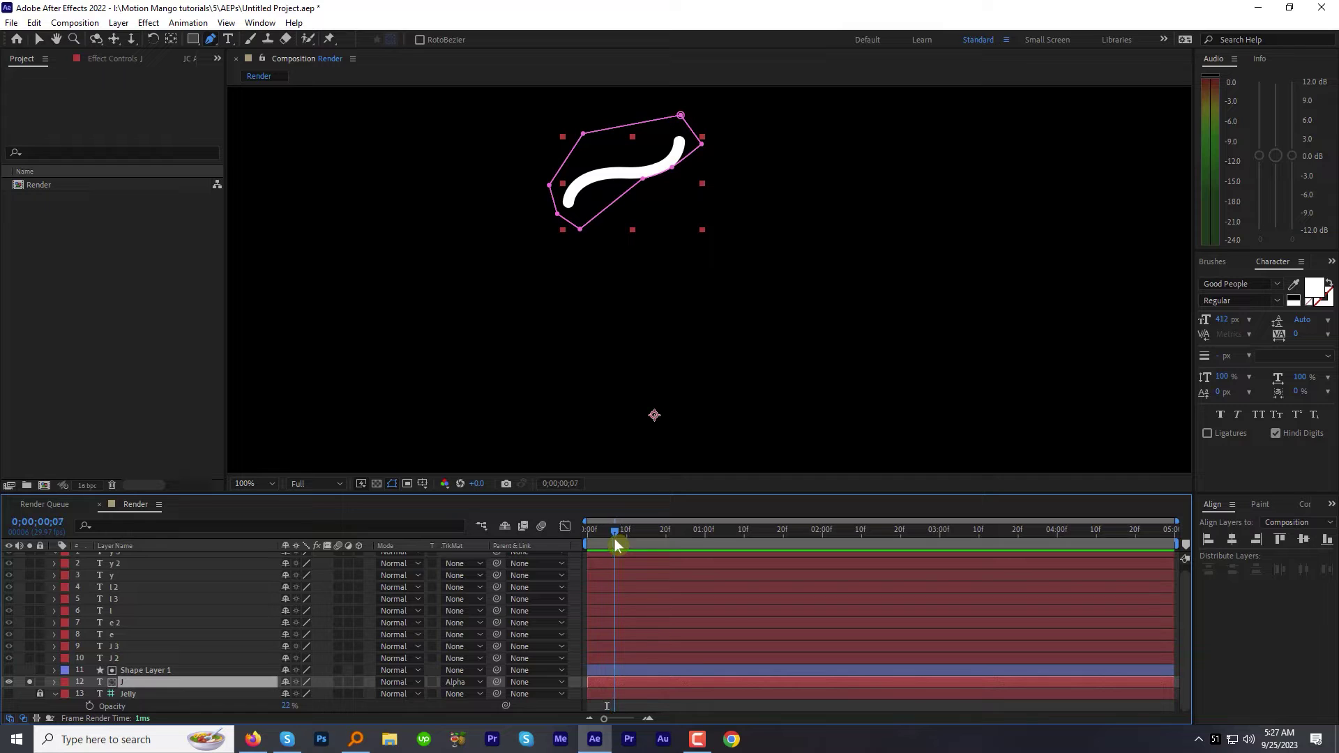
- Solo the J 2 layer and draw a pen path down its stem with a 55 px stroke width
{"action": "left_click", "coordinate": [118, 658]}
{"action": "left_click", "coordinate": [29, 659]}
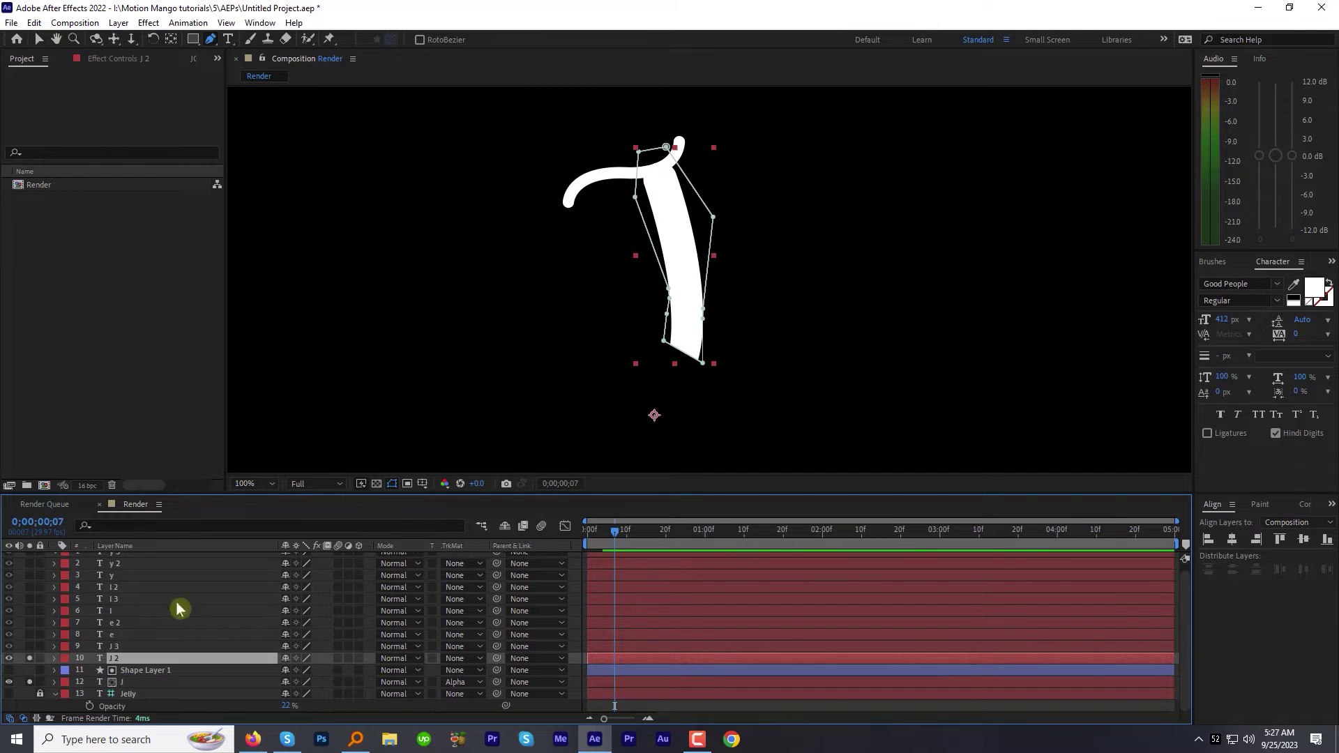
{"action": "key", "text": "ctrl+shift+a"}
{"action": "left_click", "coordinate": [651, 148]}
{"action": "left_click_drag", "start_coordinate": [670, 380], "coordinate": [624, 443]}
{"action": "left_click_drag", "start_coordinate": [509, 44], "coordinate": [530, 40]}
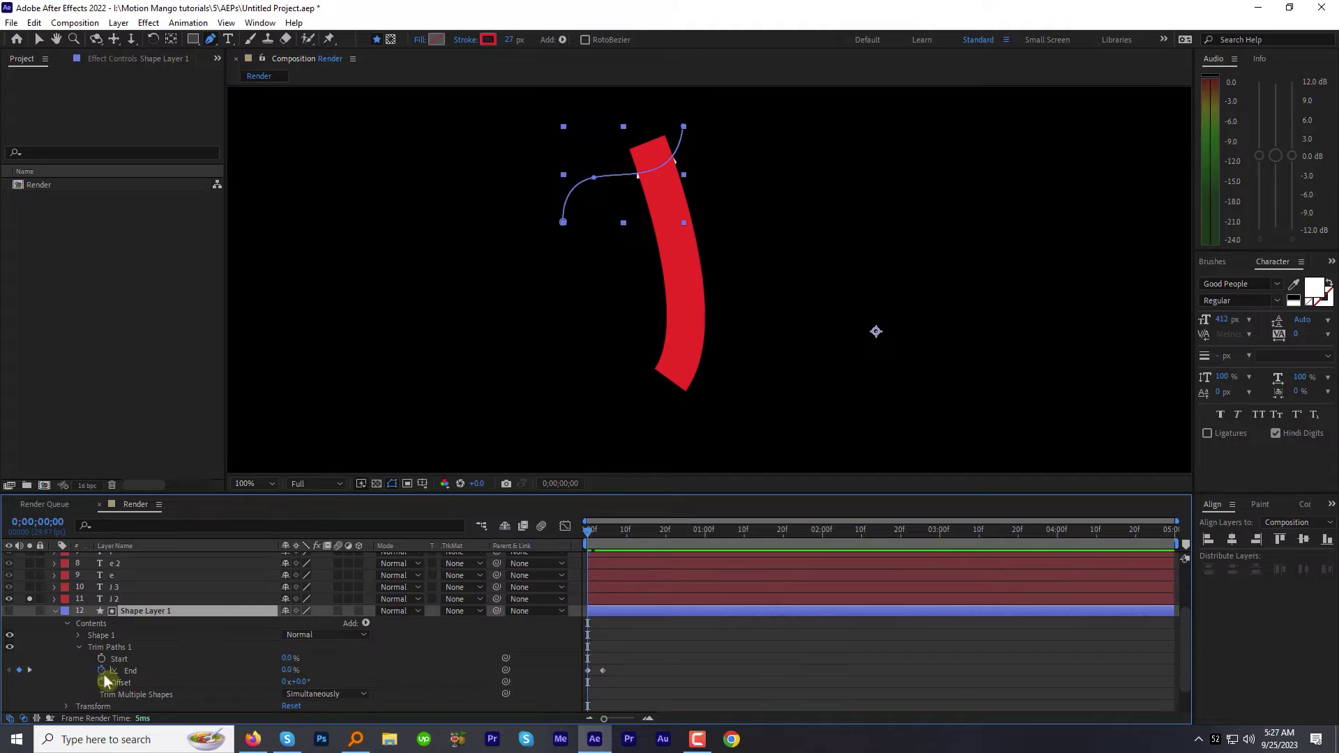
- Copy the animated Trim Paths from Shape Layer 1 and paste it onto Shape Layer 2
{"action": "left_click", "coordinate": [103, 648]}
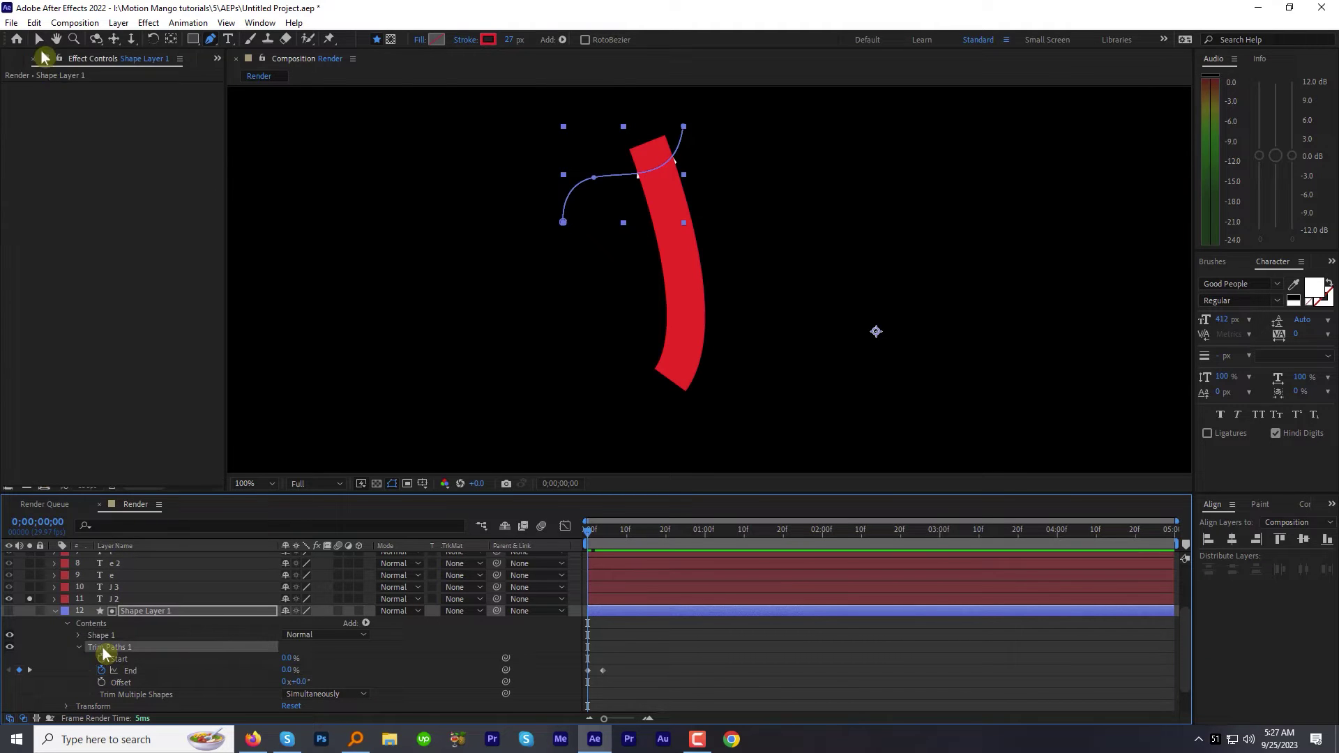
{"action": "left_click", "coordinate": [33, 23]}
{"action": "left_click", "coordinate": [30, 95]}
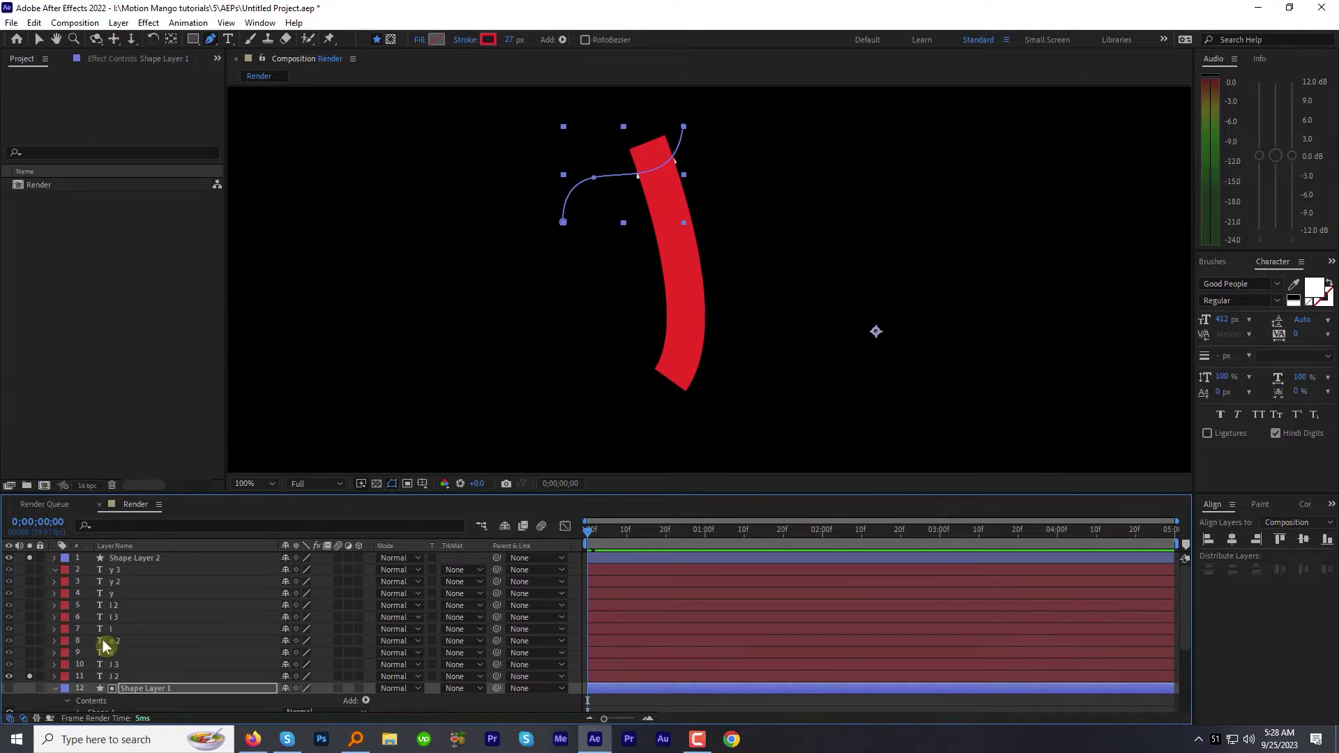
{"action": "left_click", "coordinate": [115, 559]}
{"action": "left_click", "coordinate": [34, 23]}
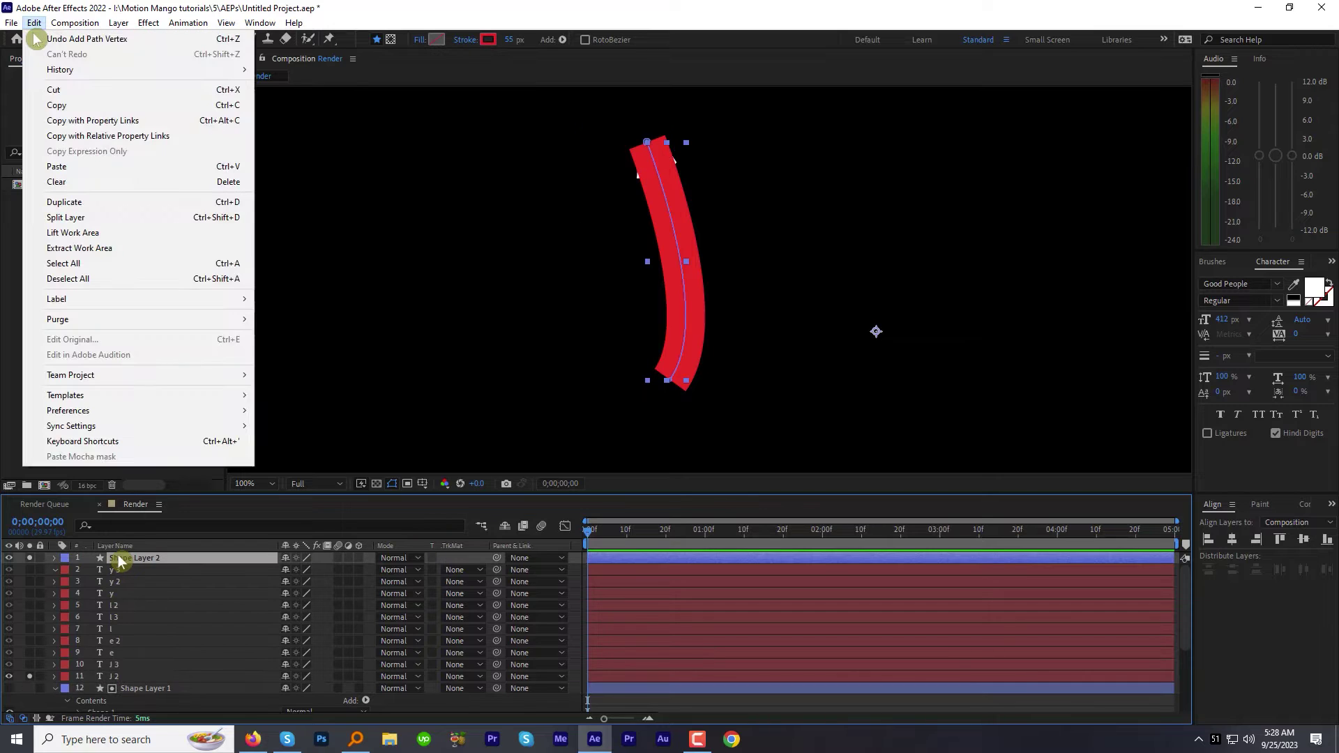
{"action": "left_click", "coordinate": [56, 167]}
{"action": "left_click_drag", "start_coordinate": [589, 530], "coordinate": [603, 532]}
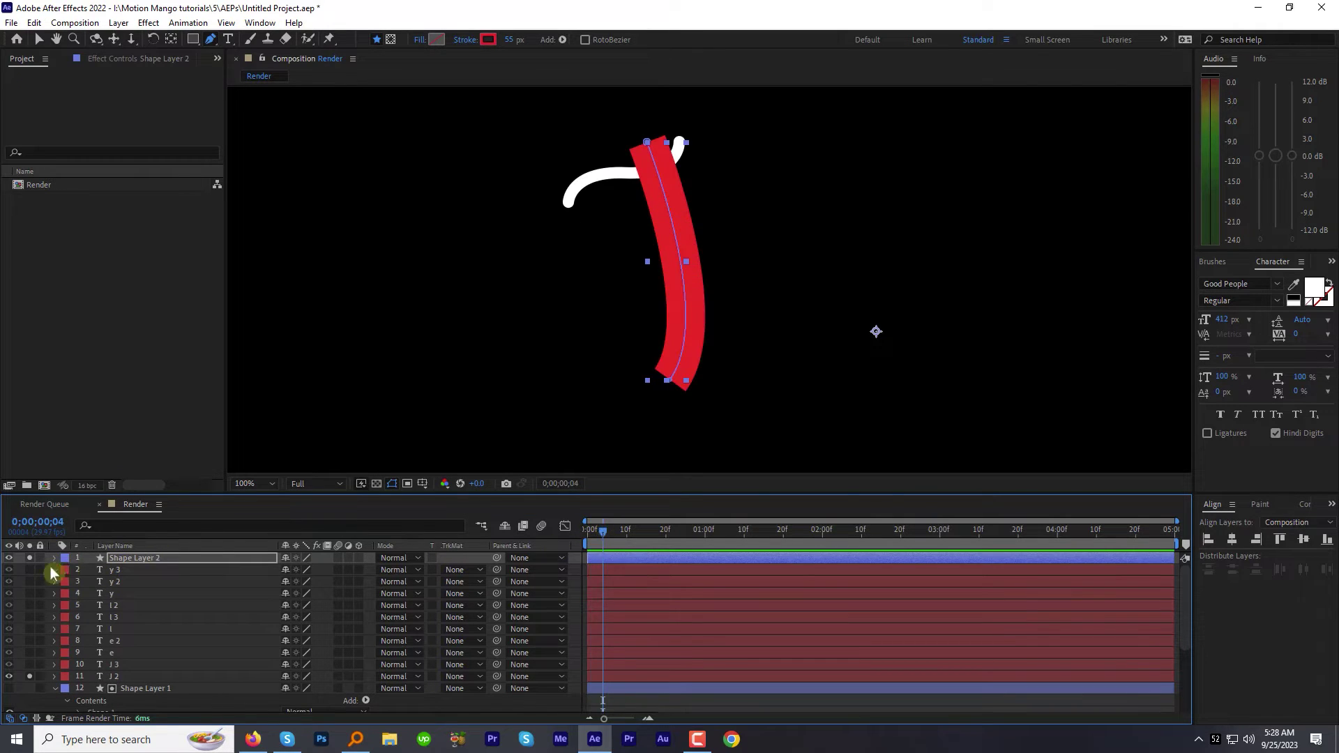
- Place Shape Layer 2 directly above the J 2 layer and assign it as that layer's alpha matte
{"action": "left_click_drag", "start_coordinate": [134, 562], "coordinate": [111, 674]}
{"action": "left_click", "coordinate": [118, 677]}
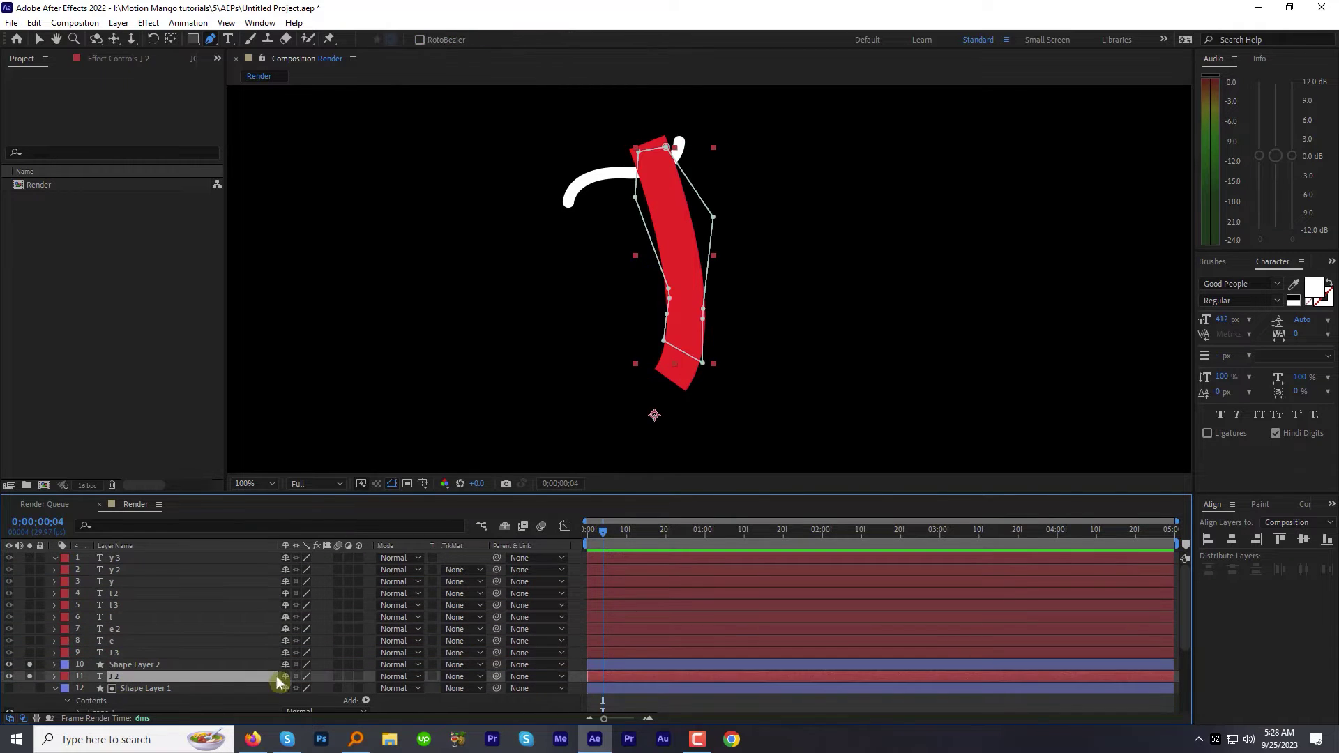
{"action": "left_click", "coordinate": [459, 682]}
{"action": "left_click", "coordinate": [479, 620]}
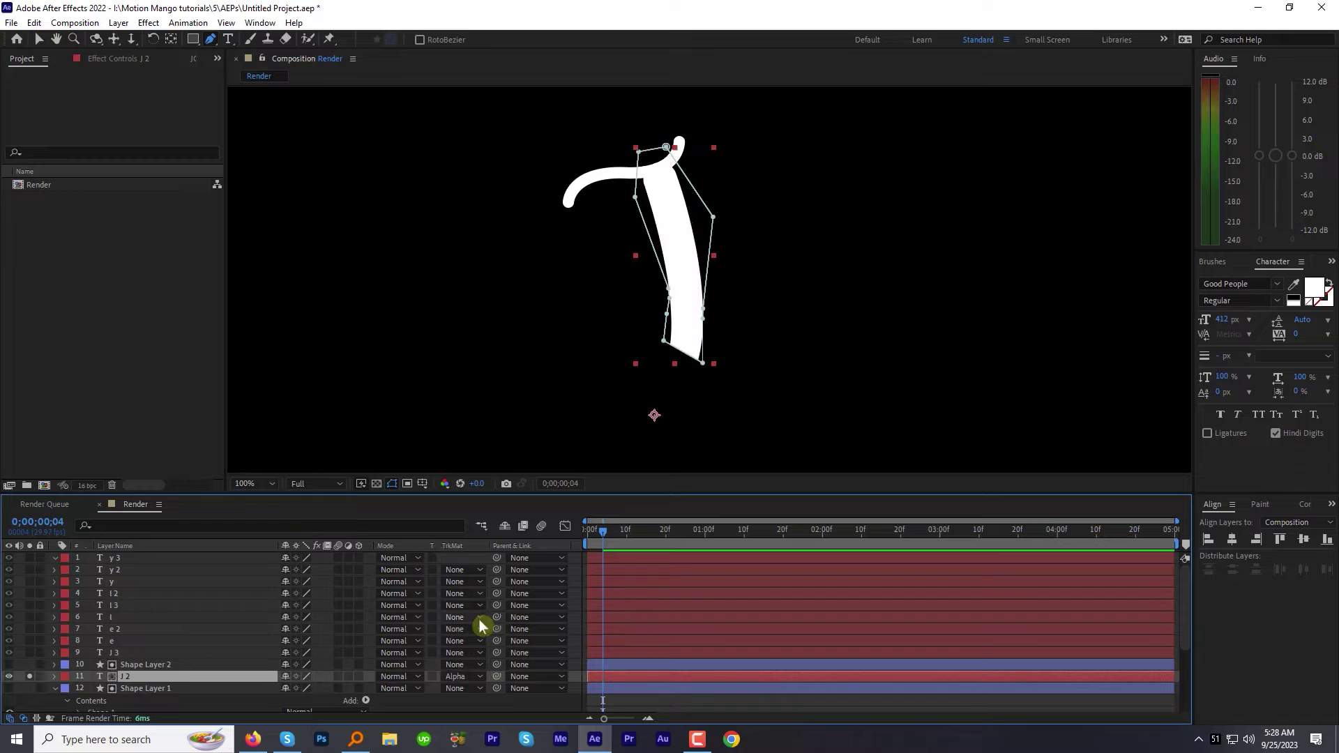
- Solo the J 3 layer and draw a pen path around its lower loop, ending past the exit tail
{"action": "left_click", "coordinate": [29, 653]}
{"action": "left_click", "coordinate": [123, 650]}
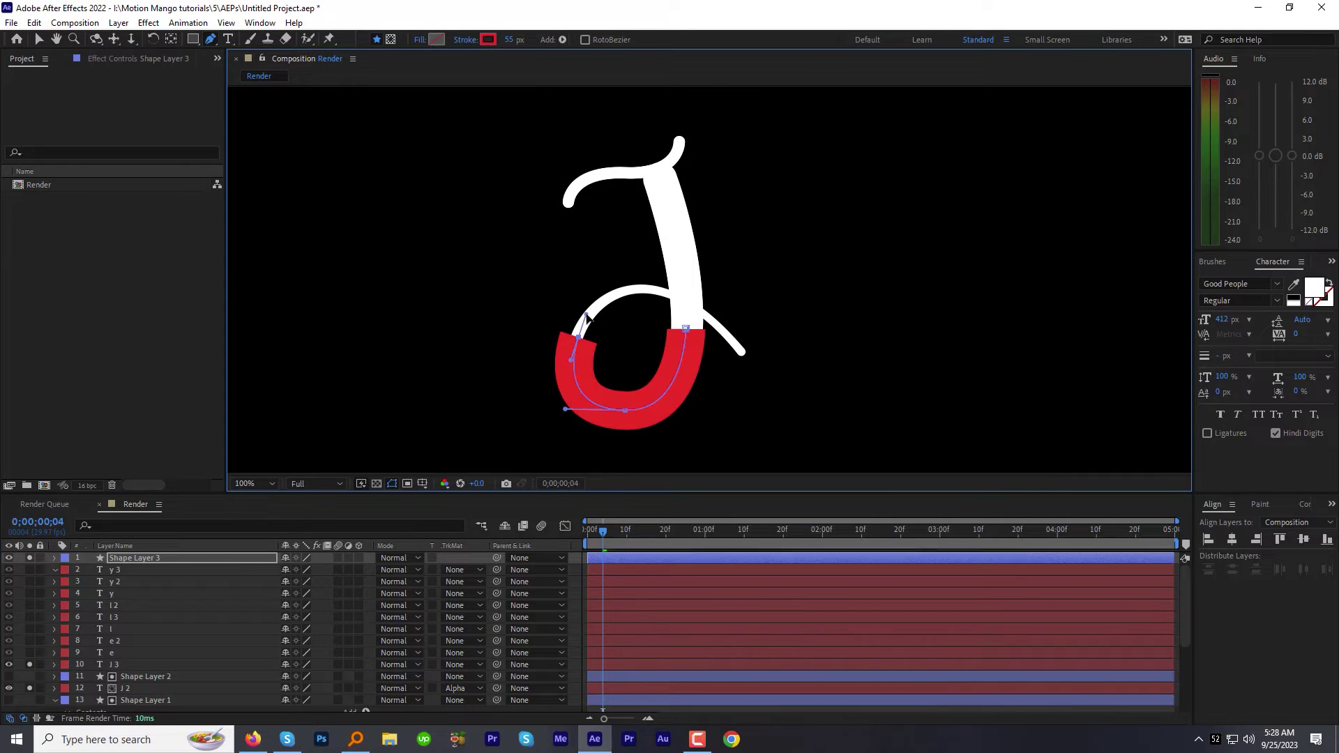
{"action": "left_click_drag", "start_coordinate": [699, 309], "coordinate": [758, 386]}
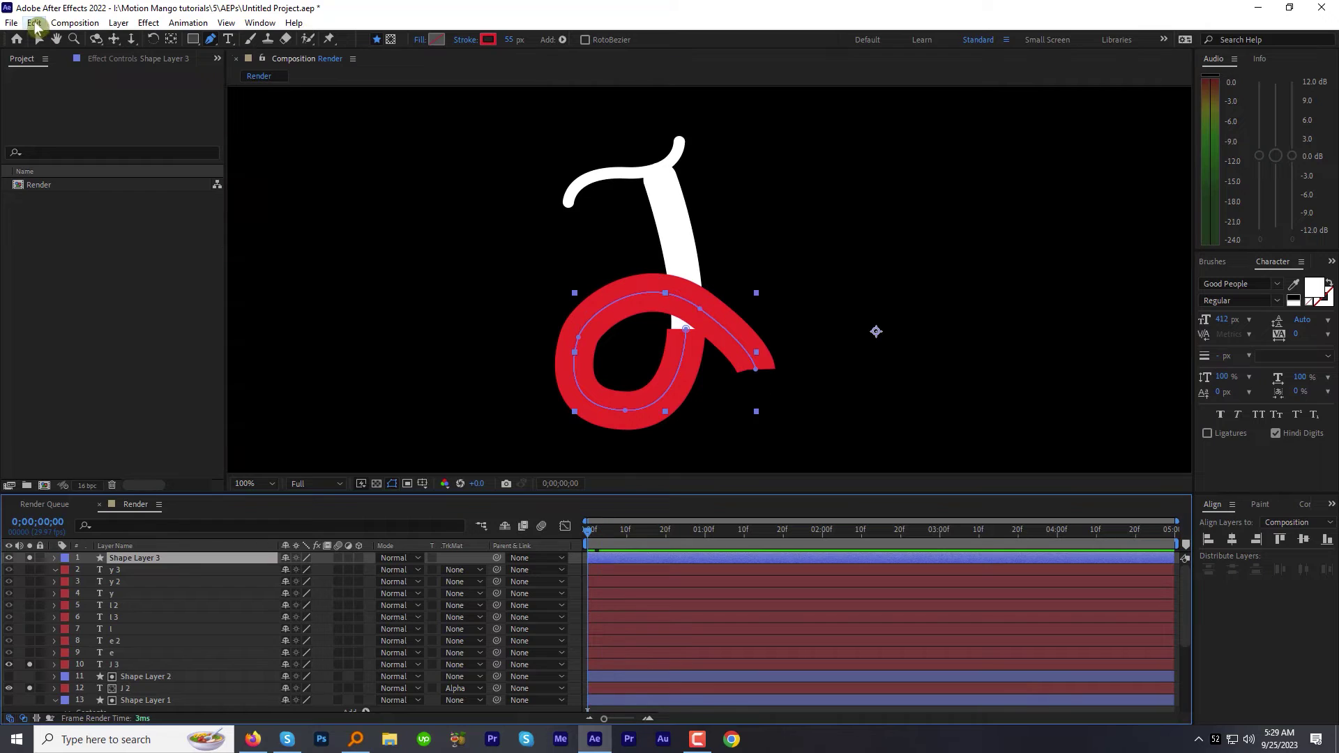
- Paste the animated Trim Paths onto Shape Layer 3 at frame 0
{"action": "left_click", "coordinate": [34, 23]}
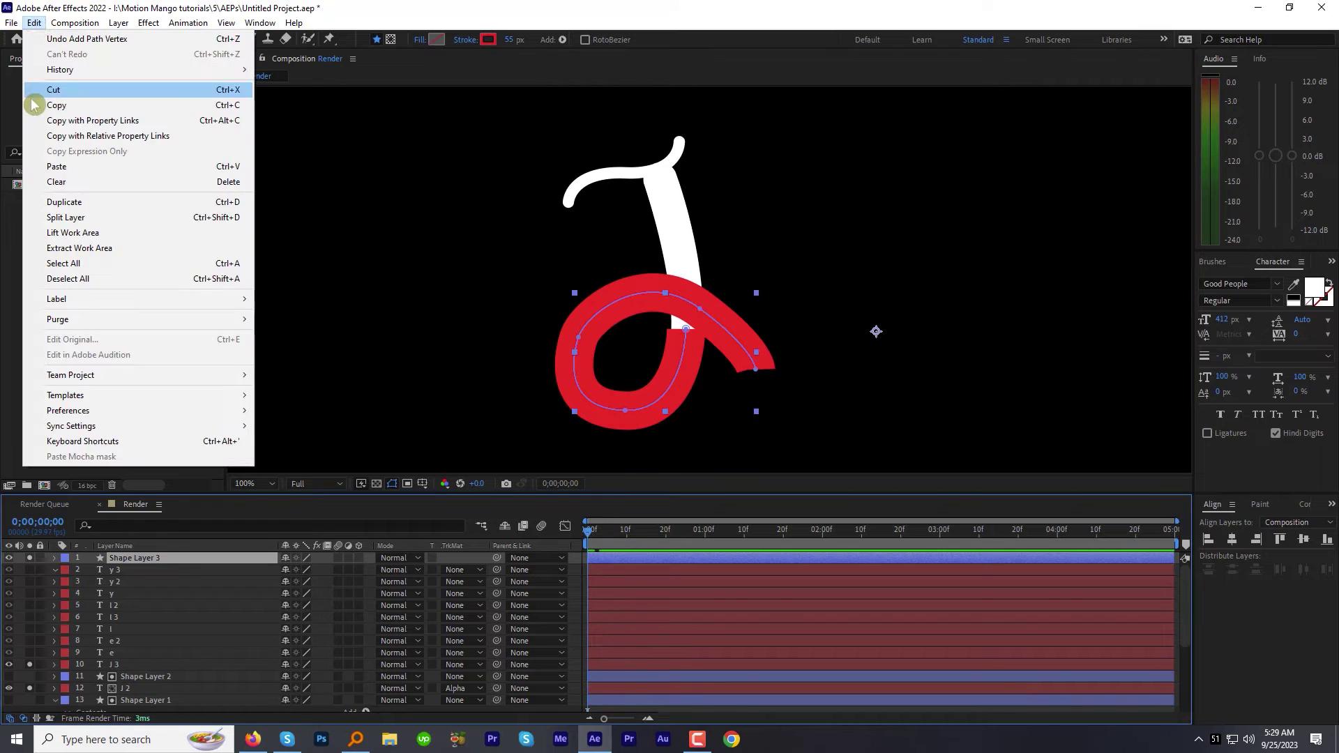
{"action": "left_click", "coordinate": [48, 167]}
{"action": "key", "text": "Page_Down"}
{"action": "key", "text": "Page_Down"}
{"action": "key", "text": "Page_Down"}
{"action": "key", "text": "Page_Down"}
{"action": "key", "text": "Page_Down"}
{"action": "key", "text": "Page_Down"}
- Place Shape Layer 3 directly above the J 3 layer and assign it as that layer's alpha matte
{"action": "left_click_drag", "start_coordinate": [120, 559], "coordinate": [111, 657]}
{"action": "left_click", "coordinate": [120, 666]}
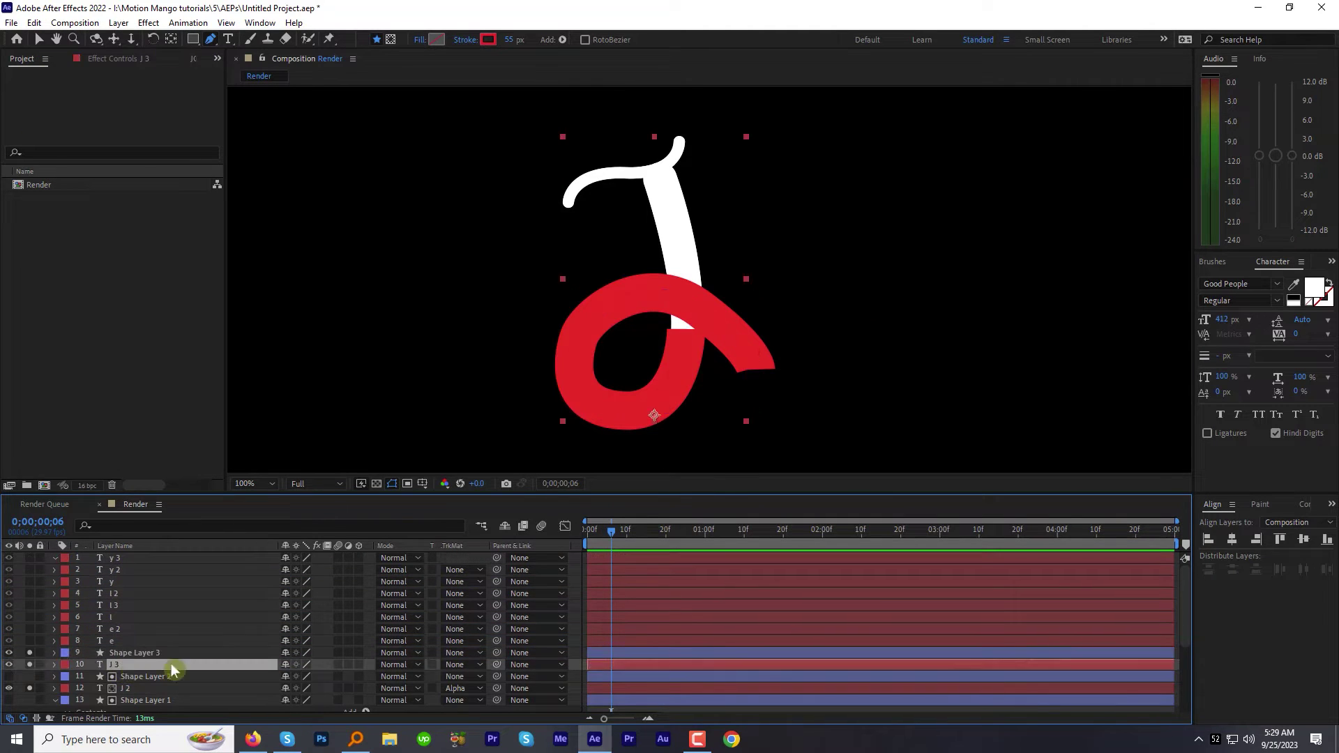
{"action": "left_click", "coordinate": [461, 665]}
{"action": "left_click", "coordinate": [483, 605]}
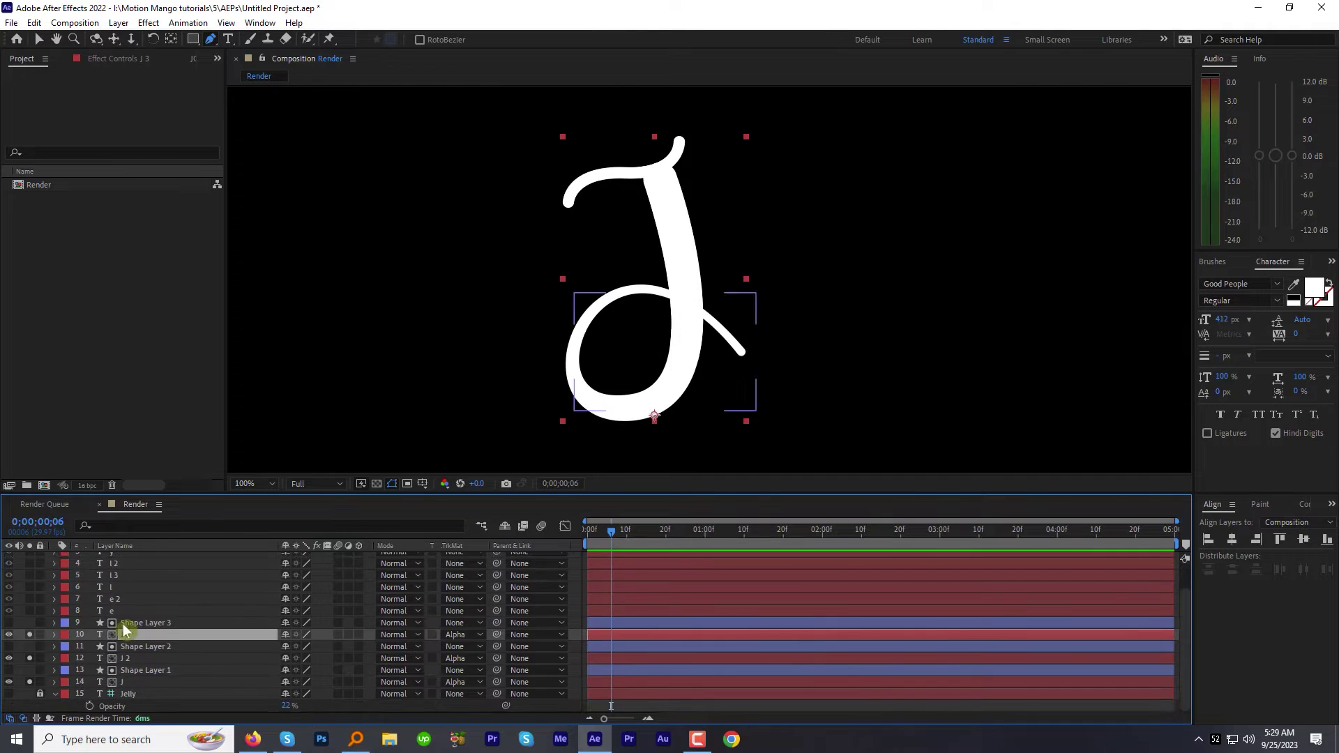
- Reveal the J layers' keyframes and shift J 2, J 3 and their matte layers to start at frame 4
{"action": "left_click", "coordinate": [124, 623]}
{"action": "left_click", "coordinate": [136, 682], "text": "shift"}
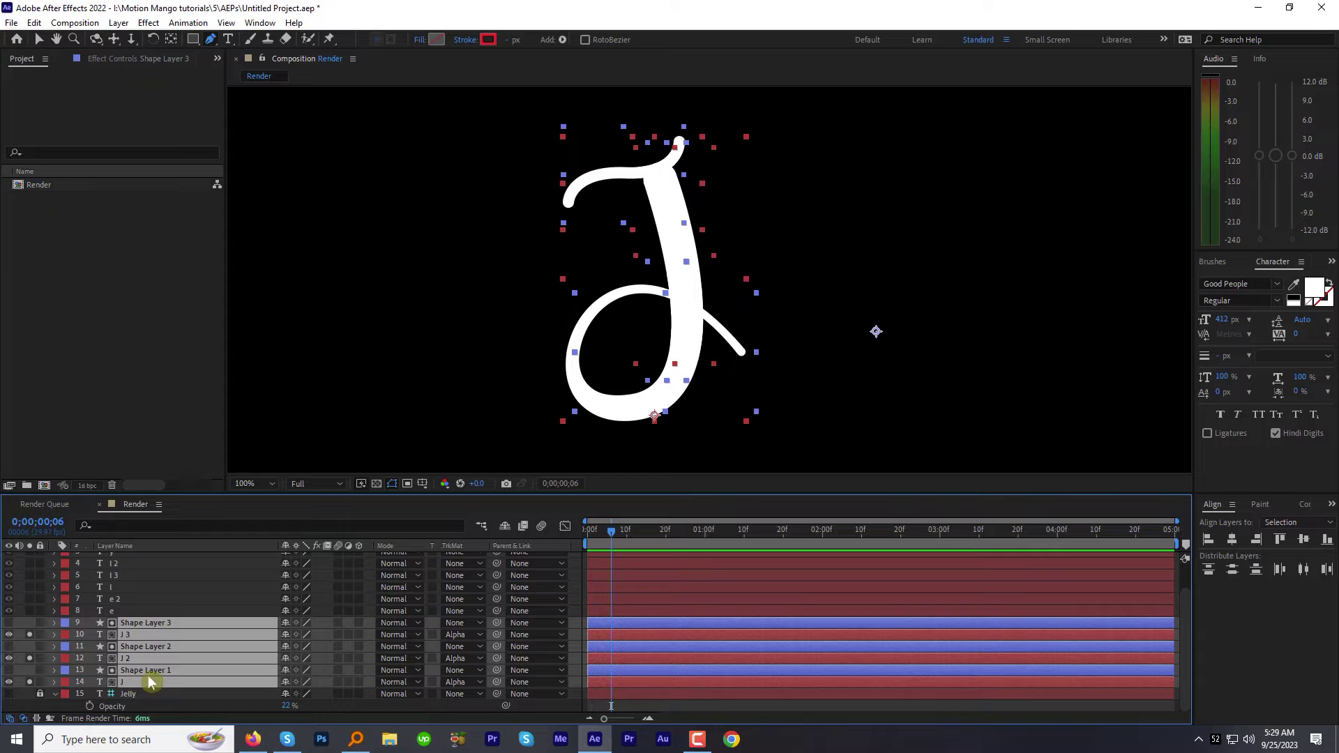
{"action": "key", "text": "u"}
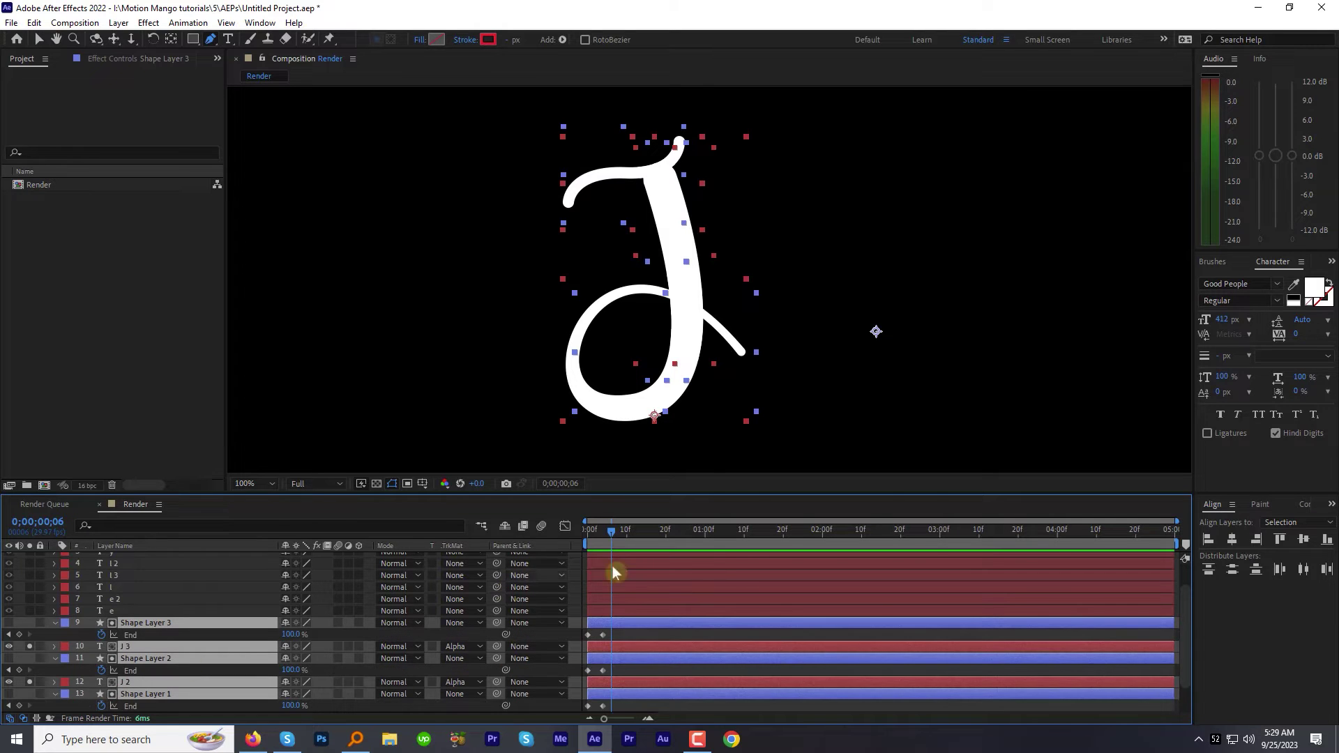
{"action": "scroll", "coordinate": [630, 649], "scroll_direction": "down", "scroll_amount": 1}
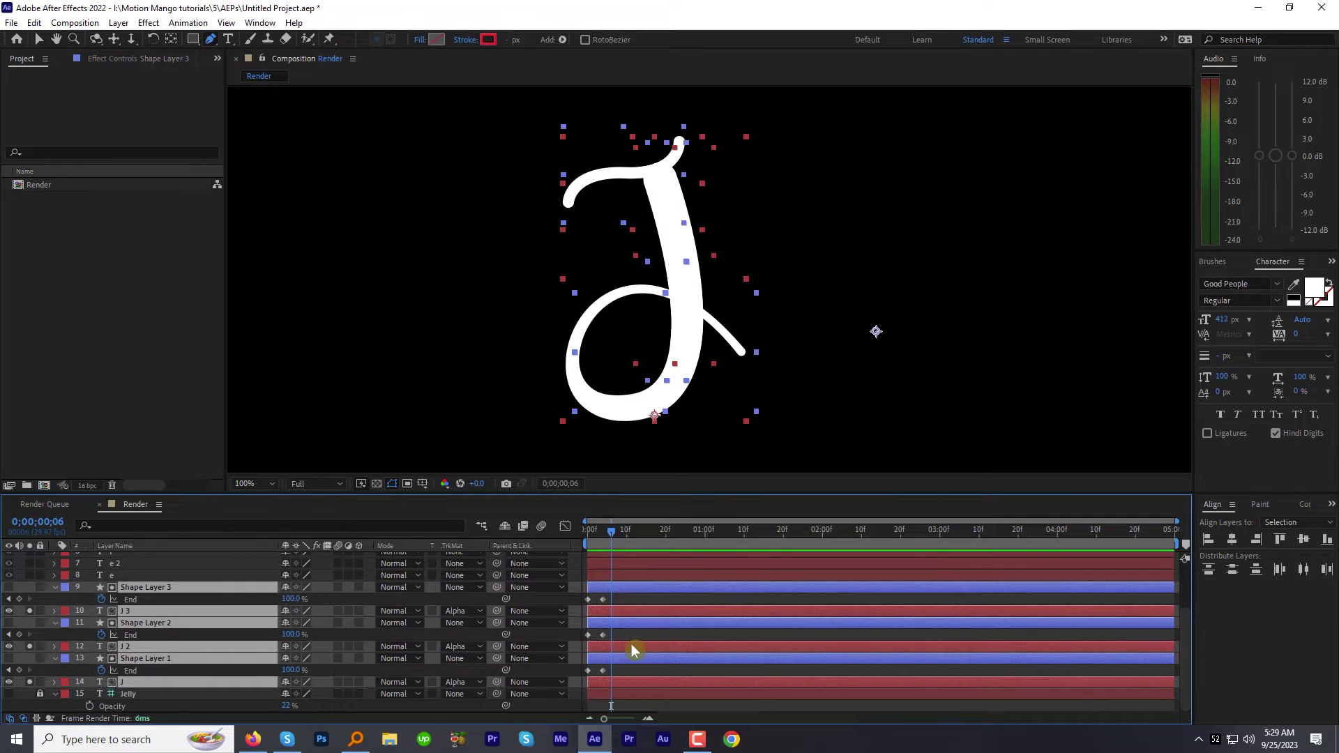
{"action": "left_click", "coordinate": [616, 681], "text": "ctrl"}
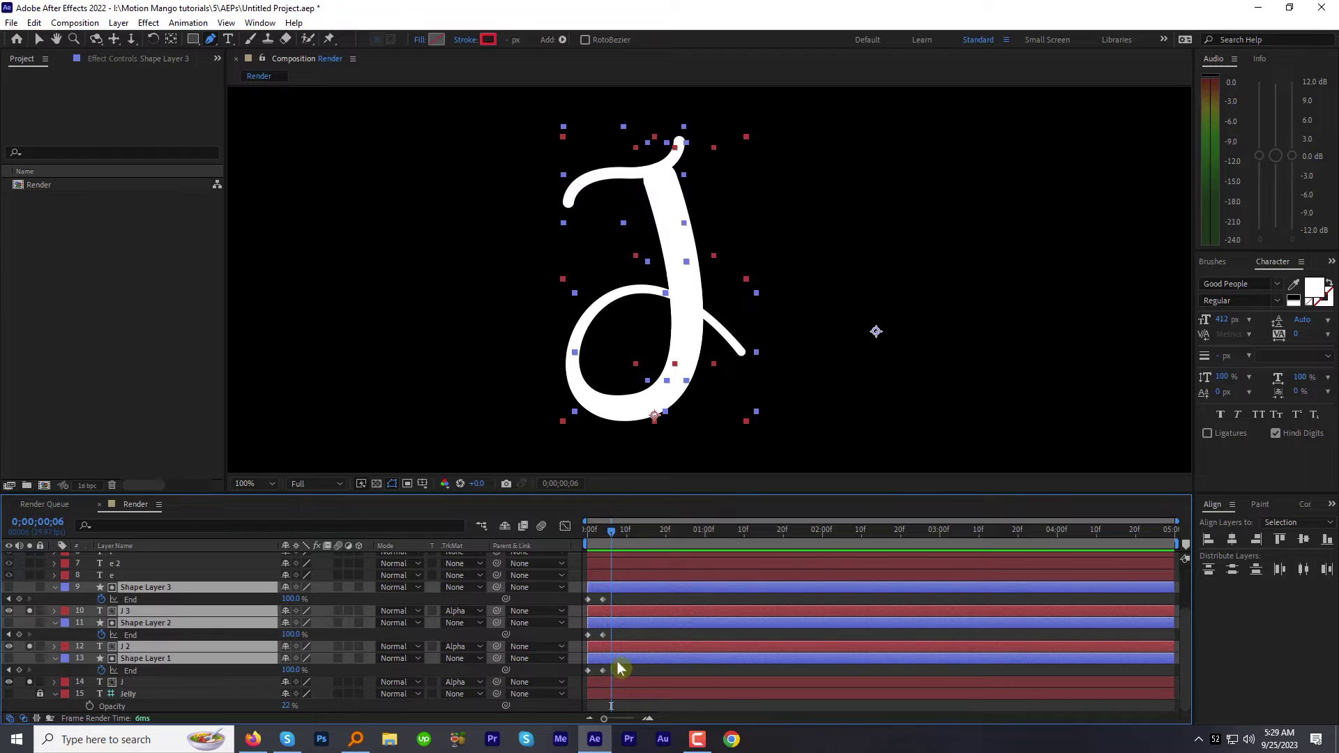
{"action": "left_click", "coordinate": [617, 661], "text": "ctrl"}
{"action": "left_click_drag", "start_coordinate": [599, 646], "coordinate": [614, 648]}
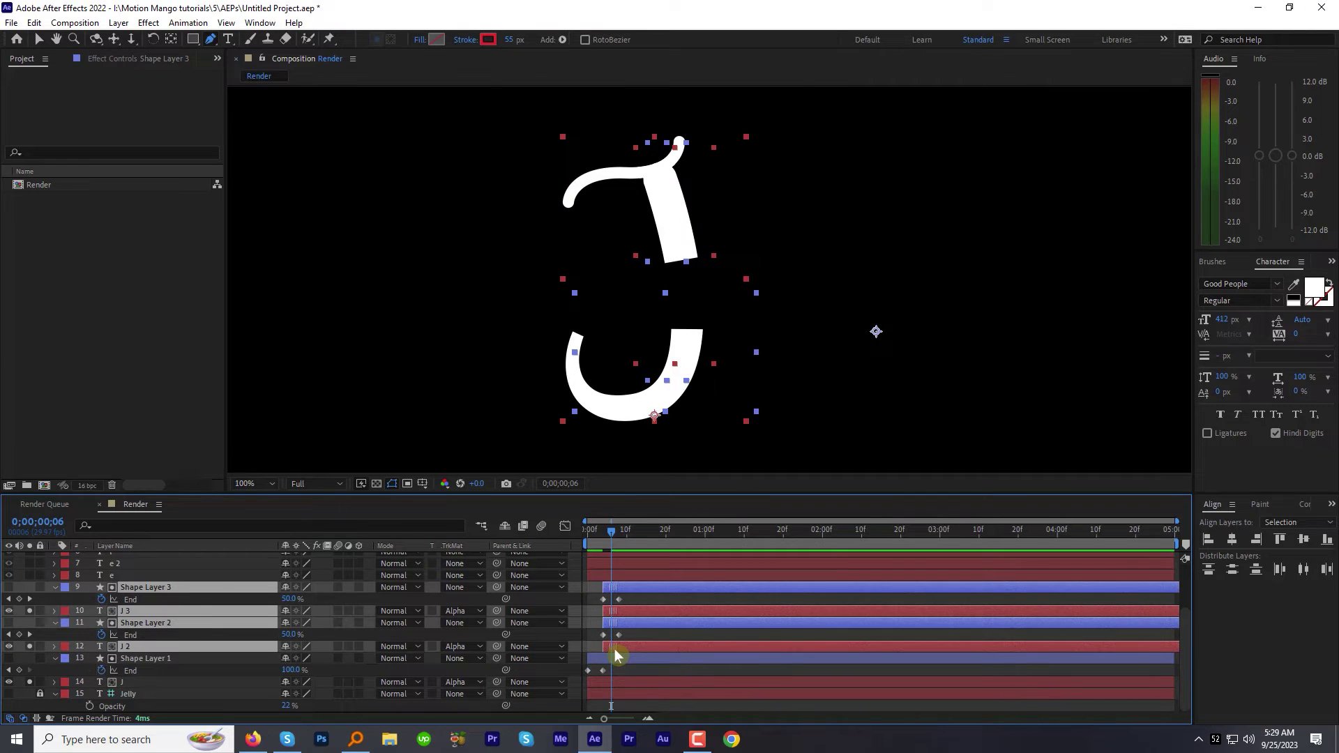
- Shift J 3 and Shape Layer 3 to start at frame 8 and scrub through the J animation
{"action": "left_click", "coordinate": [618, 647], "text": "ctrl"}
{"action": "left_click", "coordinate": [620, 623], "text": "ctrl"}
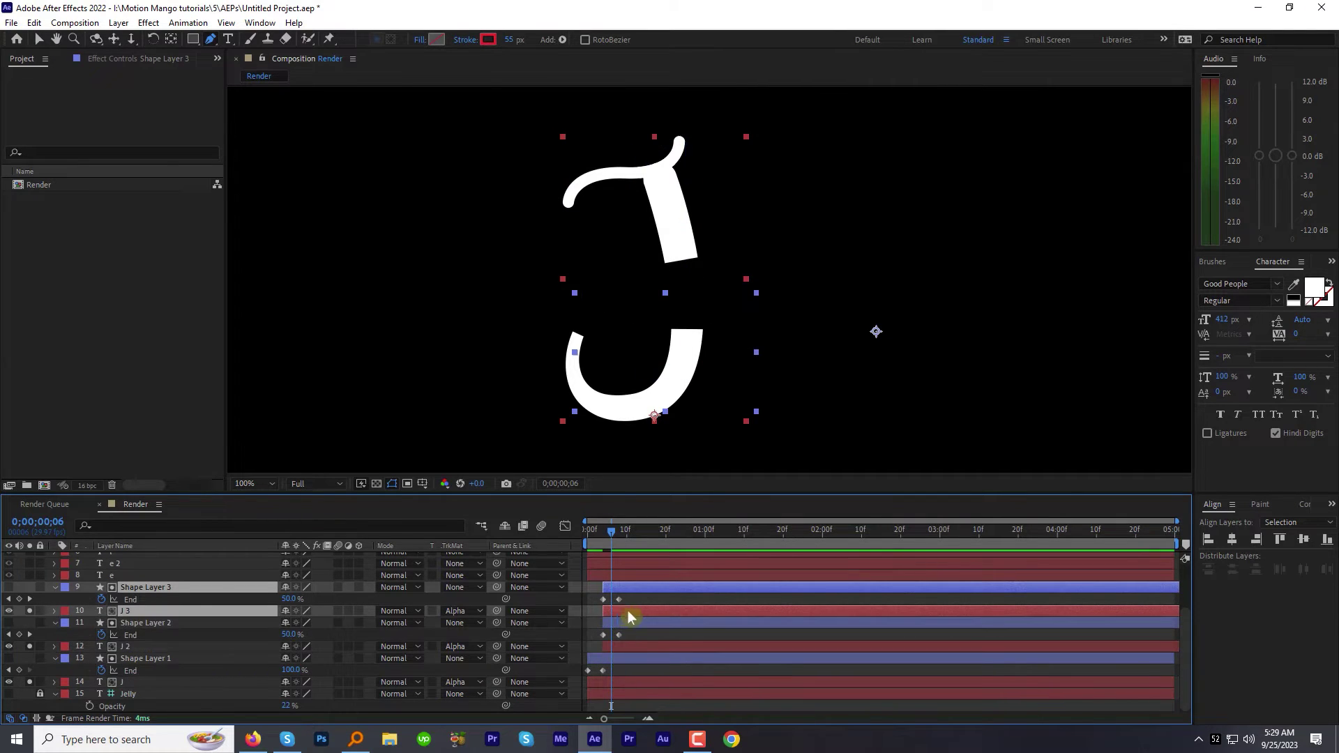
{"action": "left_click_drag", "start_coordinate": [629, 611], "coordinate": [638, 613]}
{"action": "mouse_move", "coordinate": [593, 529]}
{"action": "left_mouse_down"}
{"action": "mouse_move", "coordinate": [580, 531]}
{"action": "mouse_move", "coordinate": [638, 540]}
{"action": "left_mouse_up"}
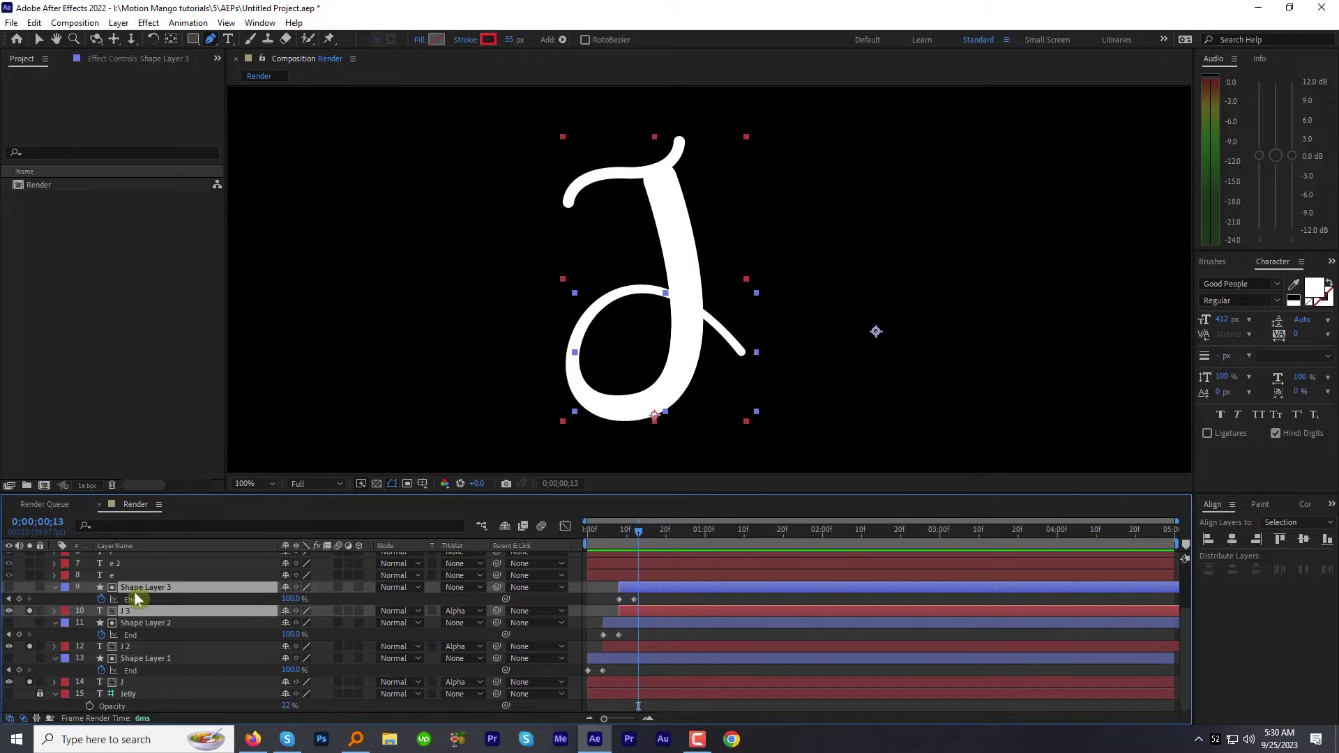
- Pre-compose the three J layers and their three matte shape layers into a composition named J
{"action": "left_click", "coordinate": [136, 683], "text": "shift"}
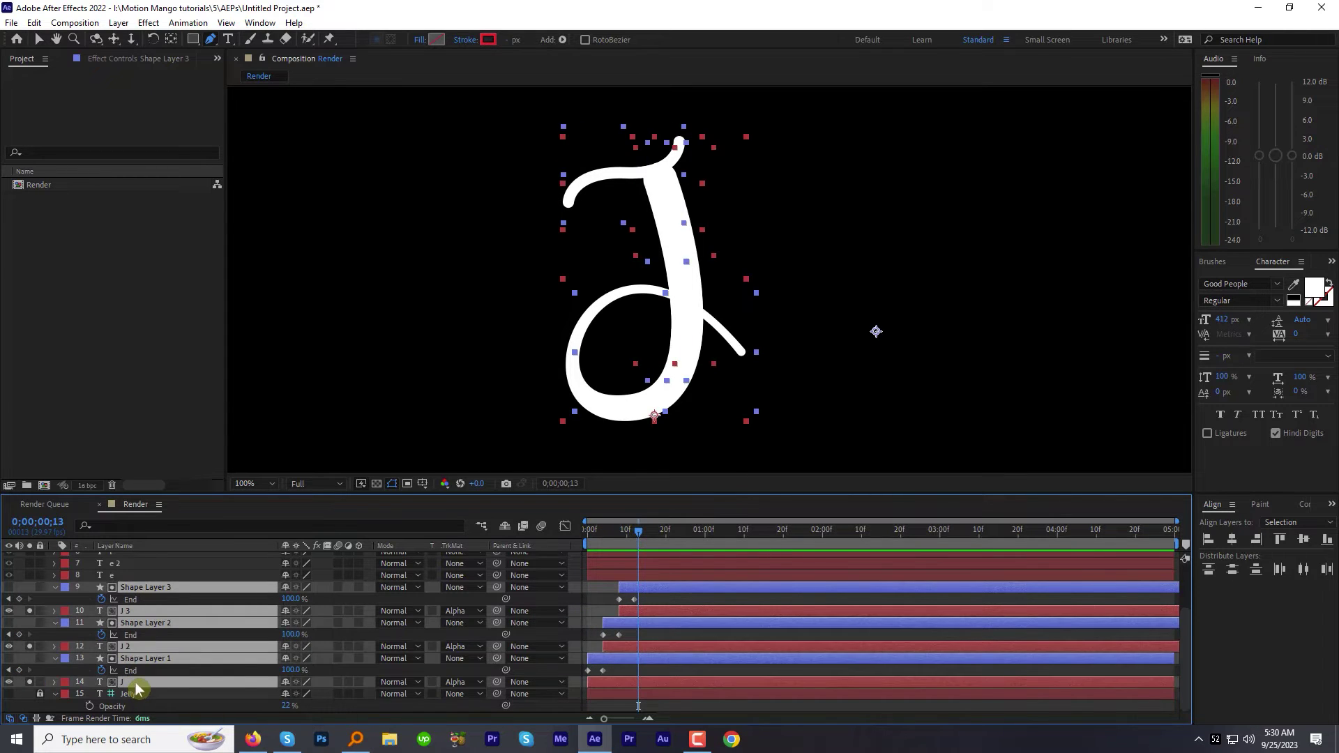
{"action": "right_click", "coordinate": [173, 588]}
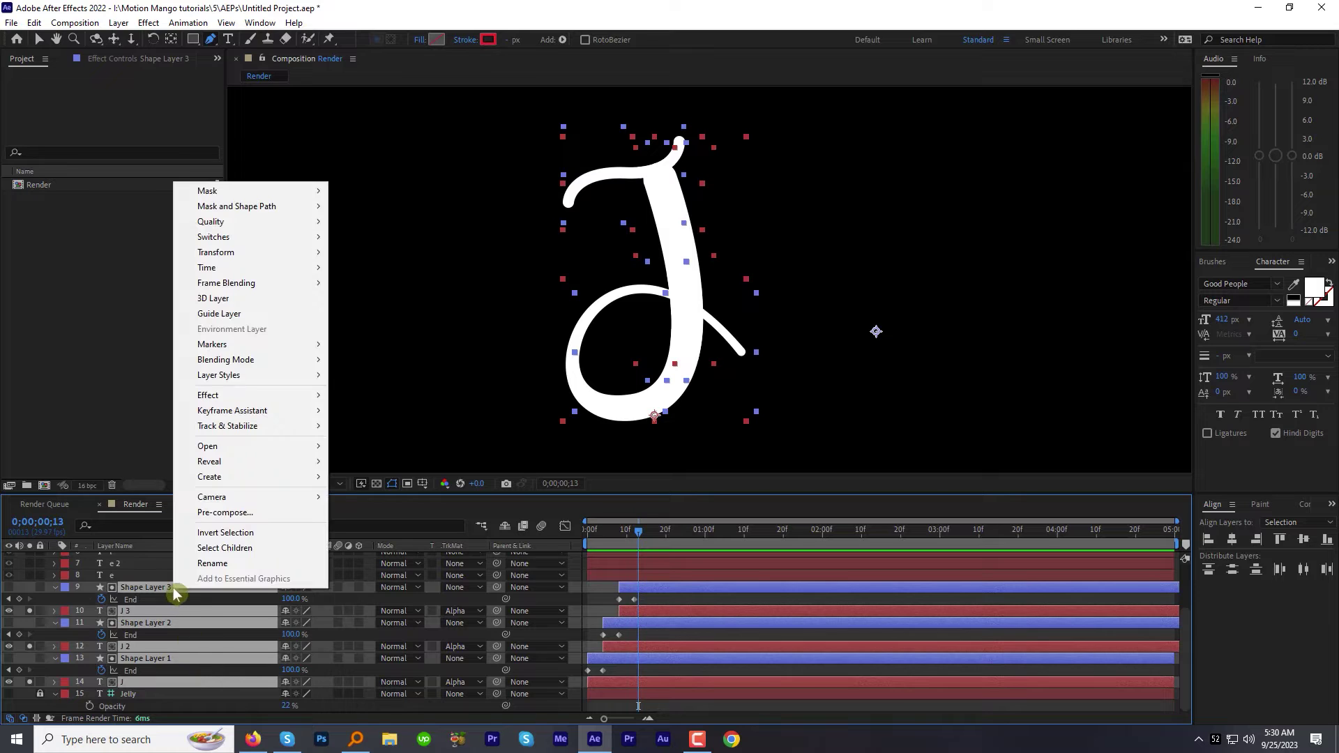
{"action": "left_click", "coordinate": [222, 520]}
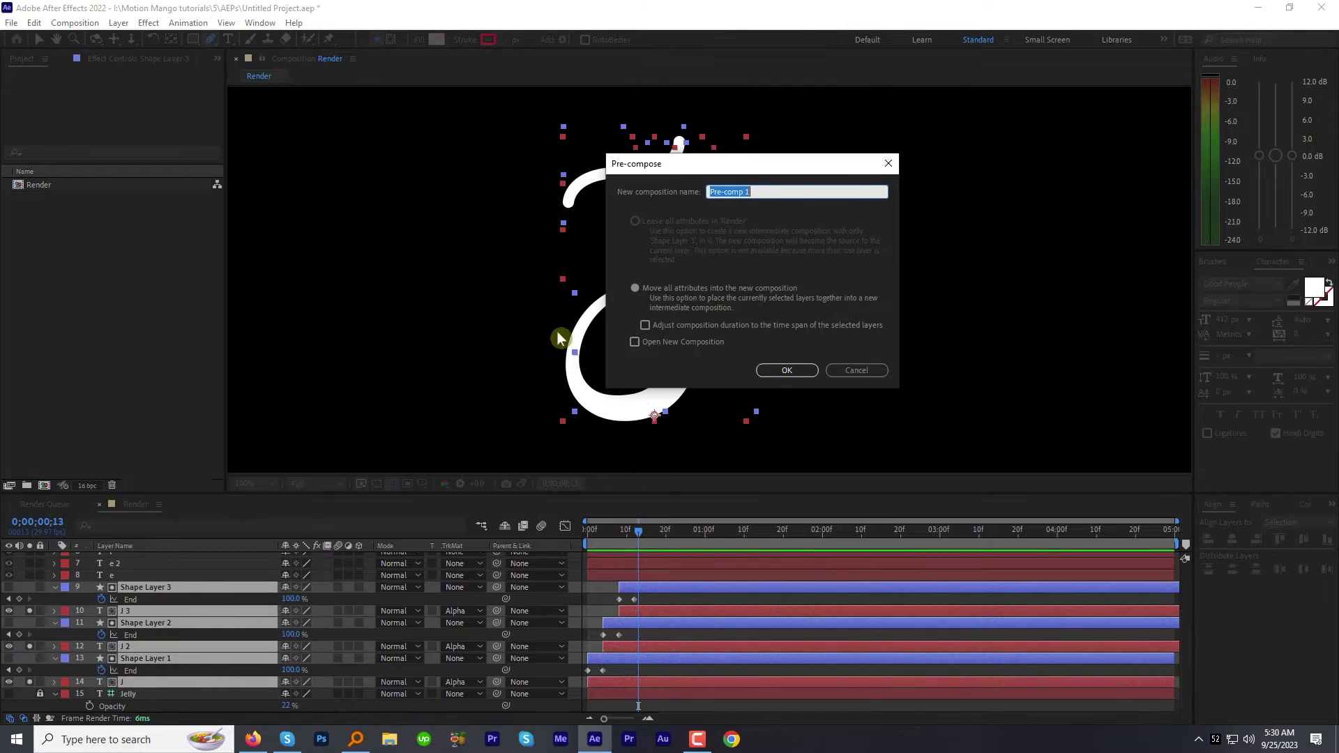
{"action": "left_click", "coordinate": [776, 371]}
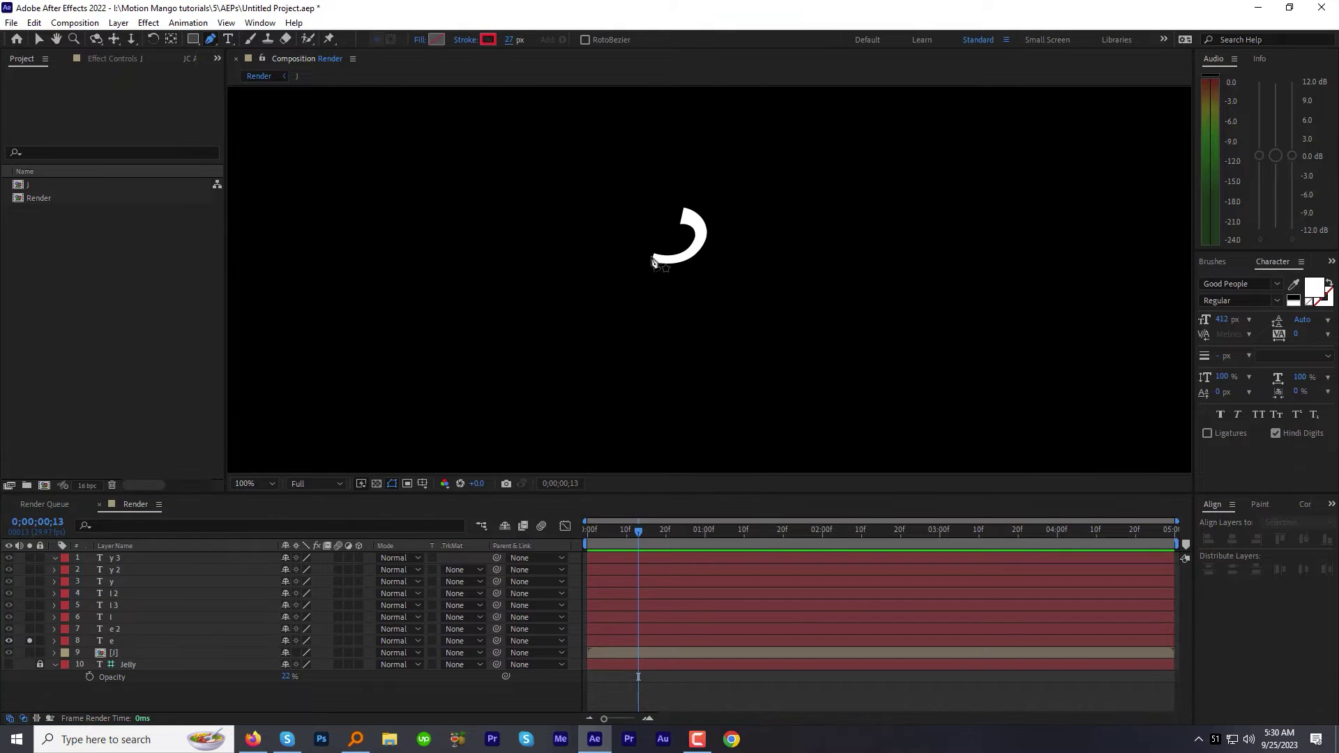
- Trace the soloed e stroke with a curved Pen path and adjust the path's stroke width to cover the letter
{"action": "left_click", "coordinate": [658, 260]}
{"action": "left_click_drag", "start_coordinate": [646, 240], "coordinate": [602, 278]}
{"action": "left_click_drag", "start_coordinate": [634, 333], "coordinate": [649, 349]}
{"action": "left_click_drag", "start_coordinate": [734, 285], "coordinate": [776, 186]}
{"action": "left_click", "coordinate": [645, 240]}
{"action": "left_click_drag", "start_coordinate": [602, 279], "coordinate": [623, 269]}
{"action": "left_click_drag", "start_coordinate": [509, 40], "coordinate": [521, 40]}
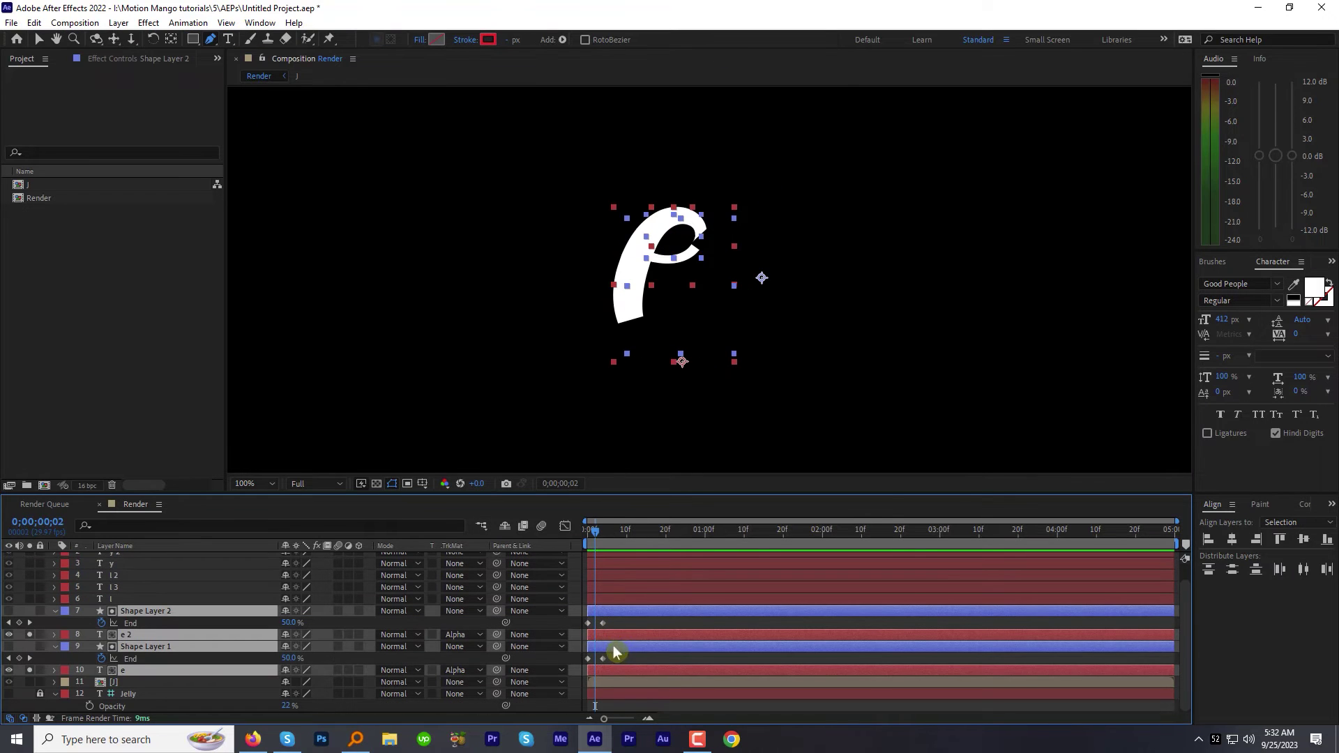
- Shift e 2 and its matte Shape Layer 2 to start at frame 4 and scrub through the e animation
{"action": "left_click", "coordinate": [617, 669], "text": "ctrl"}
{"action": "left_click", "coordinate": [611, 646], "text": "ctrl"}
{"action": "left_click_drag", "start_coordinate": [609, 638], "coordinate": [618, 636]}
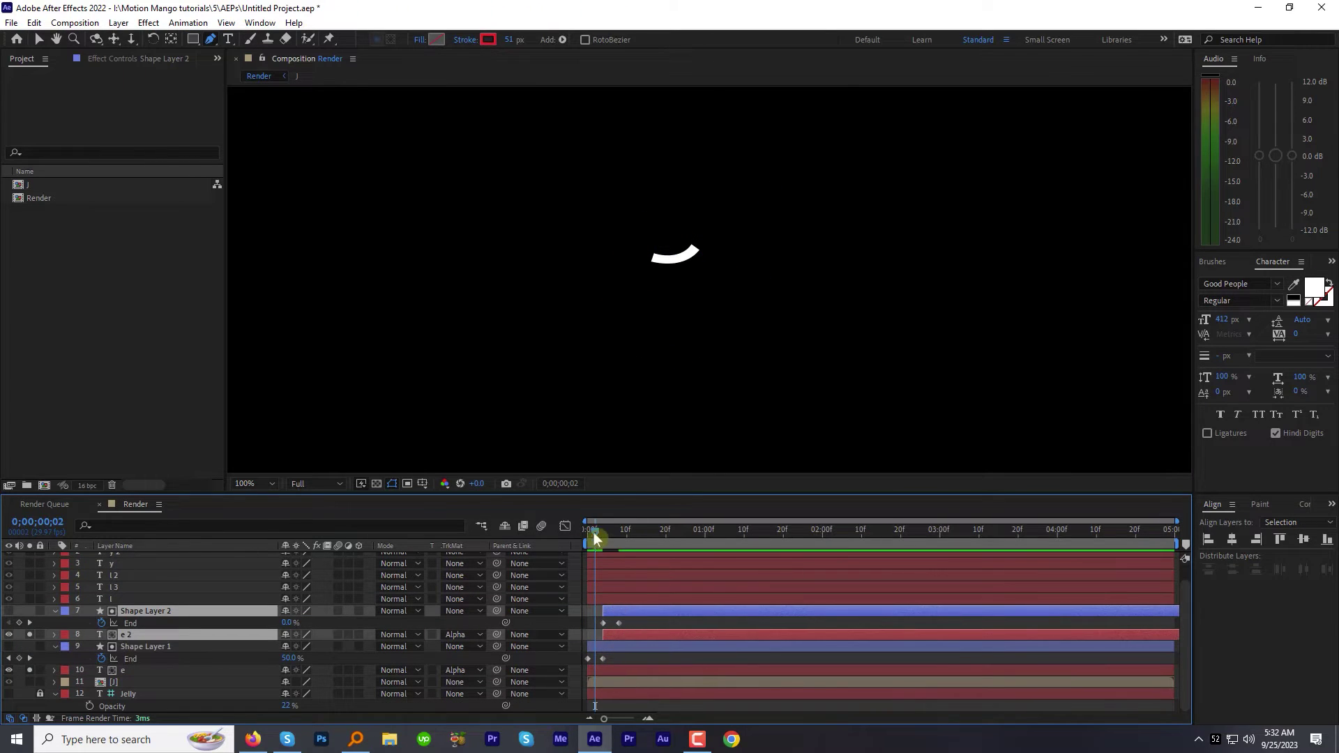
{"action": "left_click_drag", "start_coordinate": [589, 533], "coordinate": [638, 530]}
- Collapse the e matte layers and pre-compose both e layers with their mattes into a composition named E
{"action": "left_click", "coordinate": [54, 611]}
{"action": "left_click", "coordinate": [56, 648]}
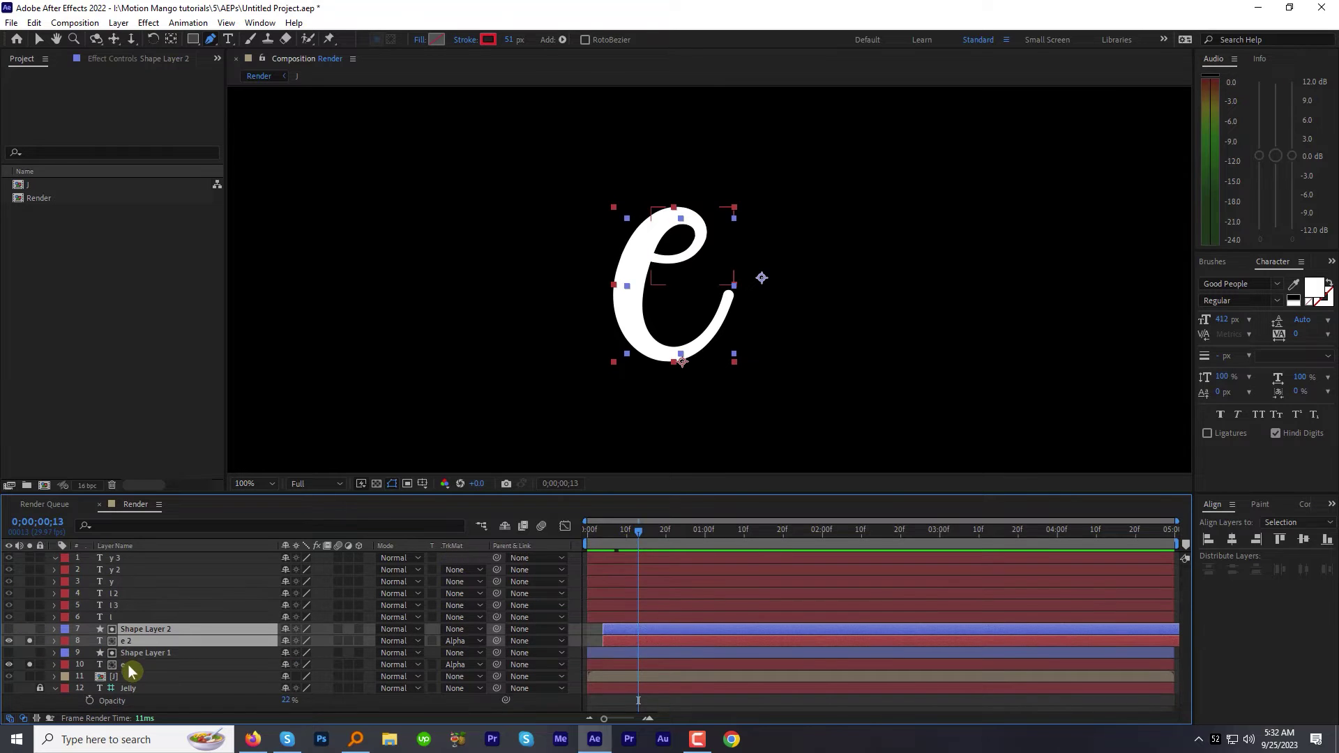
{"action": "left_click", "coordinate": [128, 666], "text": "shift"}
{"action": "right_click", "coordinate": [157, 629]}
{"action": "left_click", "coordinate": [203, 555]}
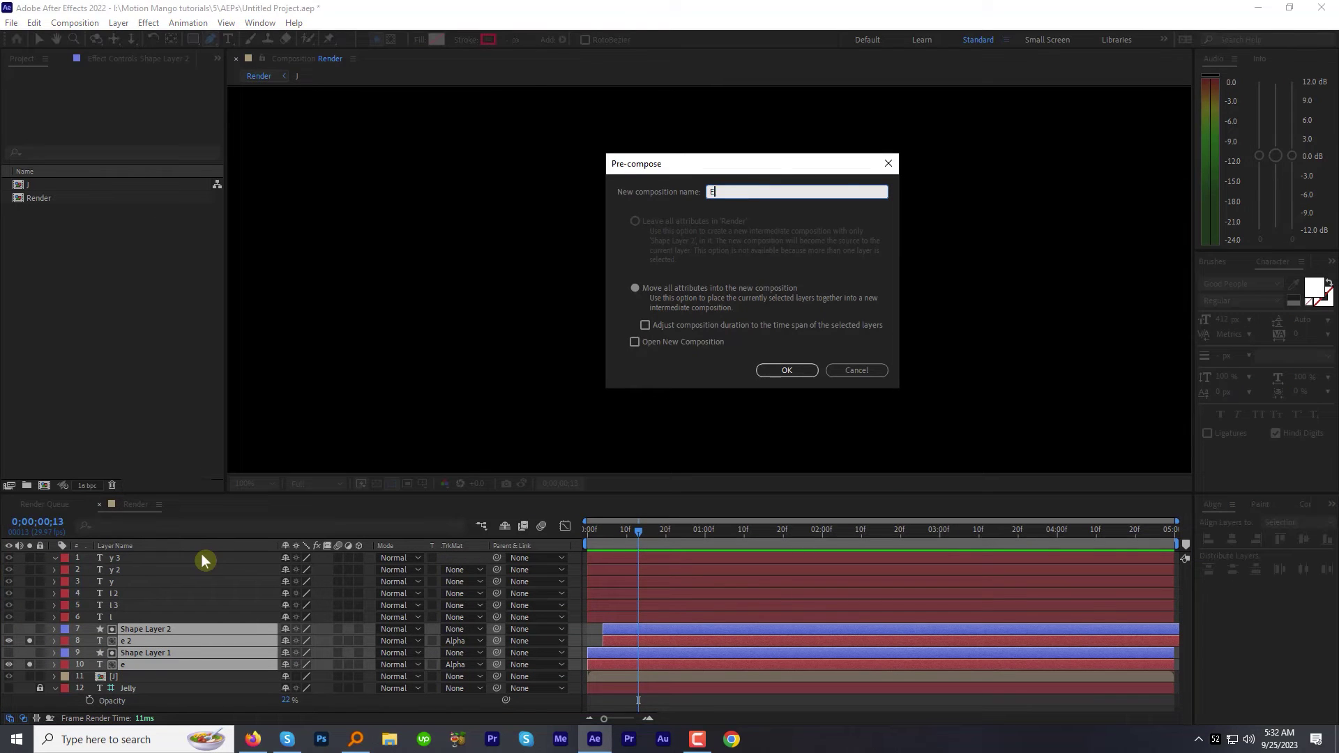
{"action": "type", "text": "E"}
{"action": "key", "text": "Return"}
- Solo the next letter stroke, trace it with a Pen path, and return the time to the first frame
{"action": "left_click", "coordinate": [30, 617]}
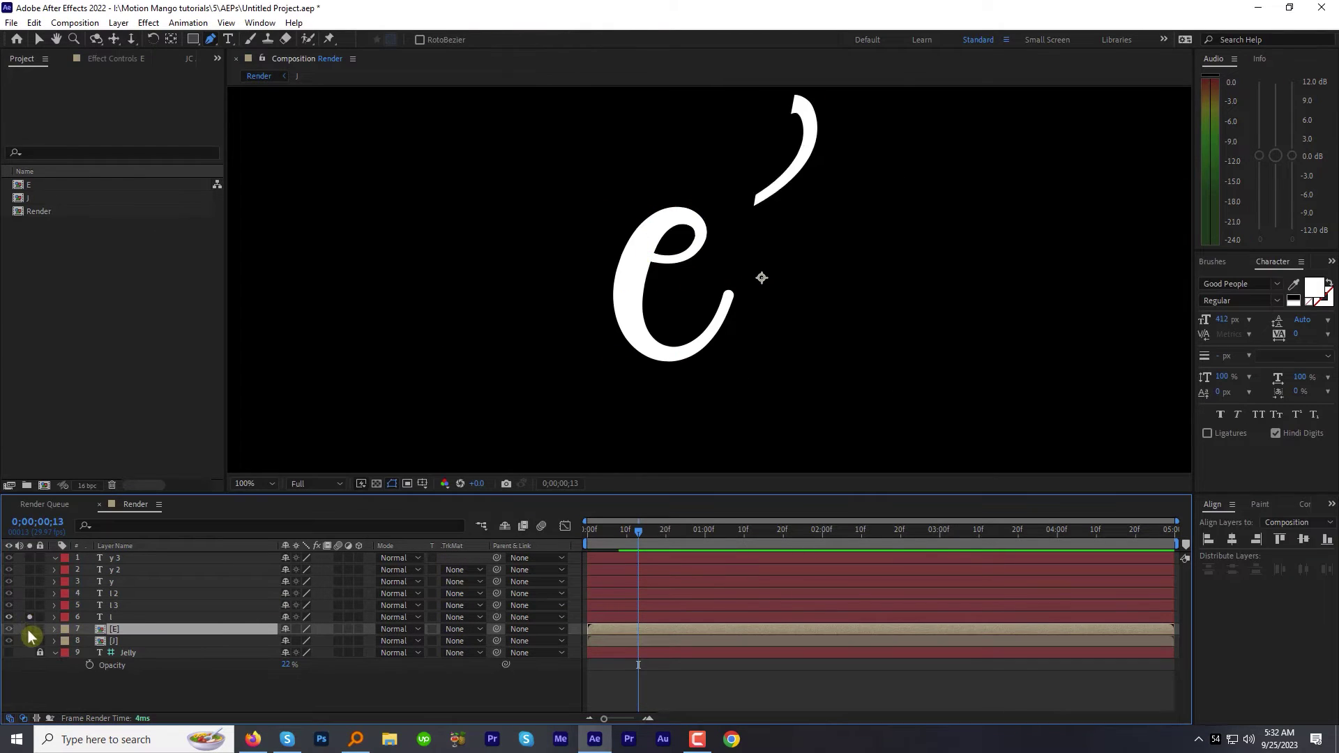
{"action": "key", "text": "space"}
{"action": "left_click_drag", "start_coordinate": [741, 251], "coordinate": [706, 305]}
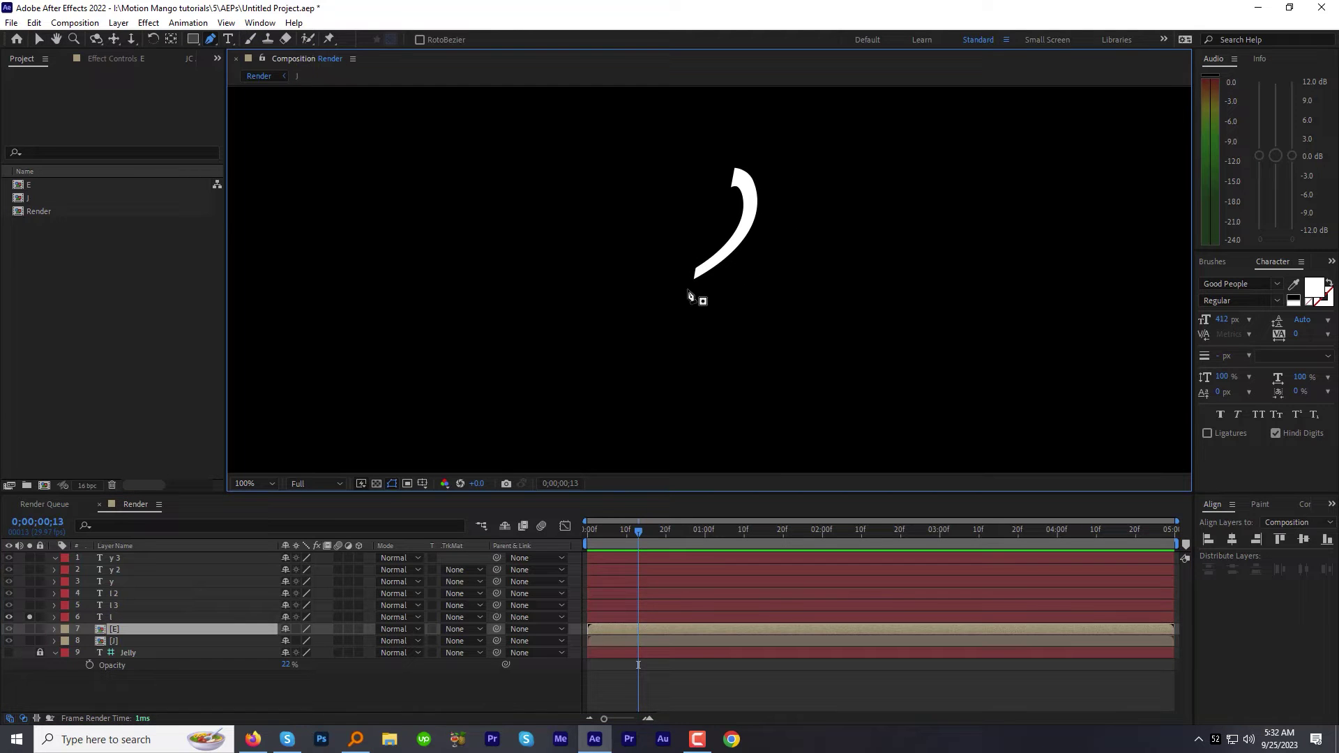
{"action": "left_click", "coordinate": [697, 296]}
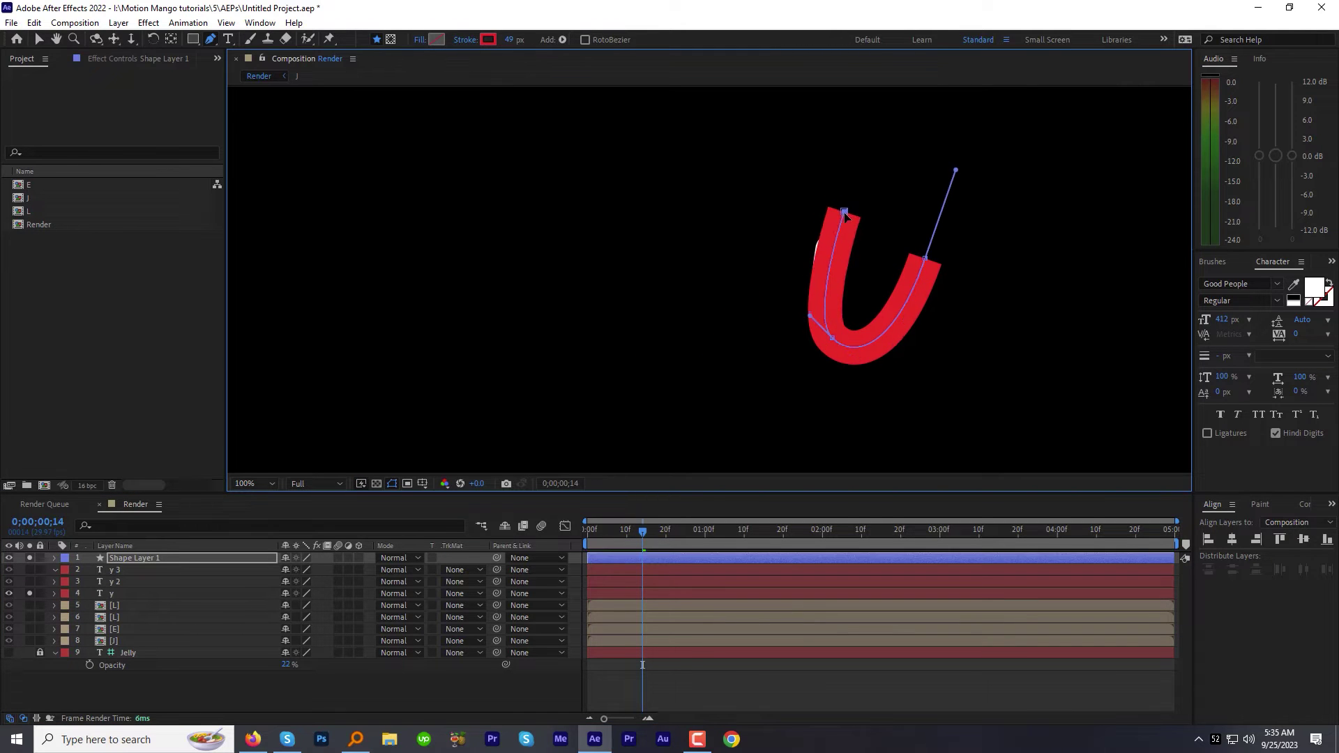
{"action": "left_click_drag", "start_coordinate": [642, 530], "coordinate": [572, 540]}
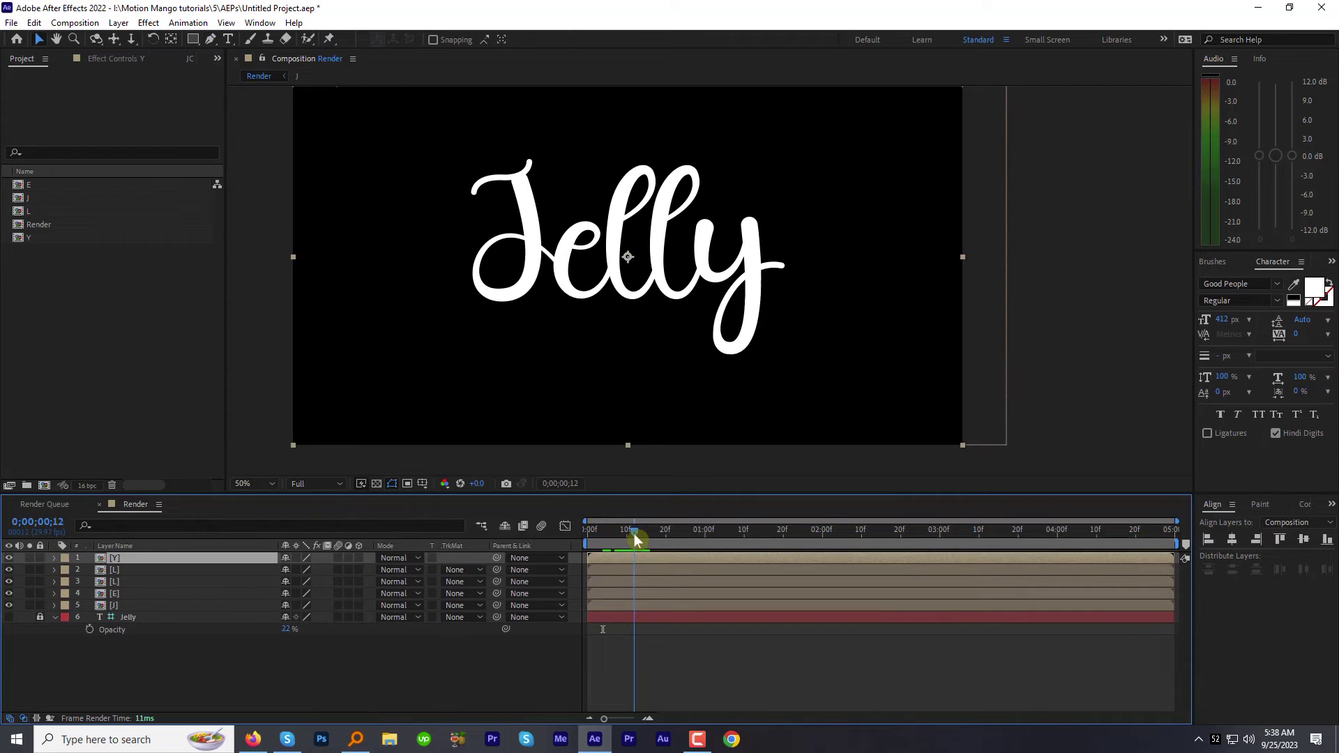
- Shift the E, both L and Y compositions to start at frame 12
{"action": "left_click", "coordinate": [634, 534]}
{"action": "left_click", "coordinate": [615, 593]}
{"action": "left_click", "coordinate": [609, 557], "text": "shift"}
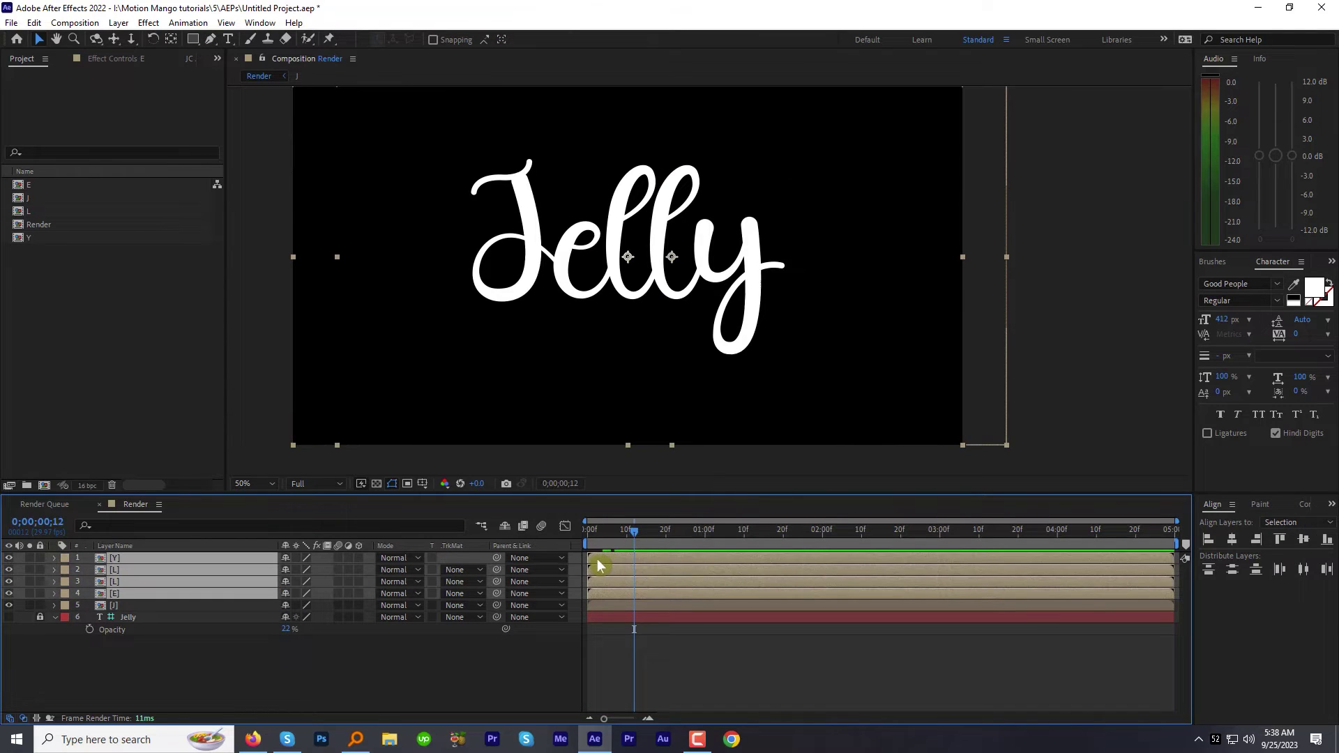
{"action": "key", "text": "alt+Page_Down"}
- Shift both L compositions and the Y composition to start at frame 20
{"action": "left_click_drag", "start_coordinate": [626, 560], "coordinate": [665, 534]}
{"action": "left_click", "coordinate": [657, 591], "text": "ctrl"}
{"action": "left_click_drag", "start_coordinate": [653, 581], "coordinate": [674, 579]}
{"action": "left_click", "coordinate": [689, 580], "text": "ctrl"}
- Shift the second L composition to start at frame 28 and the Y composition to start at 0;00;01;06
{"action": "left_click_drag", "start_coordinate": [664, 532], "coordinate": [734, 557]}
{"action": "key", "text": "Page_Down"}
{"action": "key", "text": "Page_Down"}
{"action": "key", "text": "Page_Down"}
{"action": "key", "text": "Page_Down"}
{"action": "key", "text": "Page_Down"}
{"action": "key", "text": "Page_Down"}
{"action": "key", "text": "Page_Down"}
{"action": "key", "text": "Page_Down"}
{"action": "left_click", "coordinate": [706, 570], "text": "ctrl"}
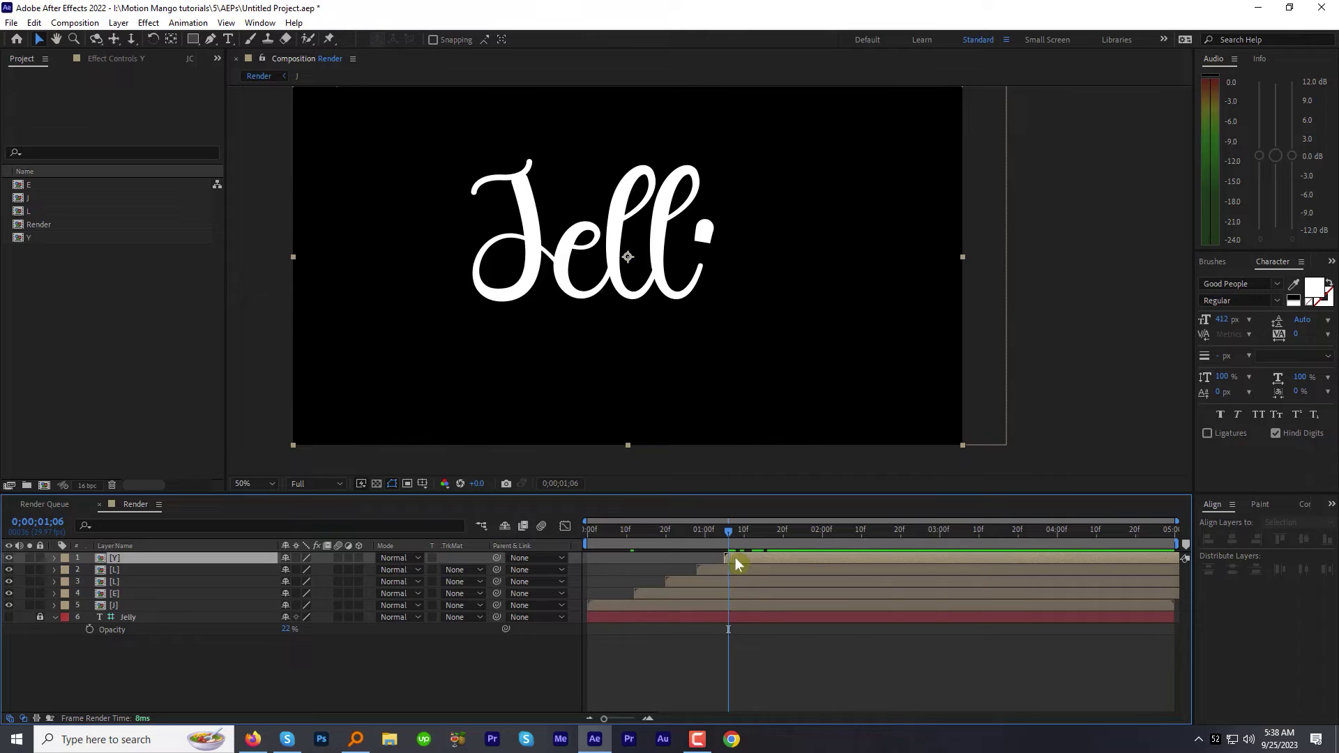
- Preview the staggered letter animation and scrub through it to check the timing between letters
{"action": "key", "text": "space"}
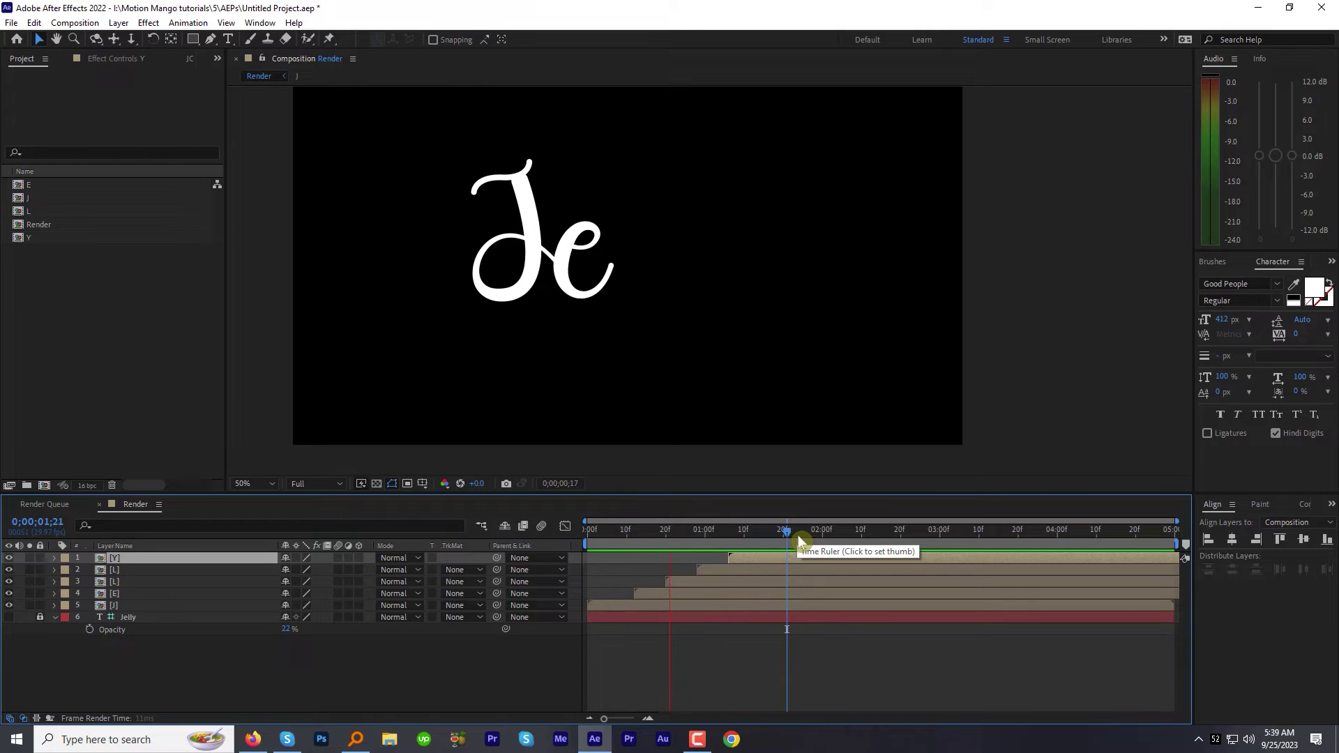
{"action": "key", "text": "space"}
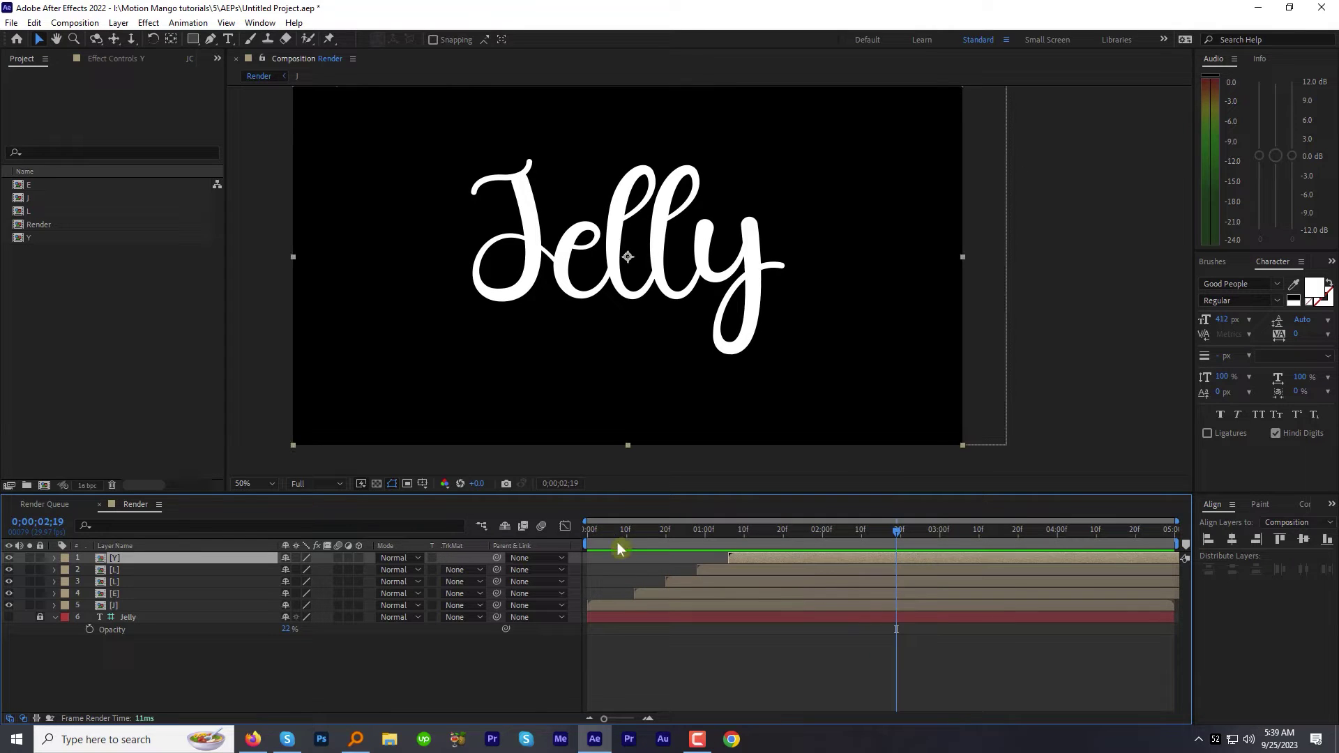
{"action": "mouse_move", "coordinate": [606, 534]}
{"action": "left_mouse_down"}
{"action": "mouse_move", "coordinate": [586, 543]}
{"action": "mouse_move", "coordinate": [781, 536]}
{"action": "left_mouse_up"}
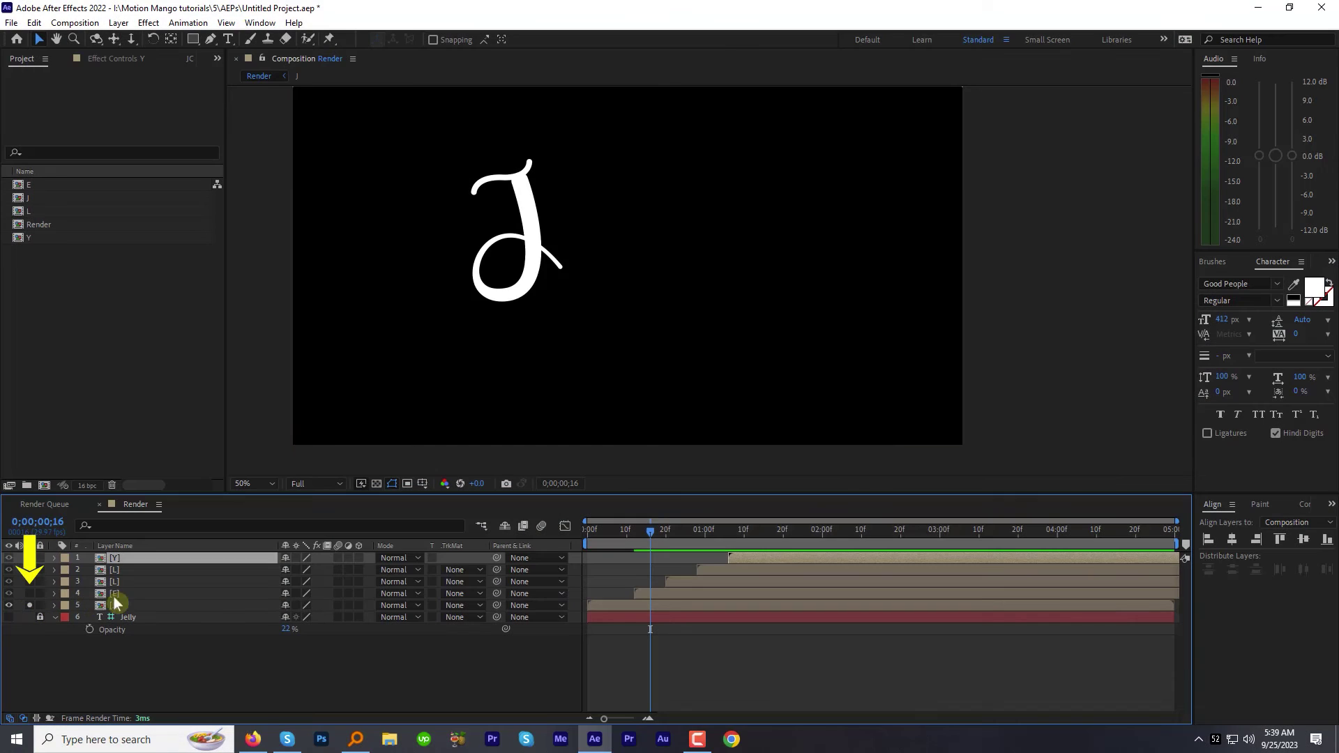
- At frame 12, place Puppet pins on the J's left crossbar tip, the crossbar and stem junction, and the upper tip
{"action": "left_click", "coordinate": [618, 601]}
{"action": "left_click", "coordinate": [331, 40]}
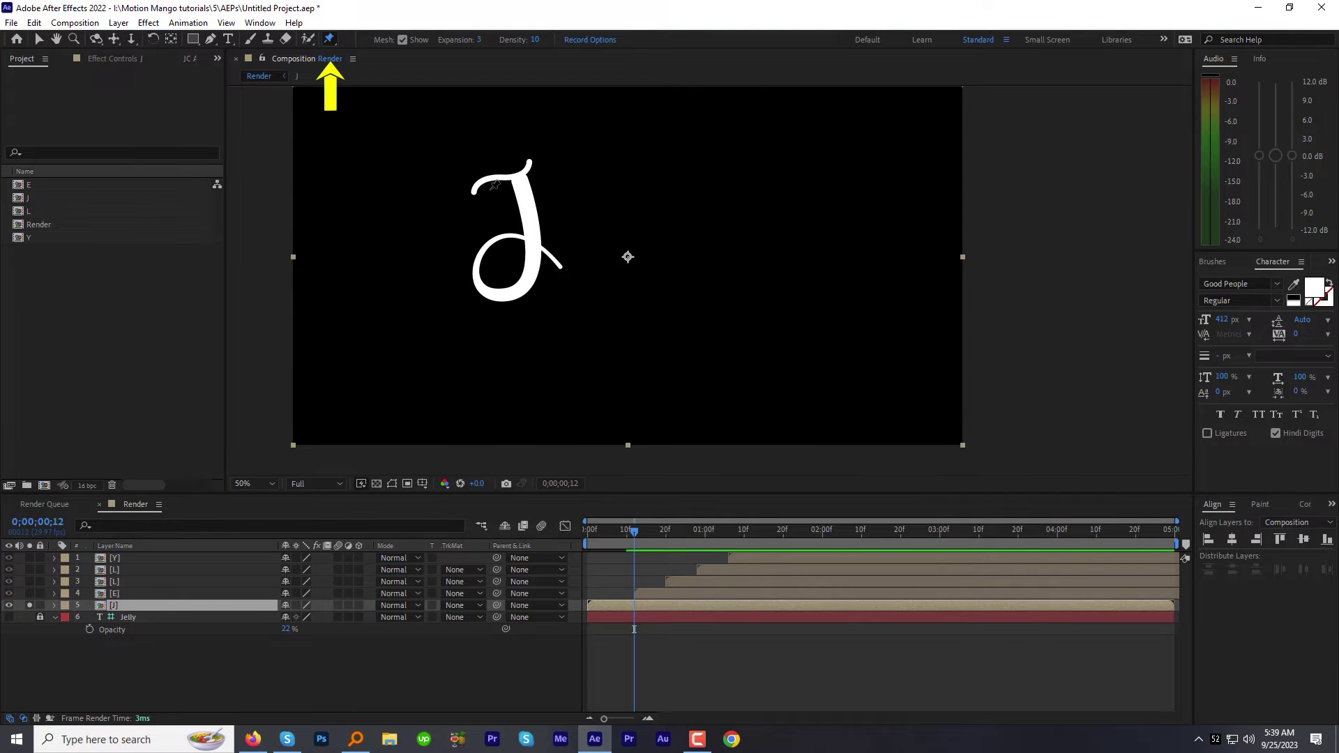
{"action": "scroll", "coordinate": [496, 189], "scroll_direction": "up", "scroll_amount": 2}
{"action": "left_click", "coordinate": [474, 193]}
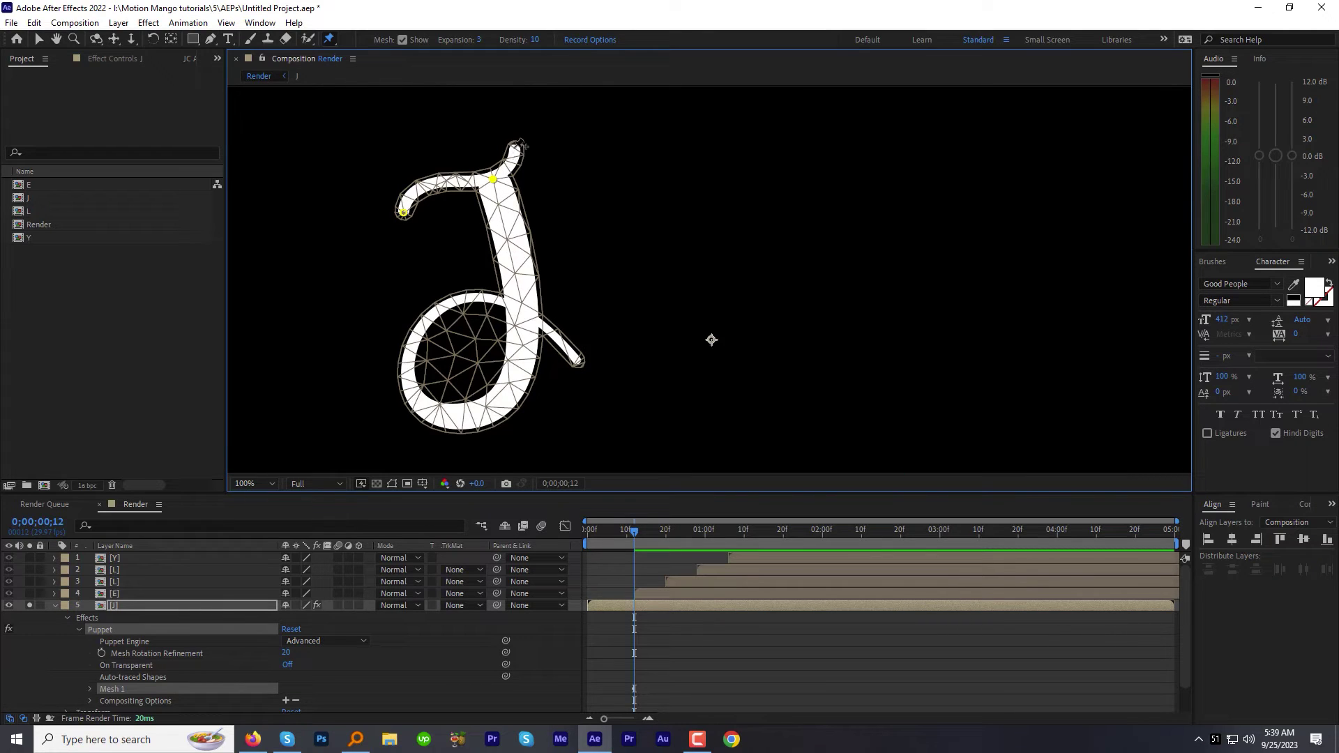
{"action": "left_click", "coordinate": [514, 148]}
- Add Puppet pins on the J's lower stem, the left side of its loop and the end of its tail
{"action": "left_click", "coordinate": [521, 359]}
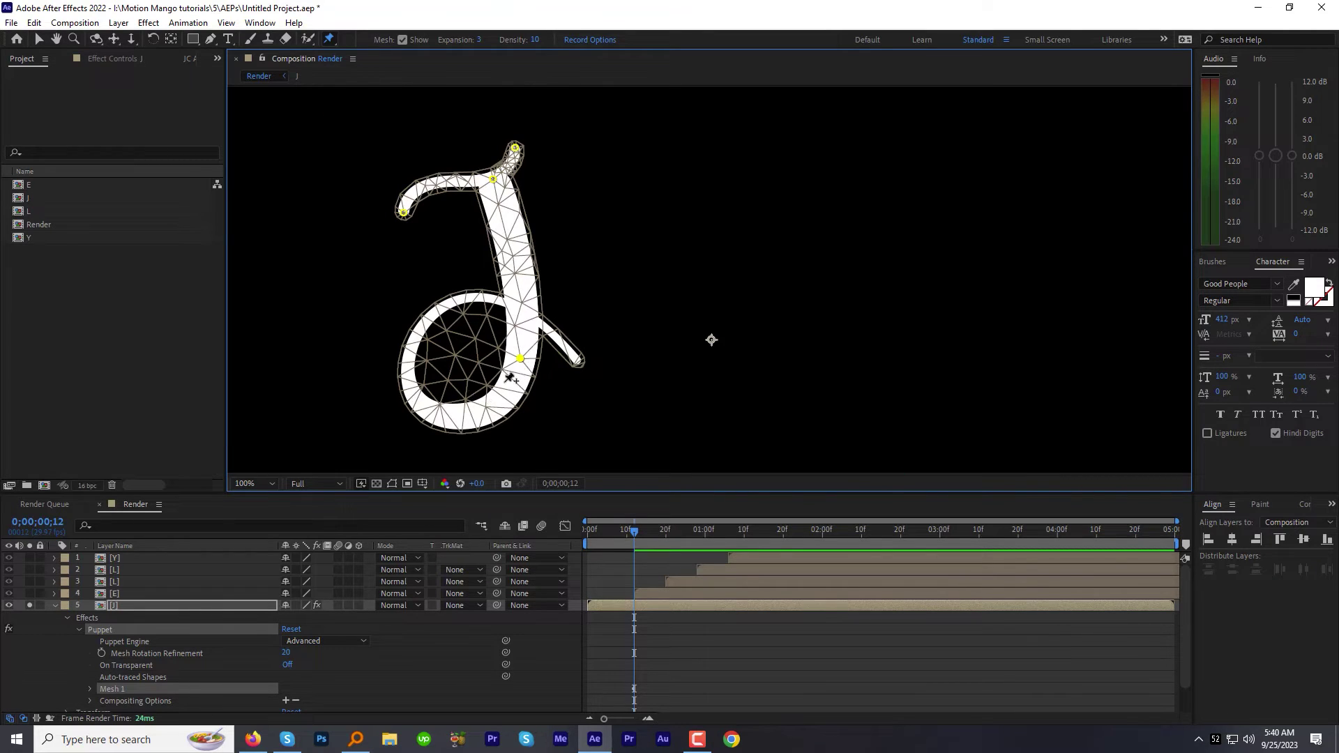
{"action": "left_click", "coordinate": [407, 369]}
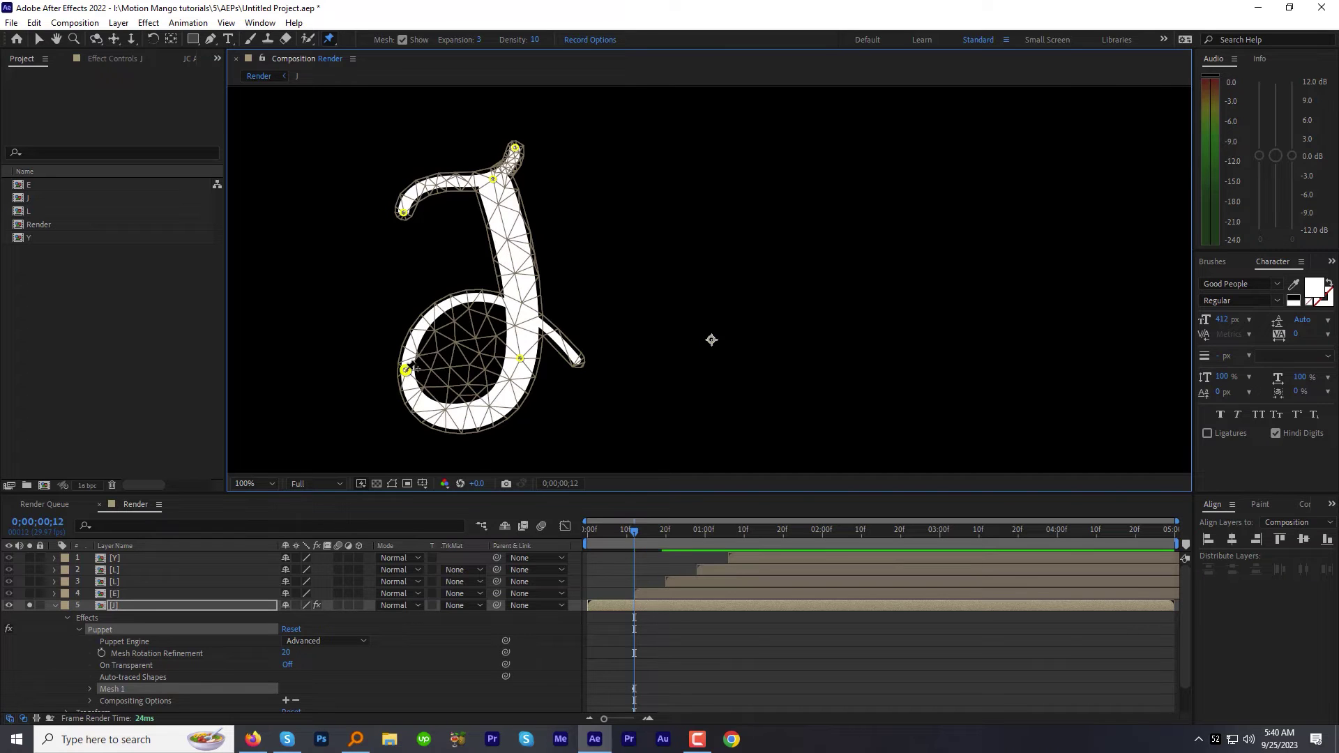
{"action": "left_click", "coordinate": [578, 361]}
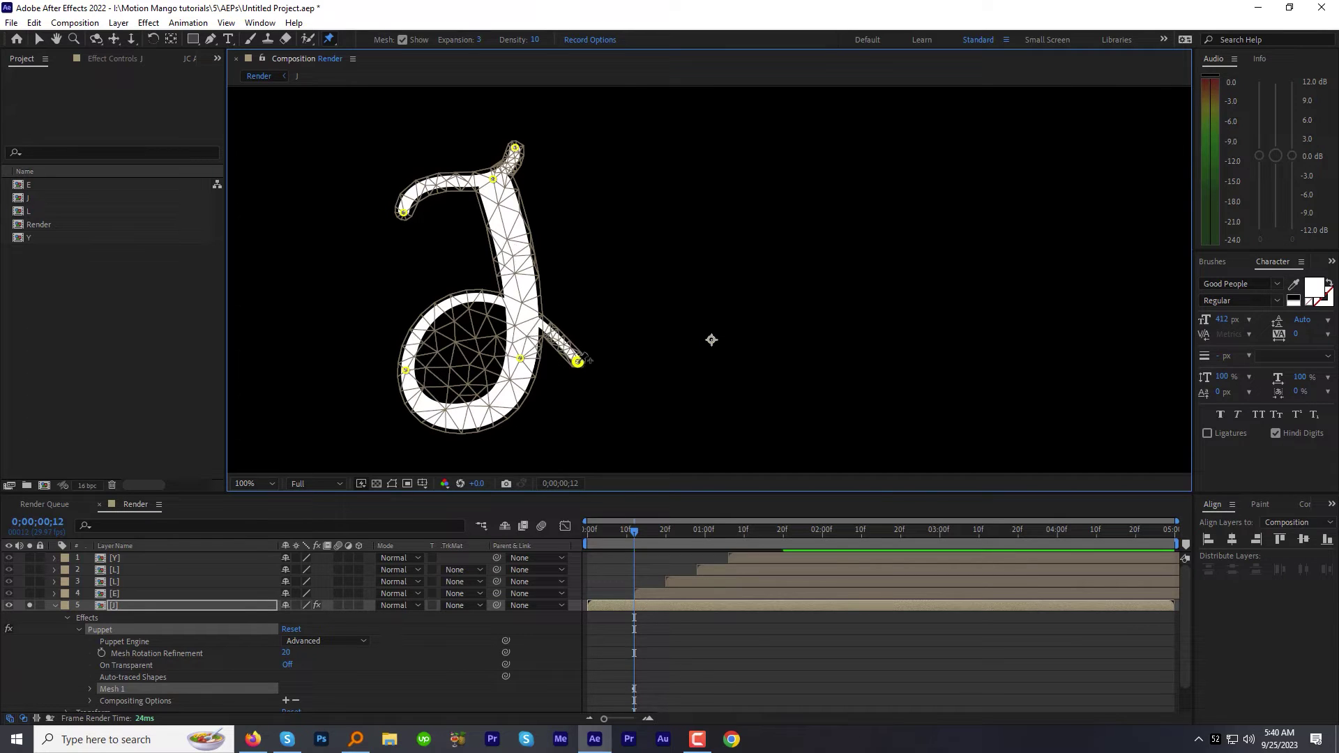
- Reveal the keyframed pin positions of the J composition and enlarge the timeline to show all six
{"action": "left_click", "coordinate": [642, 605]}
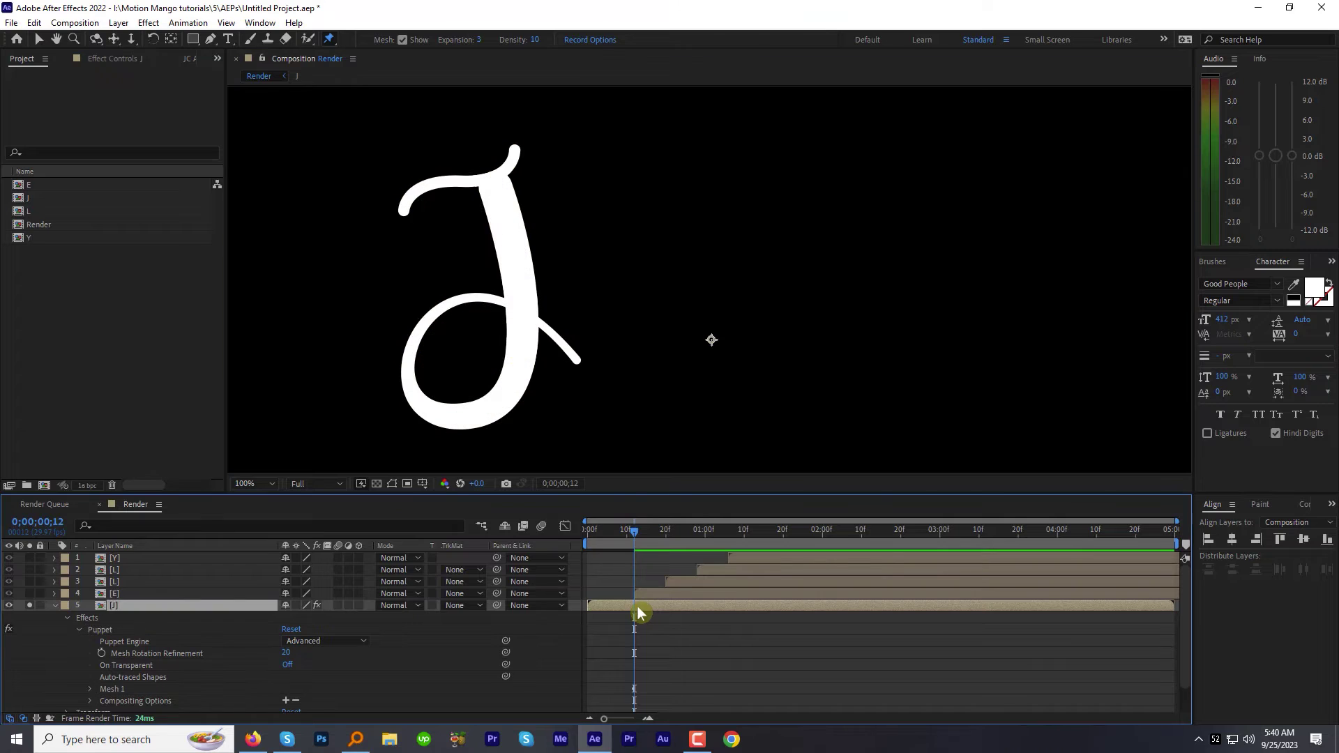
{"action": "key", "text": "u"}
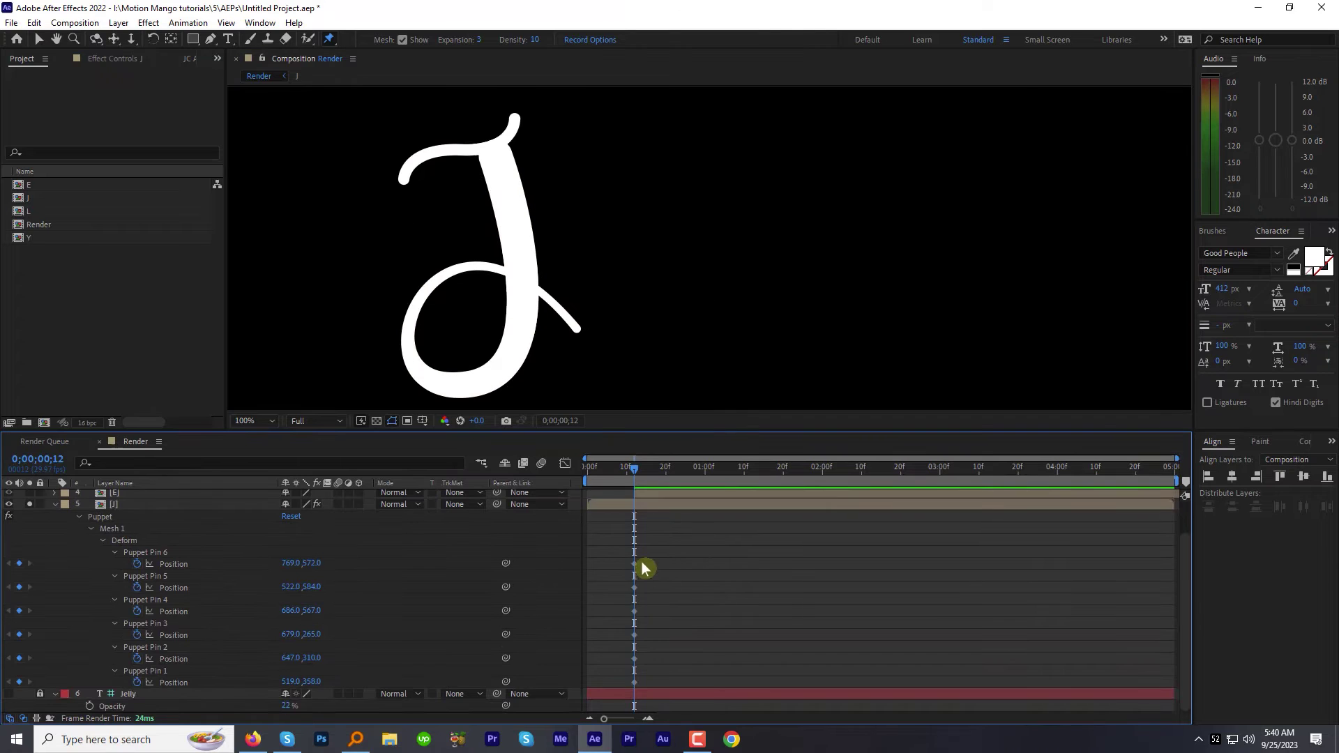
{"action": "left_click_drag", "start_coordinate": [642, 557], "coordinate": [618, 680]}
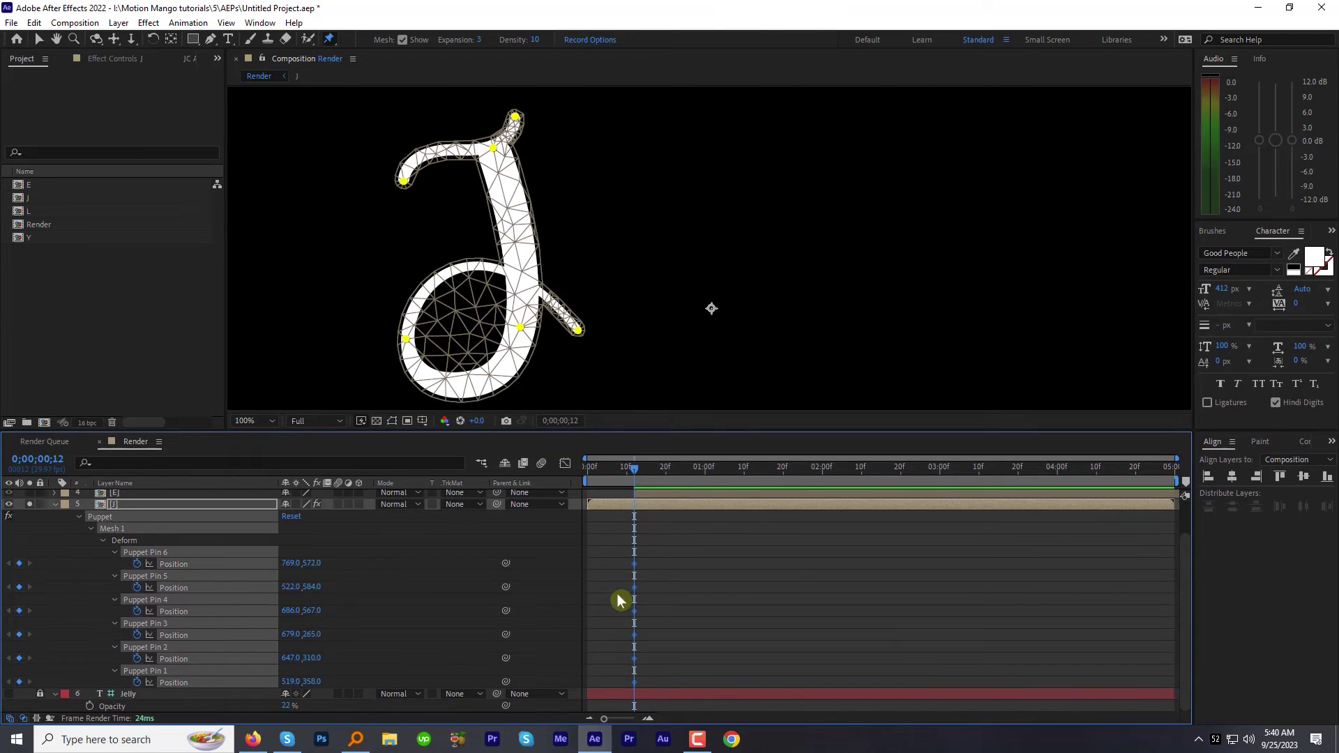
- At frame 8, move Puppet Pin 1 to about 527, 340, Pin 2 to about 648, 320 and Pin 3 to about 687, 273
{"action": "key", "text": "Page_Up"}
{"action": "key", "text": "Page_Up"}
{"action": "key", "text": "Page_Up"}
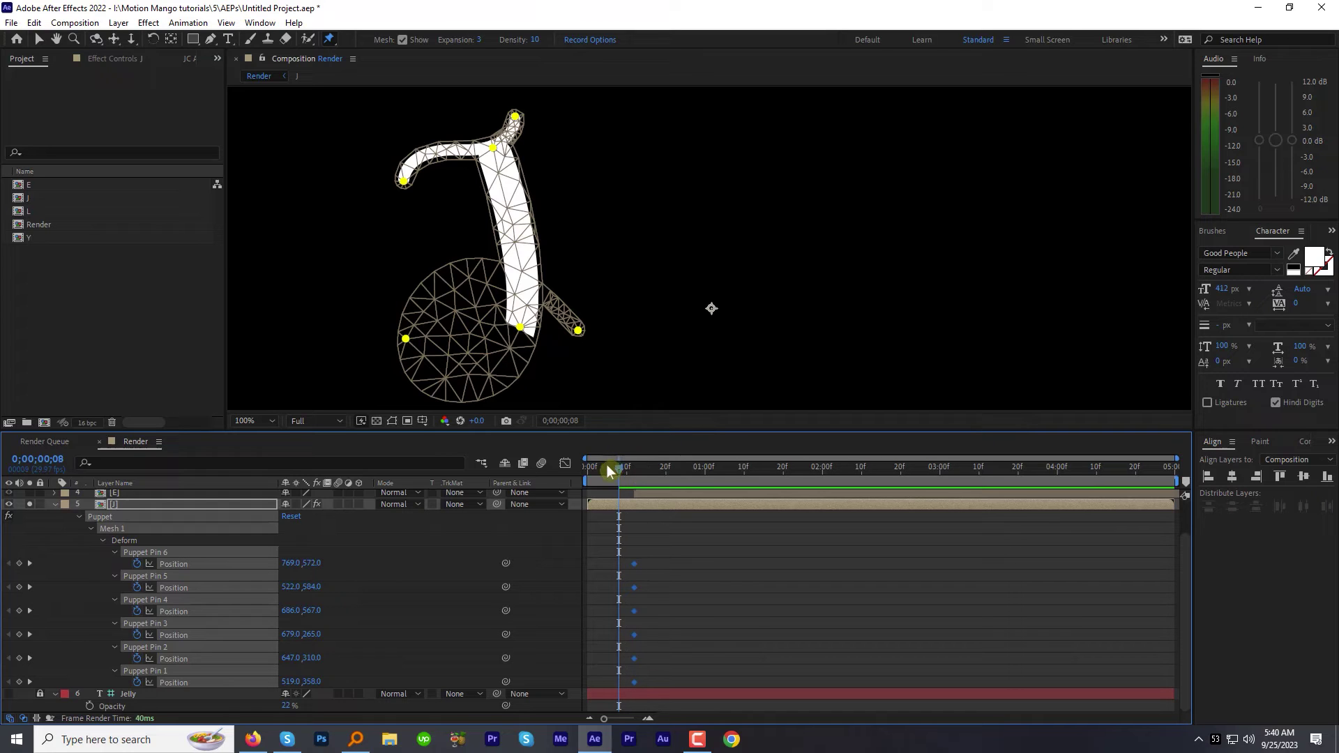
{"action": "left_click", "coordinate": [39, 39]}
{"action": "left_click", "coordinate": [397, 170]}
{"action": "left_click_drag", "start_coordinate": [406, 185], "coordinate": [411, 172]}
{"action": "left_click_drag", "start_coordinate": [494, 150], "coordinate": [522, 124]}
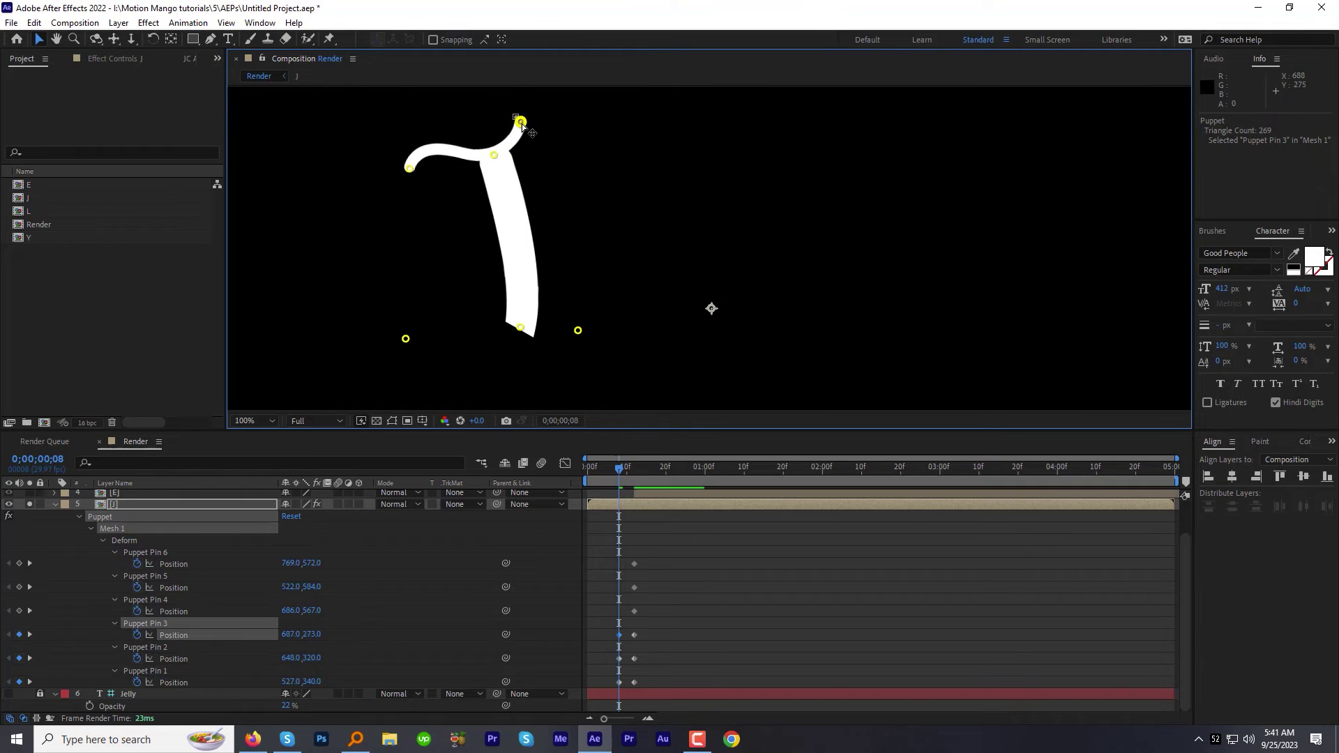
- Move Puppet Pin 4 to about 680, 578, Pin 5 to about 537, 570 and Pin 6 to about 759, 561 at frame 8
{"action": "left_click_drag", "start_coordinate": [520, 327], "coordinate": [516, 335]}
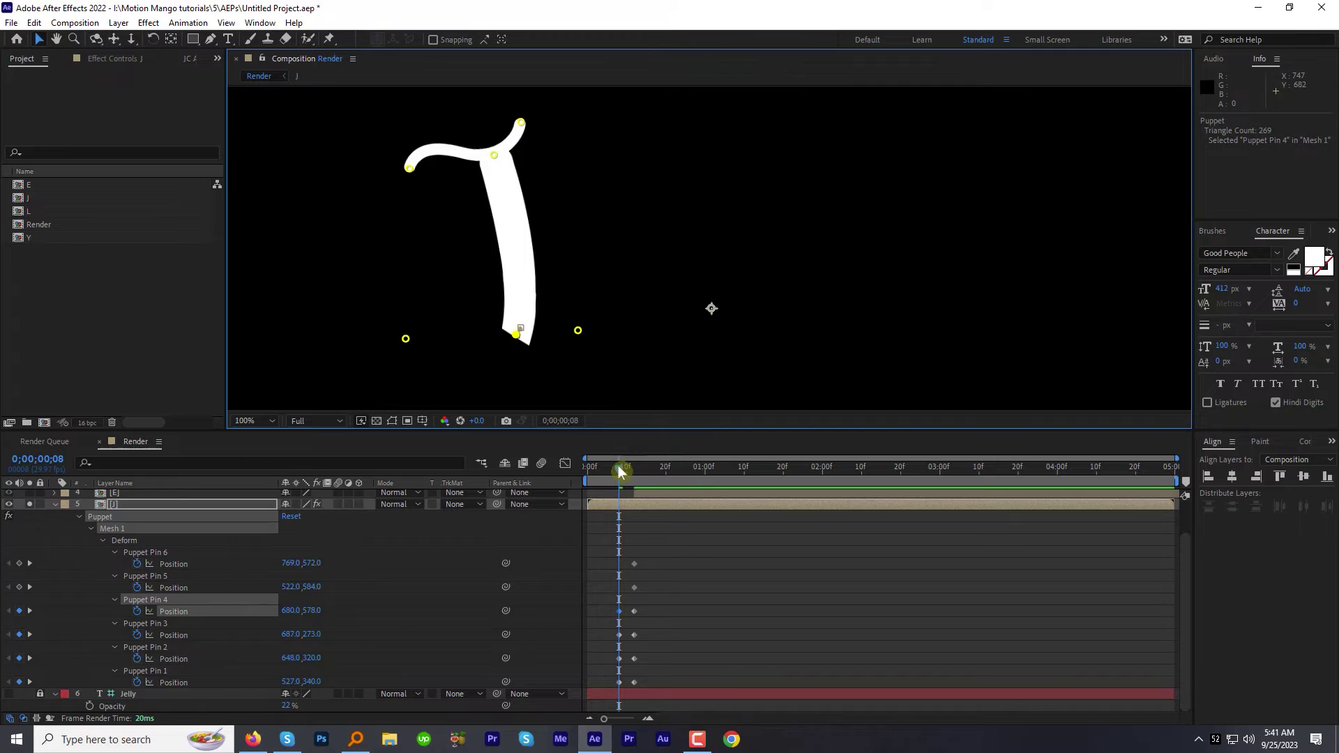
{"action": "left_click_drag", "start_coordinate": [621, 472], "coordinate": [621, 472]}
{"action": "left_click_drag", "start_coordinate": [407, 339], "coordinate": [411, 334]}
- Scrub and preview the J's pin deformation, and return the time to frame 8
{"action": "left_click_drag", "start_coordinate": [621, 473], "coordinate": [635, 479]}
{"action": "key", "text": "space"}
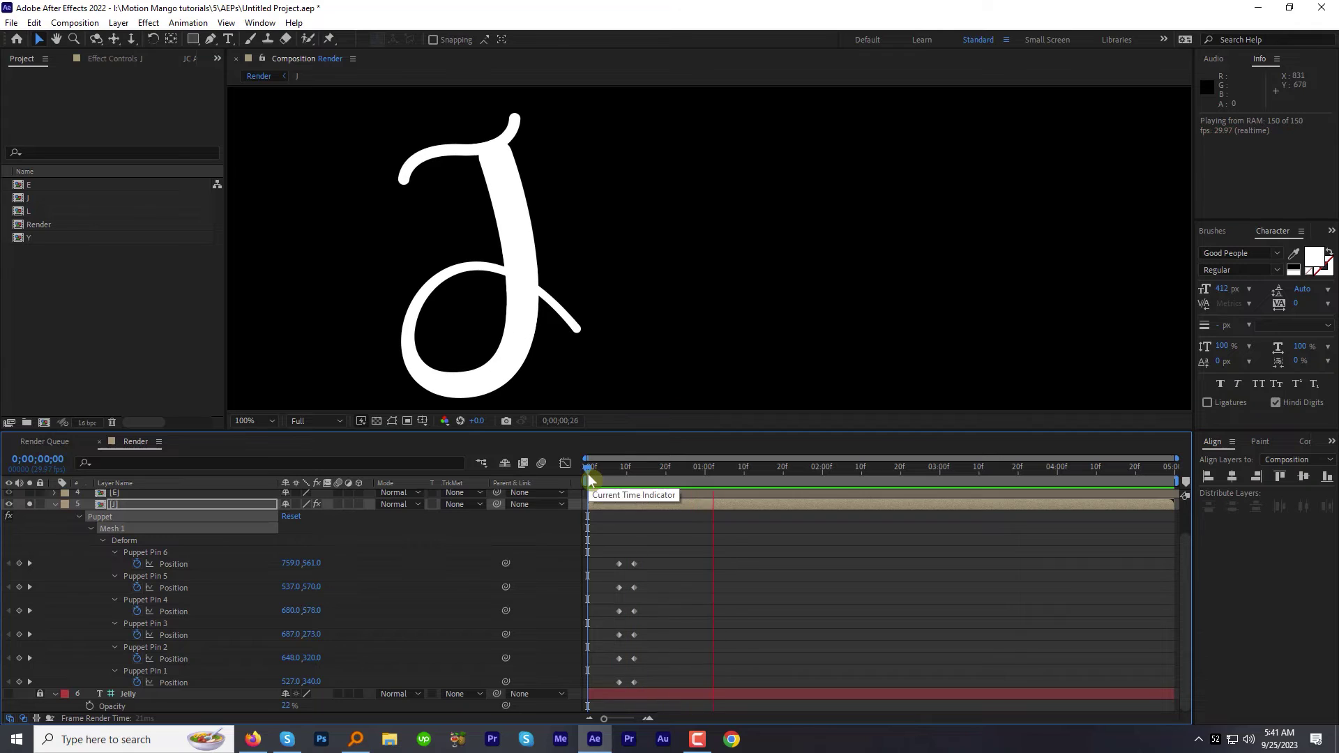
{"action": "key", "text": "space"}
{"action": "left_click", "coordinate": [621, 470]}
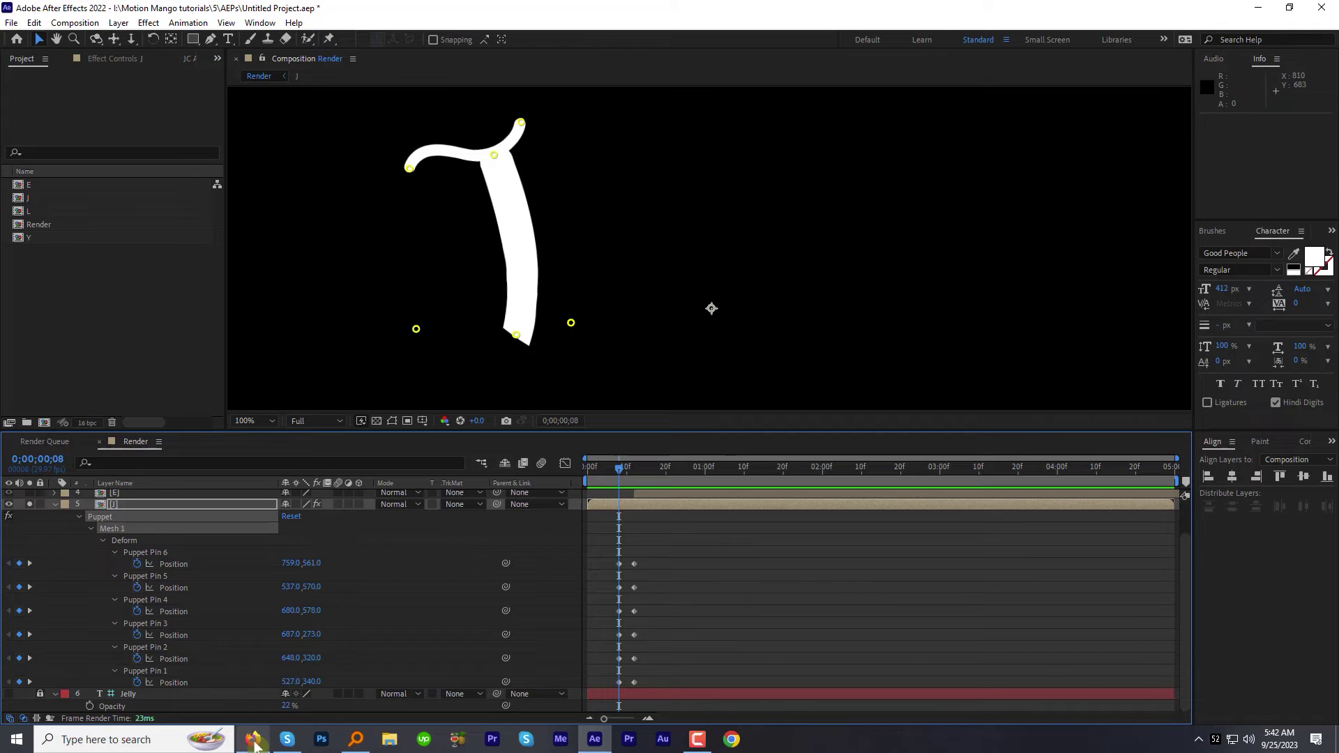
- Switch to Firefox, copy the complete Intertial Bounce v1.2 expression from the Top Five AE Expressions page, and return to After Effects
{"action": "left_click", "coordinate": [255, 745]}
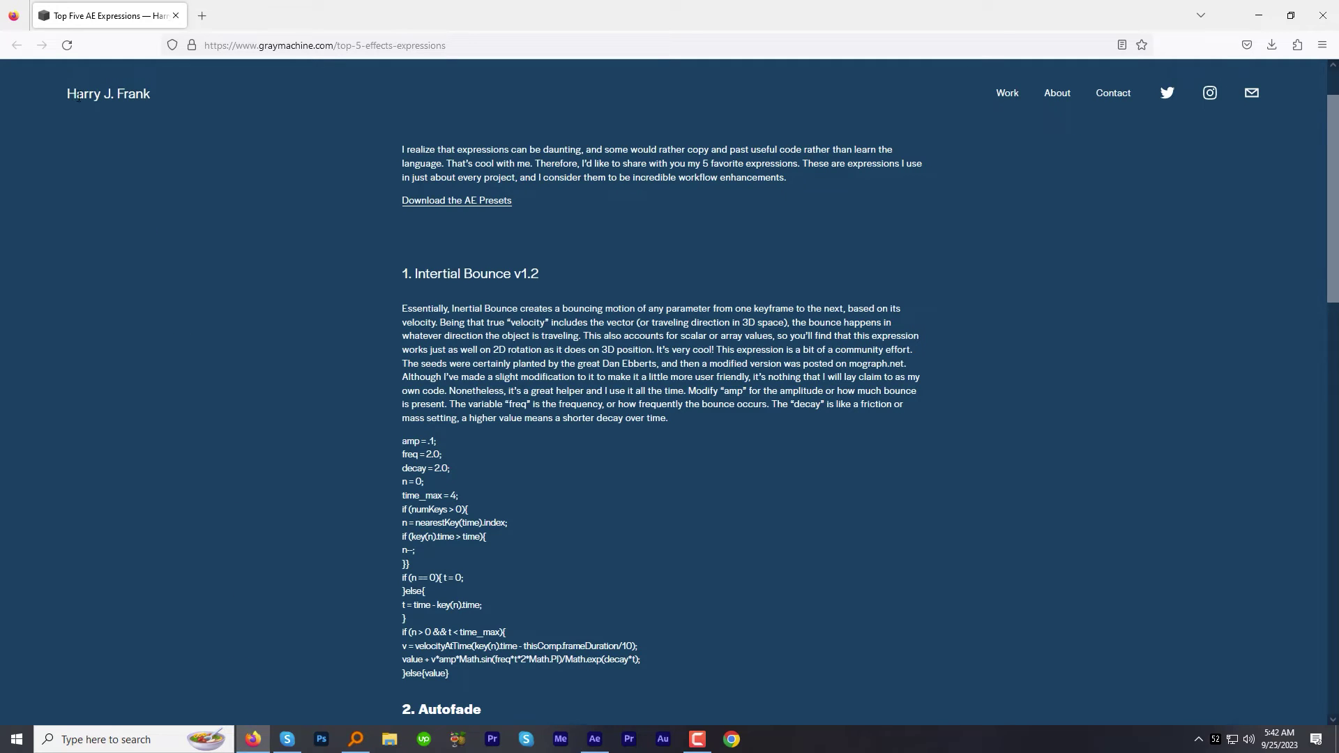
{"action": "left_click", "coordinate": [125, 126]}
{"action": "left_click_drag", "start_coordinate": [404, 440], "coordinate": [470, 675]}
{"action": "key", "text": "alt+Tab"}
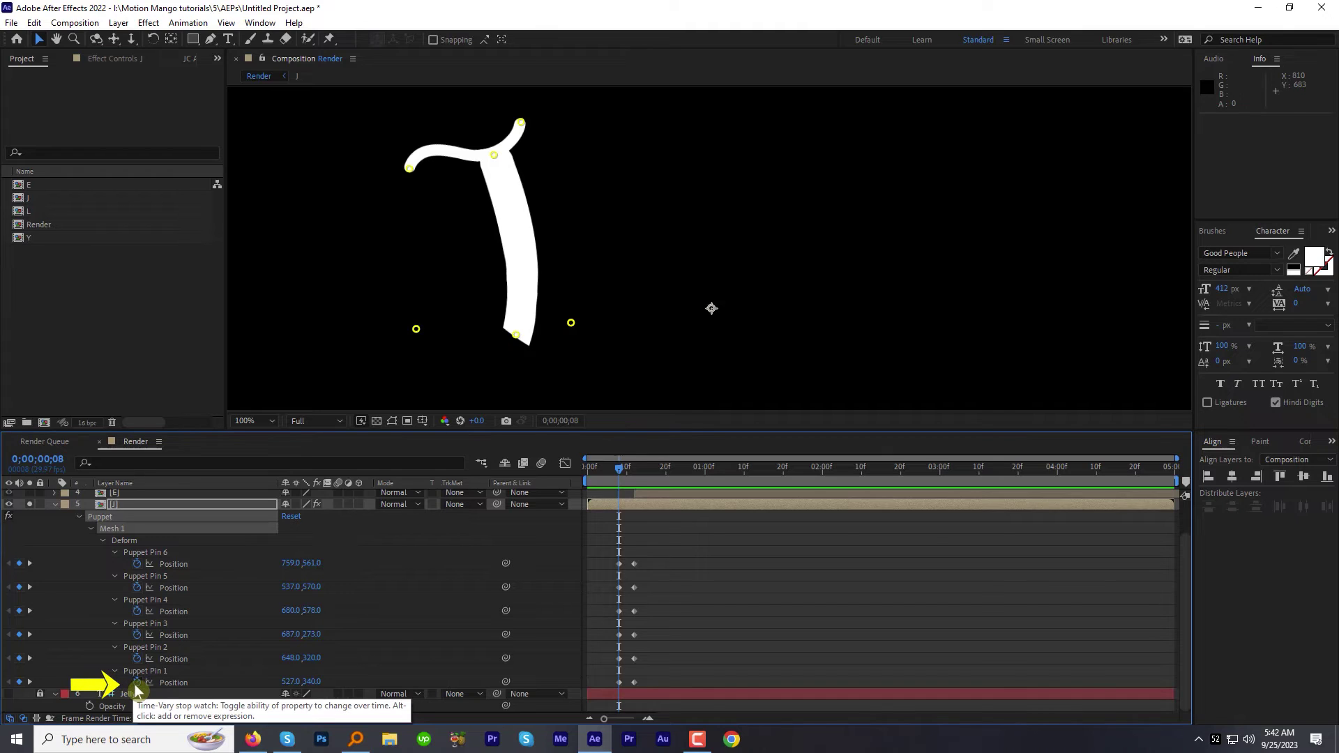
- Apply the copied inertial bounce expression to the Position of Puppet Pins 1, 2 and 3 on the J layer
{"action": "left_click", "coordinate": [137, 684], "text": "alt"}
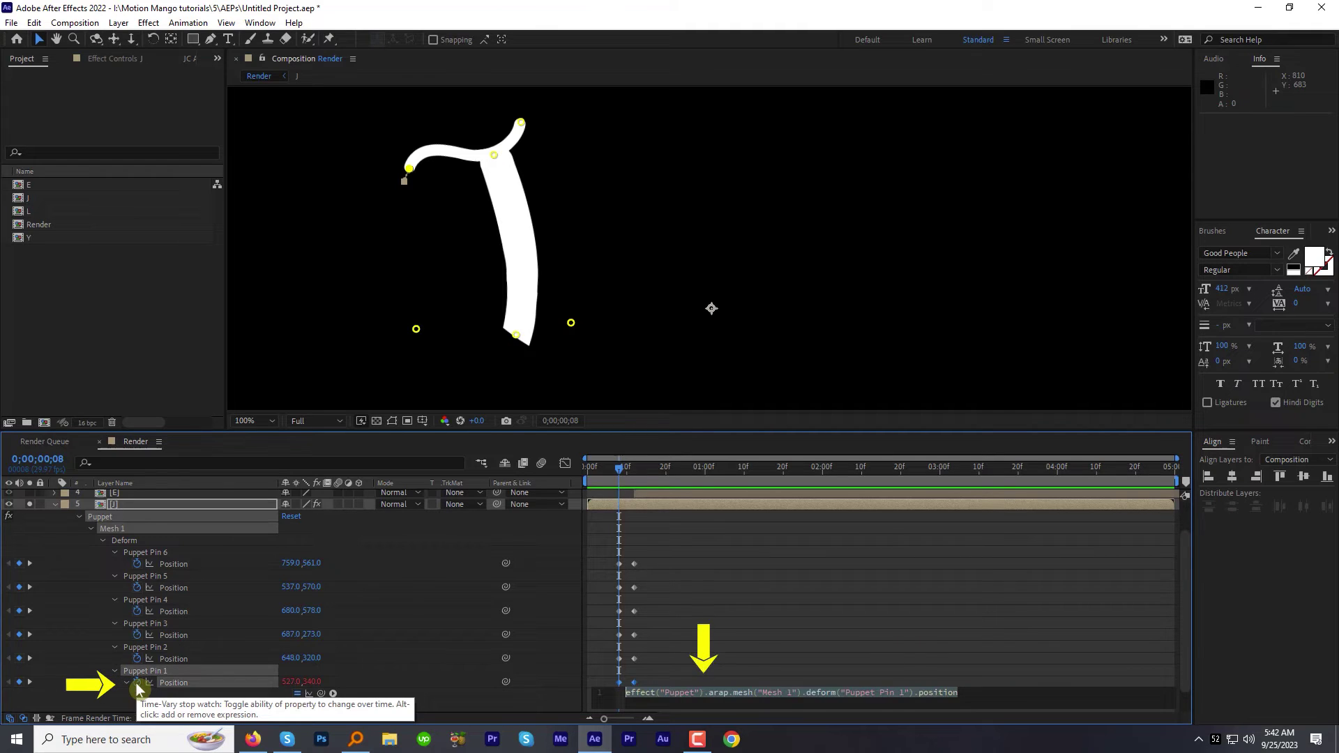
{"action": "key", "text": "ctrl+v"}
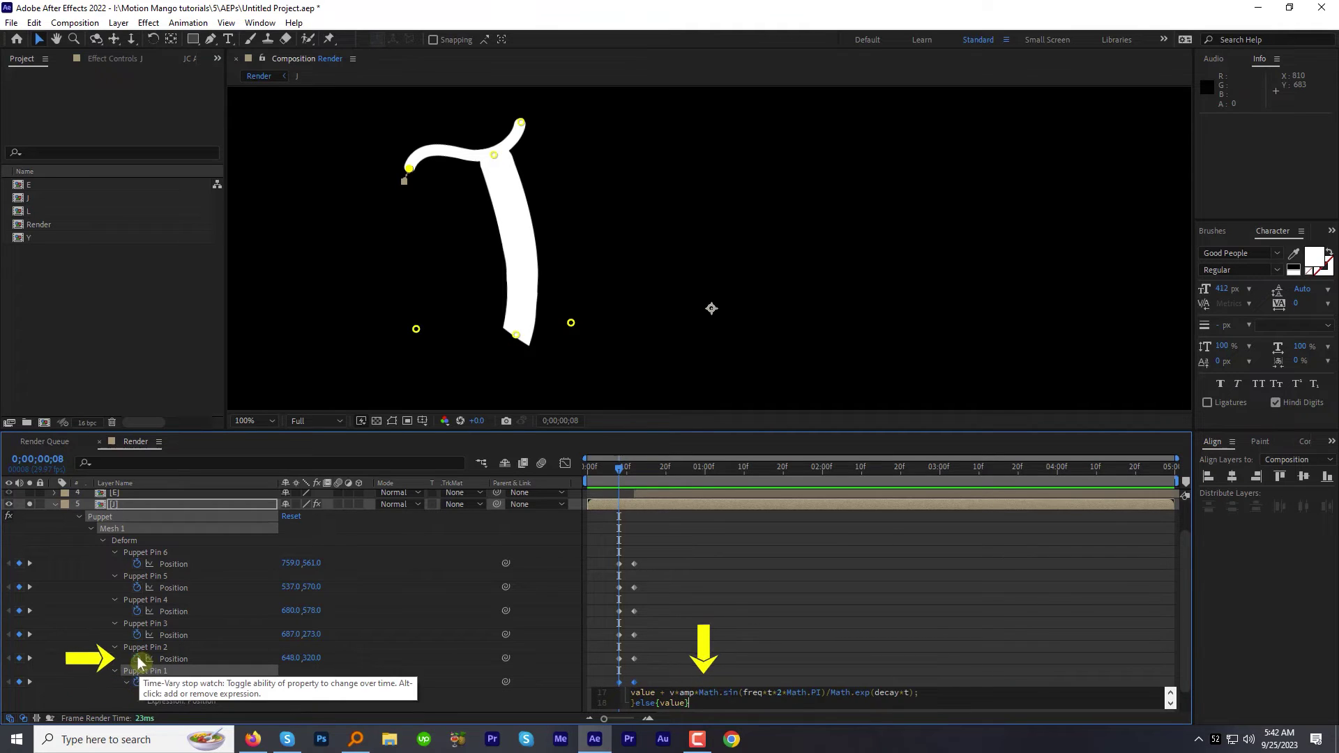
{"action": "left_click", "coordinate": [138, 660], "text": "alt"}
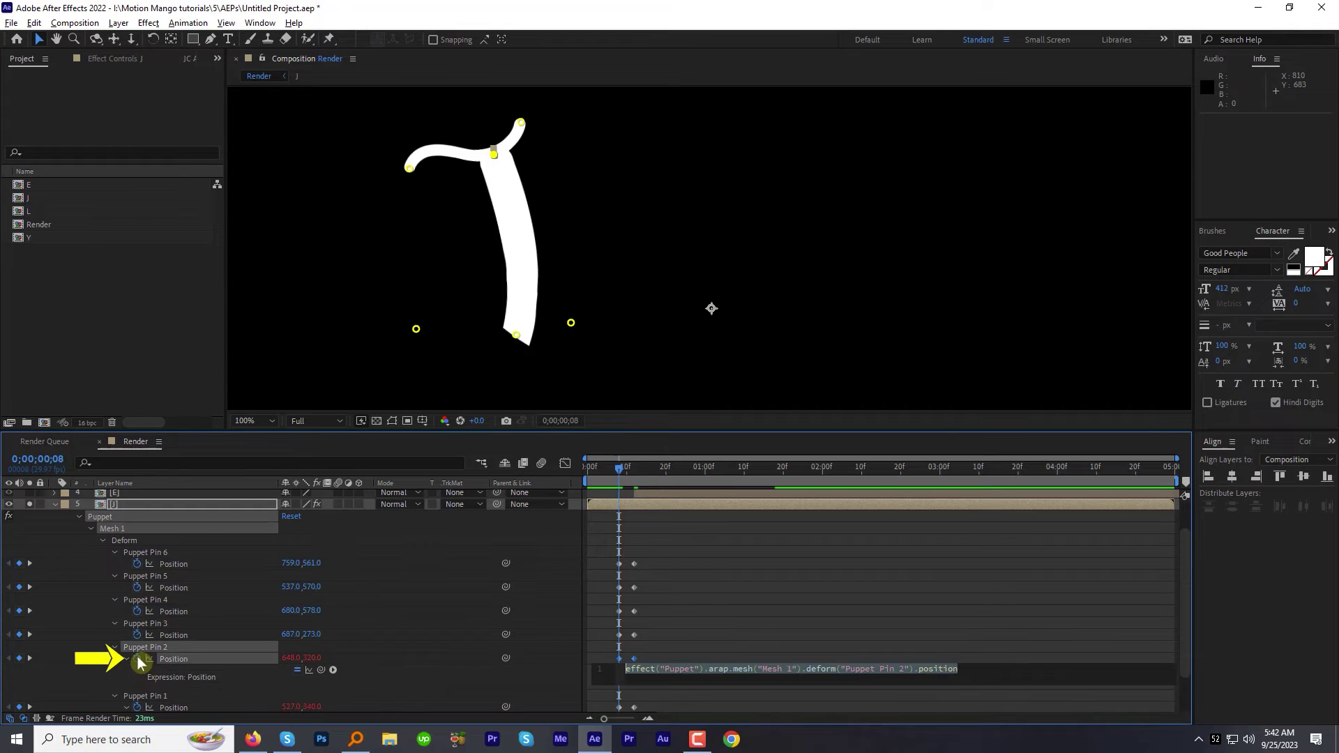
{"action": "key", "text": "ctrl+v"}
{"action": "left_click", "coordinate": [138, 636], "text": "alt"}
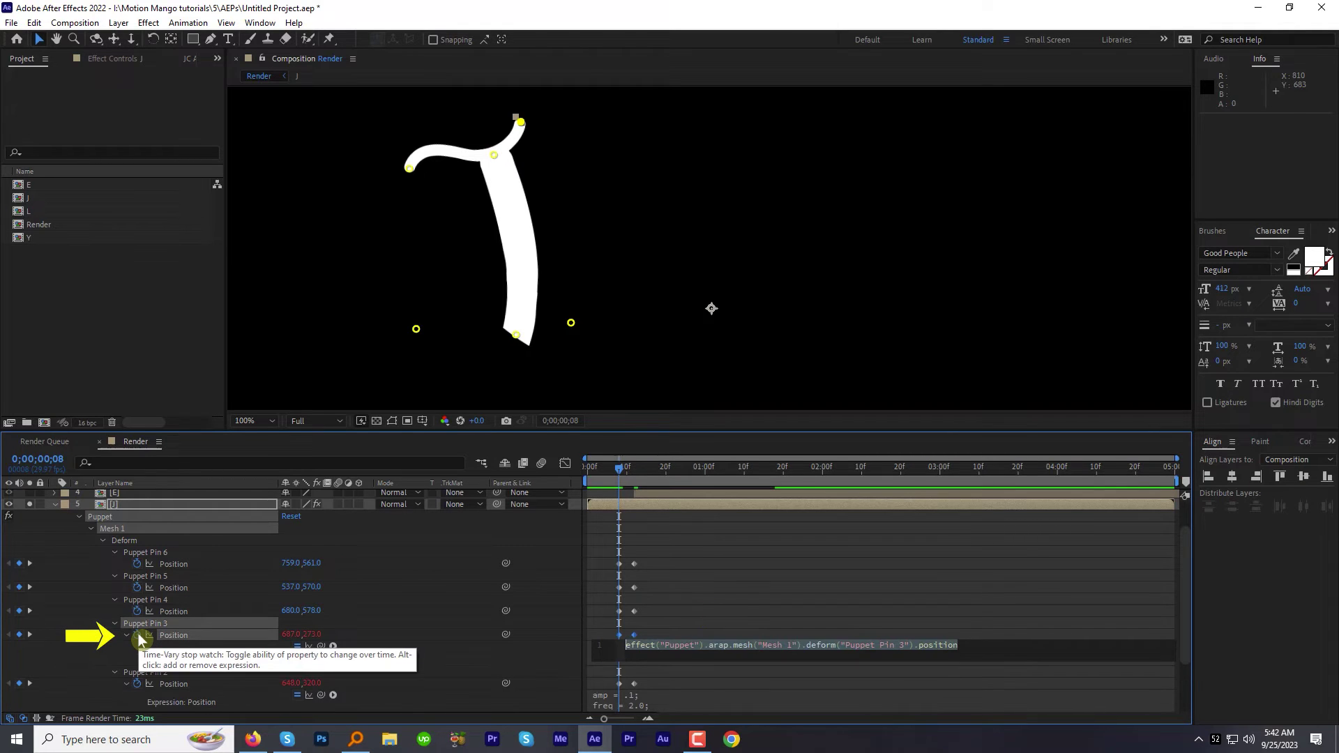
{"action": "key", "text": "ctrl+v"}
- Apply the same bounce expression to the Position of the J's Puppet Pins 4, 5 and 6, and preview the wobble
{"action": "left_click", "coordinate": [138, 612], "text": "alt"}
{"action": "key", "text": "ctrl+v"}
{"action": "left_click", "coordinate": [138, 589], "text": "alt"}
{"action": "key", "text": "ctrl+v"}
{"action": "left_click", "coordinate": [137, 564], "text": "alt"}
{"action": "key", "text": "ctrl+v"}
{"action": "key", "text": "space"}
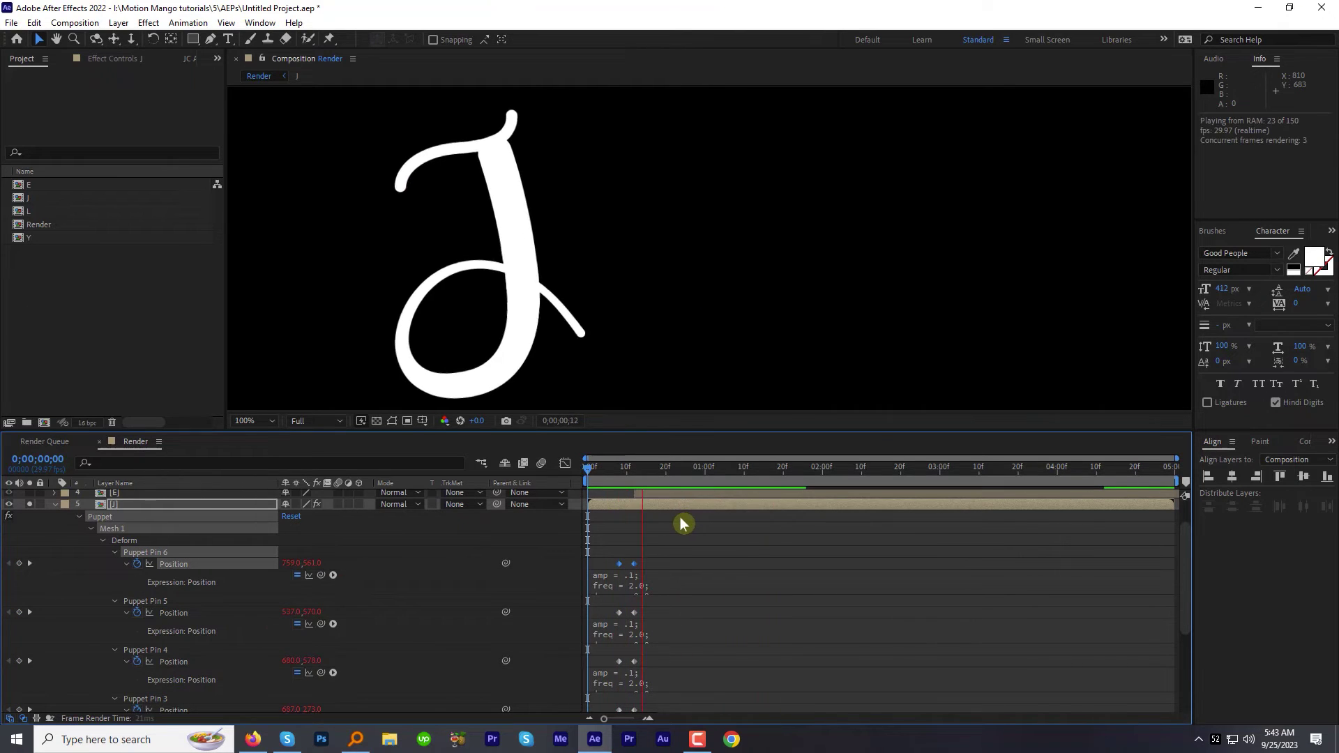
{"action": "key", "text": "space"}
- Collapse the J's properties, solo the E layer and place four puppet pins along the letter at frame 20
{"action": "key", "text": "u"}
{"action": "left_click", "coordinate": [29, 532]}
{"action": "left_click", "coordinate": [116, 533]}
{"action": "left_click", "coordinate": [608, 214]}
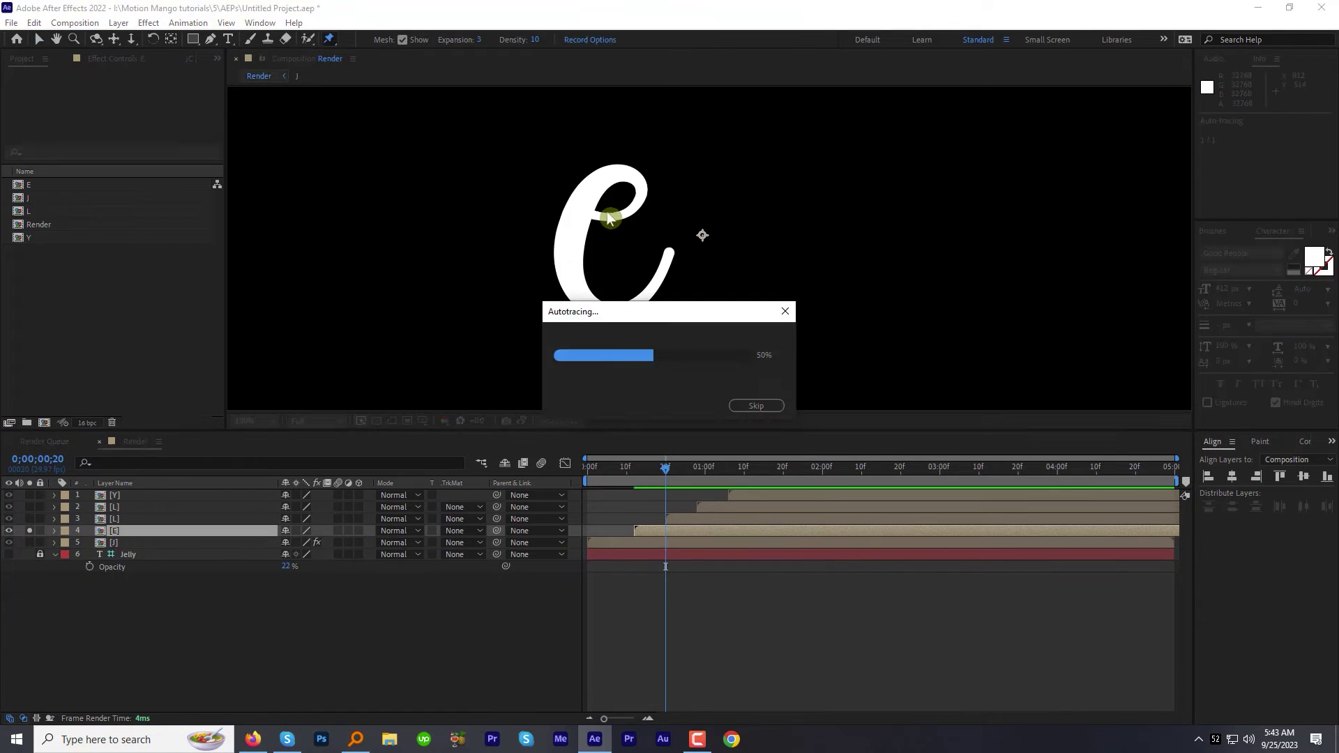
{"action": "left_click", "coordinate": [638, 183]}
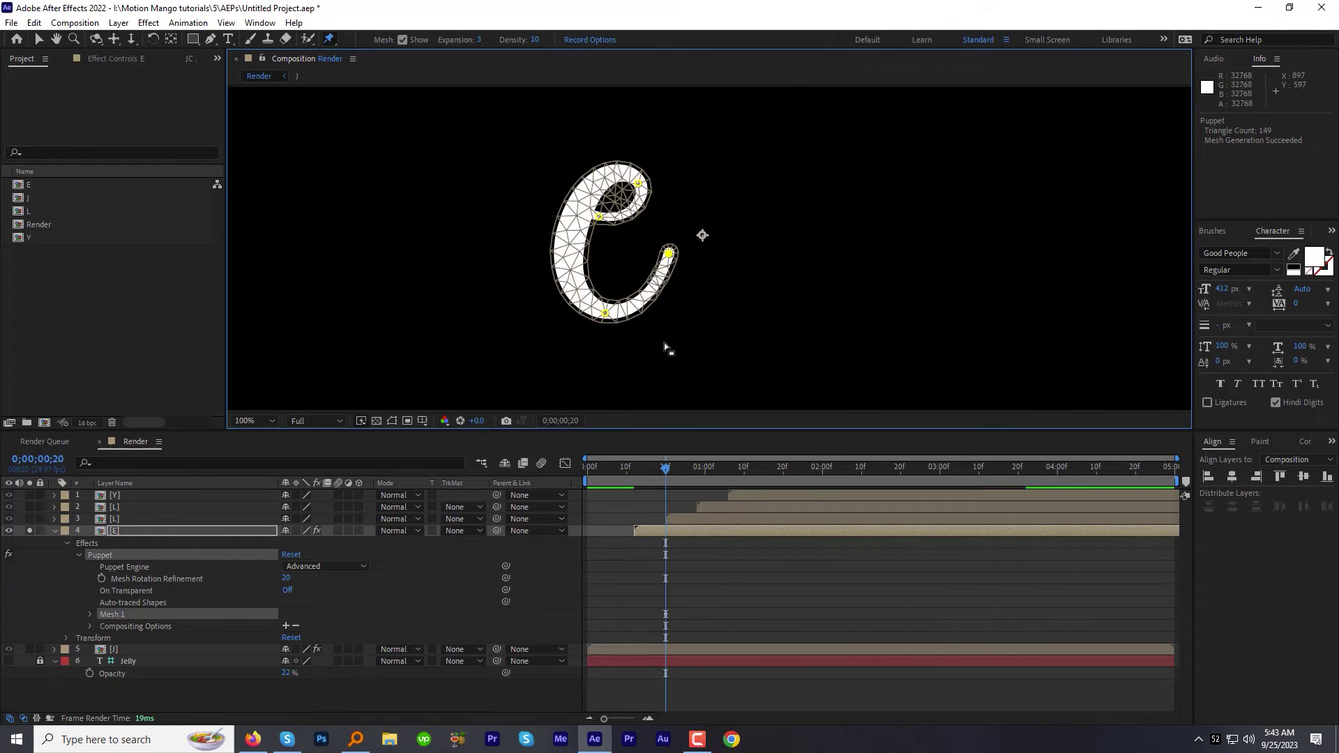
- At frame 16, move the E's Puppet Pin 2 to about 874, 453, Pin 3 to about 822, 669 and Pin 4 to about 926, 549
{"action": "key", "text": "Page_Up"}
{"action": "key", "text": "Page_Up"}
{"action": "key", "text": "Page_Up"}
{"action": "key", "text": "Page_Up"}
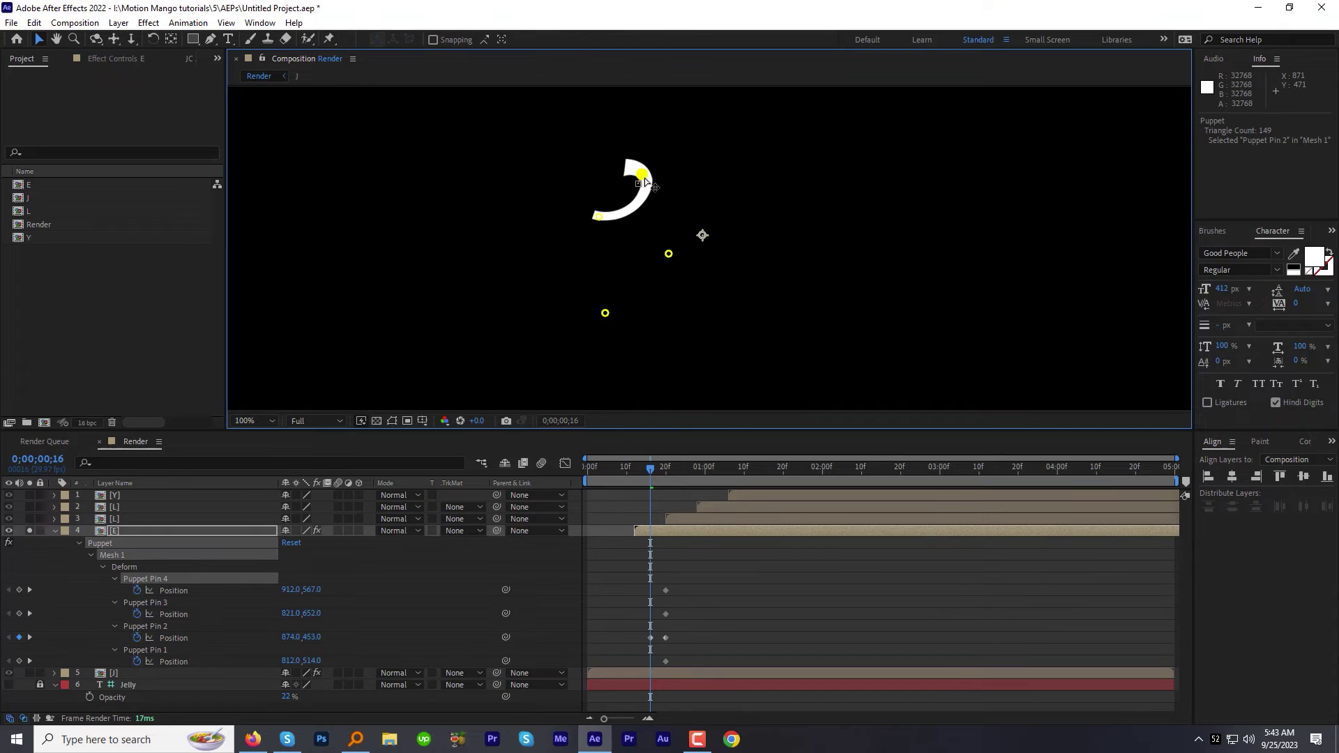
{"action": "left_click_drag", "start_coordinate": [645, 178], "coordinate": [645, 177]}
{"action": "left_click_drag", "start_coordinate": [605, 314], "coordinate": [607, 325]}
{"action": "left_click_drag", "start_coordinate": [669, 254], "coordinate": [680, 242]}
{"action": "mouse_move", "coordinate": [651, 469]}
{"action": "left_mouse_down"}
{"action": "mouse_move", "coordinate": [683, 468]}
{"action": "mouse_move", "coordinate": [650, 466]}
{"action": "left_mouse_up"}
- Apply the inertial bounce expression to the Position of Puppet Pins 2, 3 and 4 on the E layer
{"action": "left_click", "coordinate": [137, 638], "text": "alt"}
{"action": "key", "text": "ctrl+v"}
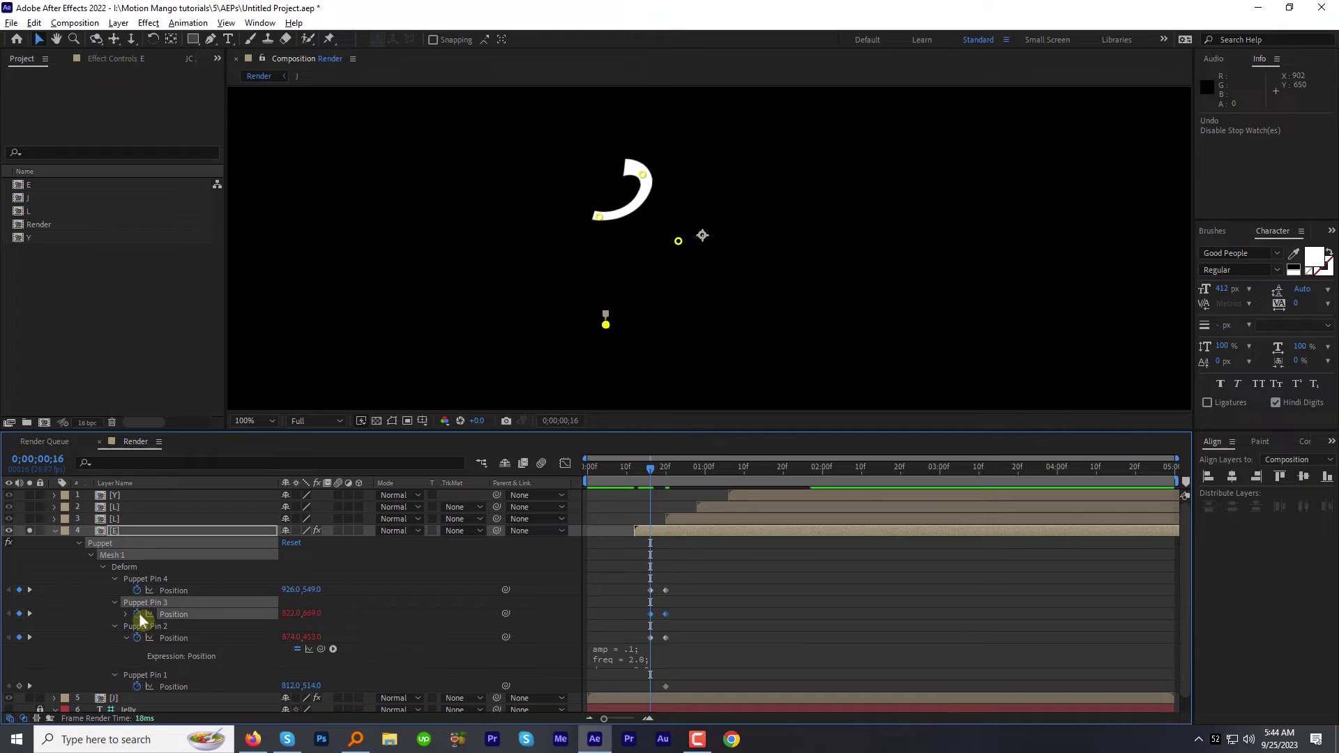
{"action": "left_click", "coordinate": [137, 614], "text": "alt"}
{"action": "key", "text": "ctrl+v"}
{"action": "left_click", "coordinate": [137, 590], "text": "alt"}
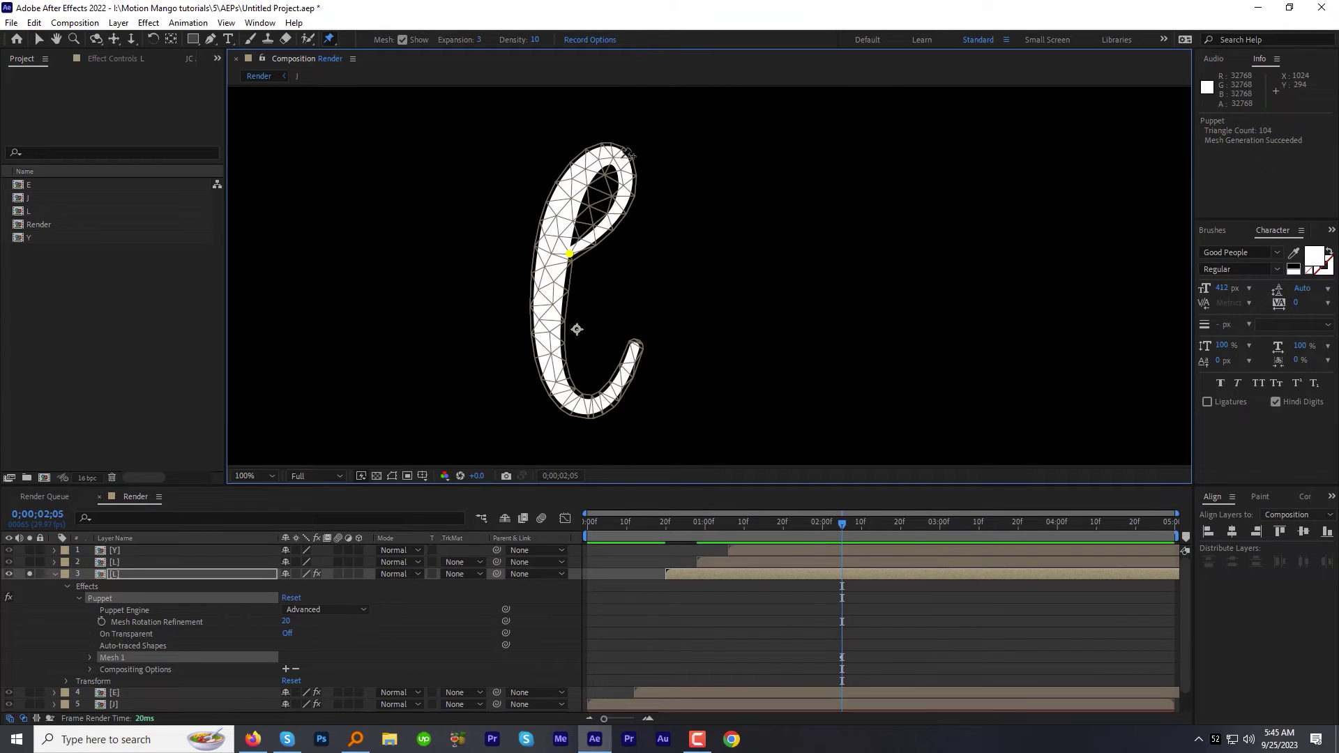
- Add a puppet pin at the top of the first L's loop, and solo the second L layer alongside the first
{"action": "left_click", "coordinate": [620, 157]}
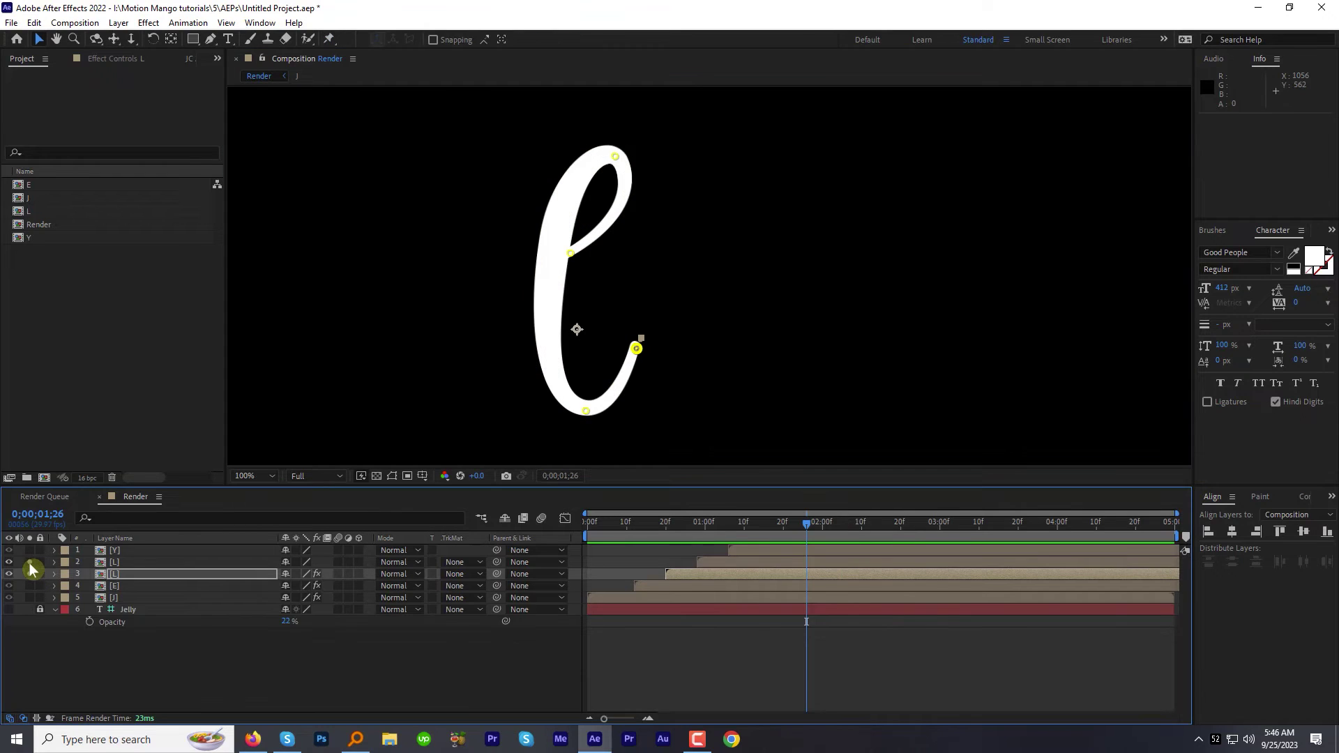
{"action": "left_click_drag", "start_coordinate": [32, 569], "coordinate": [31, 562]}
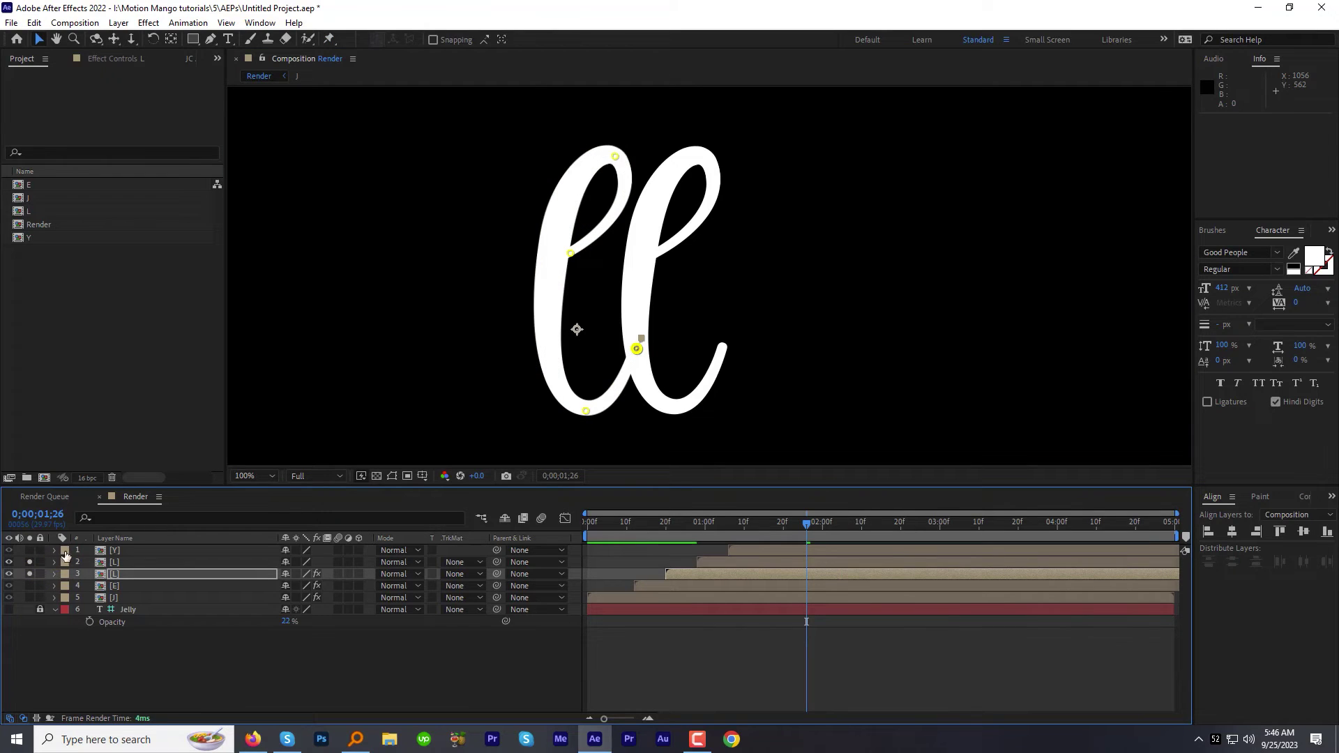
{"action": "left_click", "coordinate": [119, 575]}
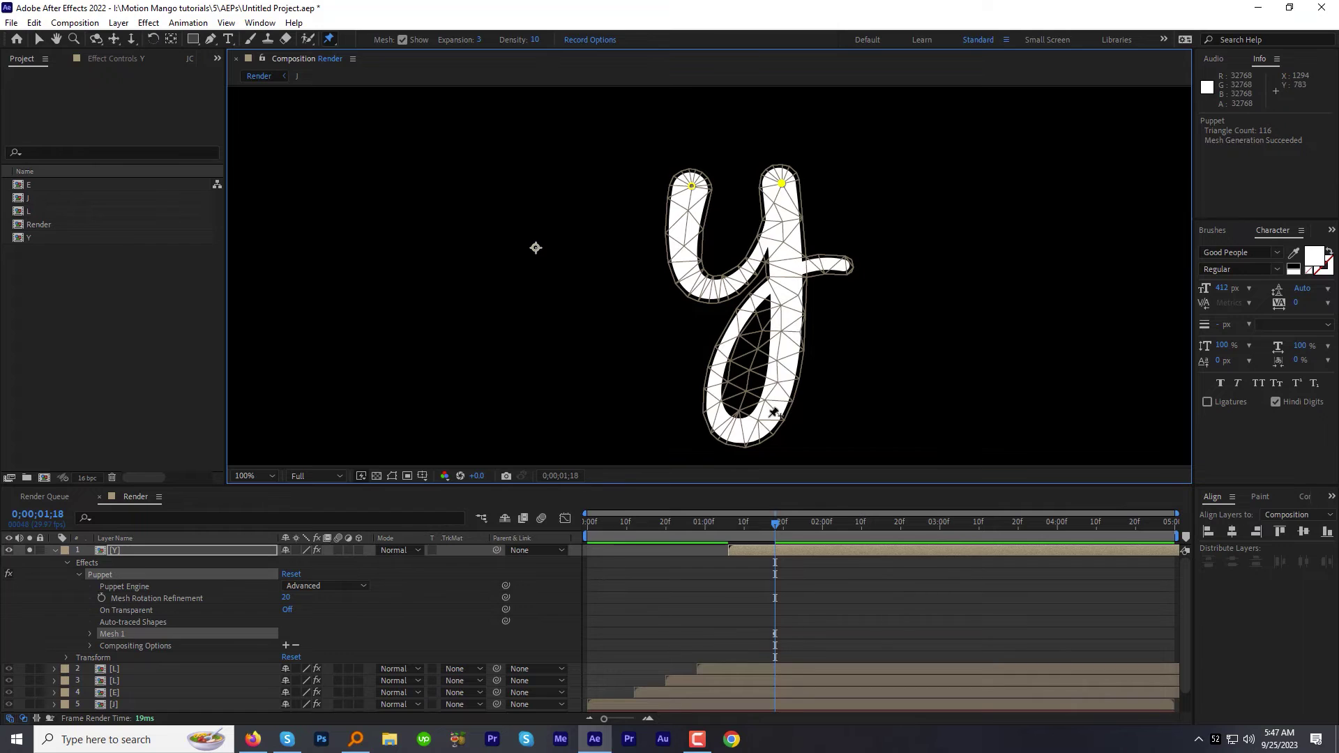
- Place a puppet pin at the bottom of the Y's tail, shift it slightly left at an earlier frame, and preview the whole word
{"action": "left_click", "coordinate": [754, 436]}
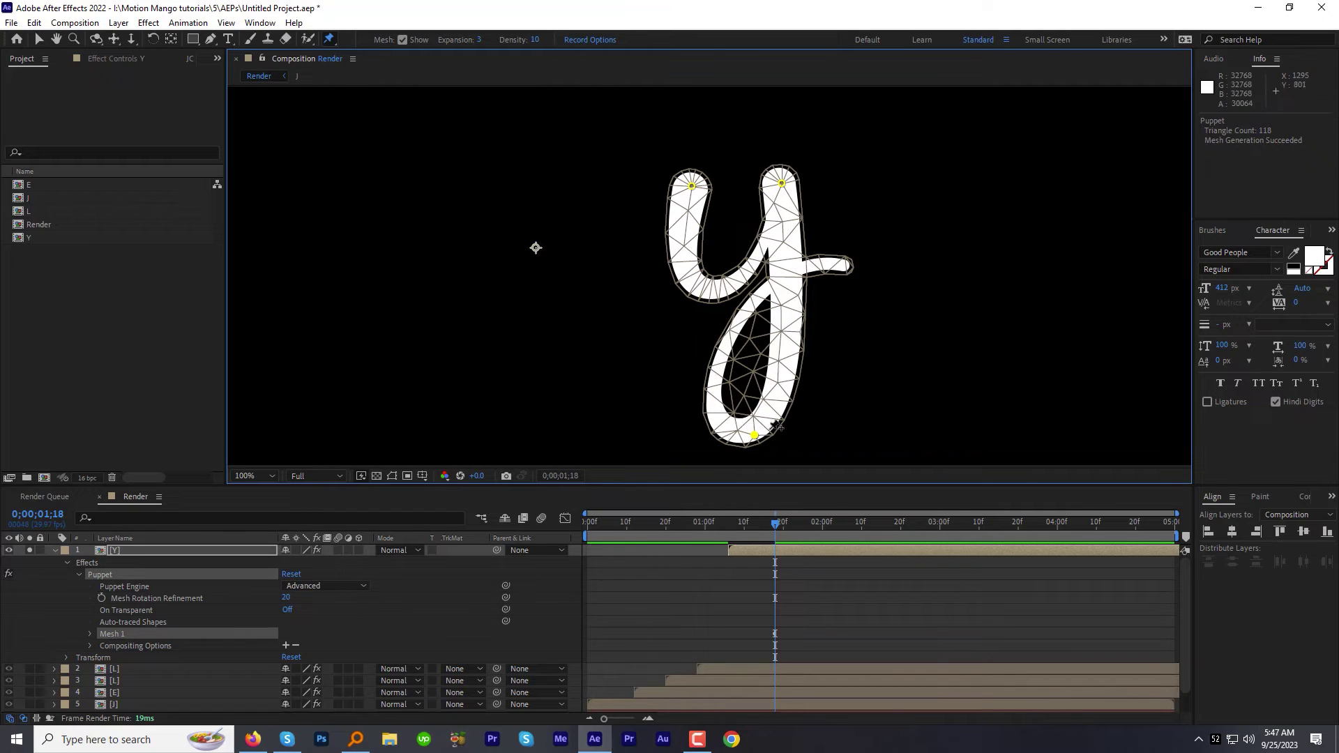
{"action": "key", "text": "ctrl+z"}
{"action": "left_click", "coordinate": [744, 432]}
{"action": "left_click_drag", "start_coordinate": [744, 431], "coordinate": [726, 429]}
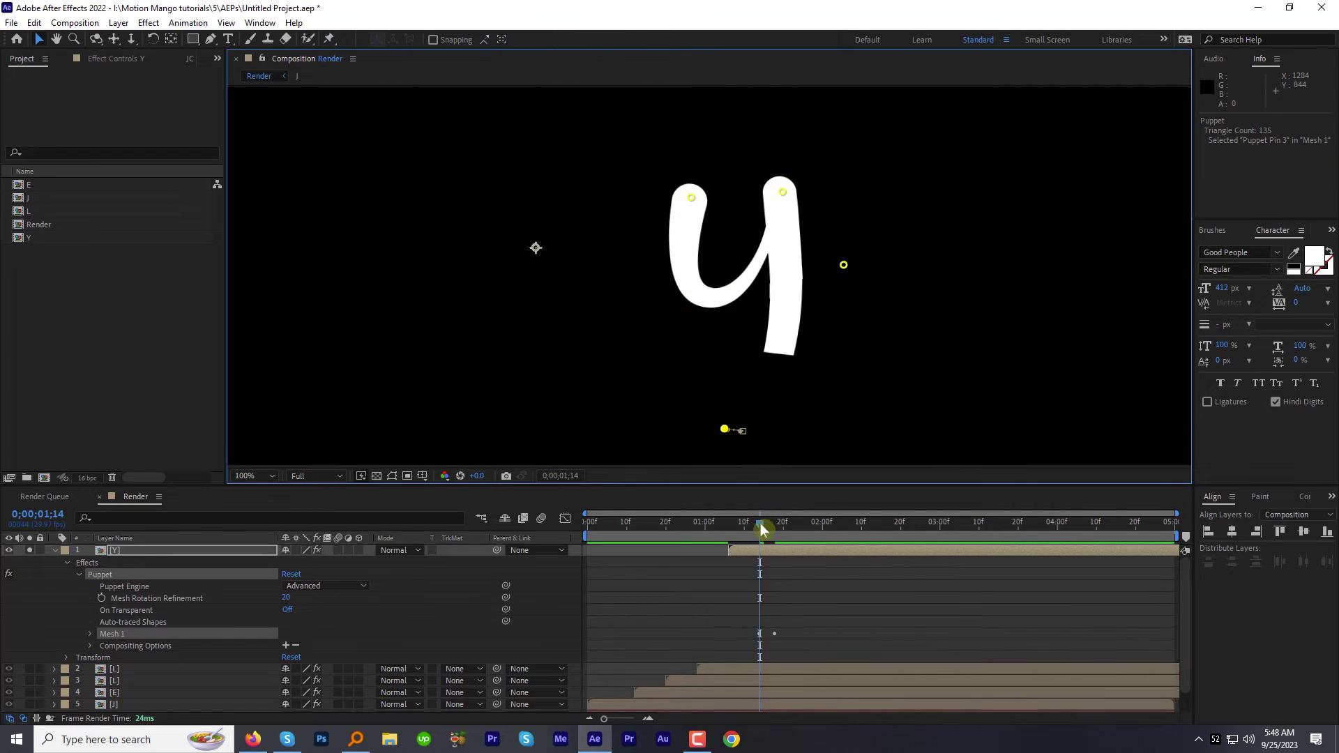
{"action": "mouse_move", "coordinate": [761, 525]}
{"action": "left_mouse_down"}
{"action": "mouse_move", "coordinate": [773, 527]}
{"action": "mouse_move", "coordinate": [761, 528]}
{"action": "left_mouse_up"}
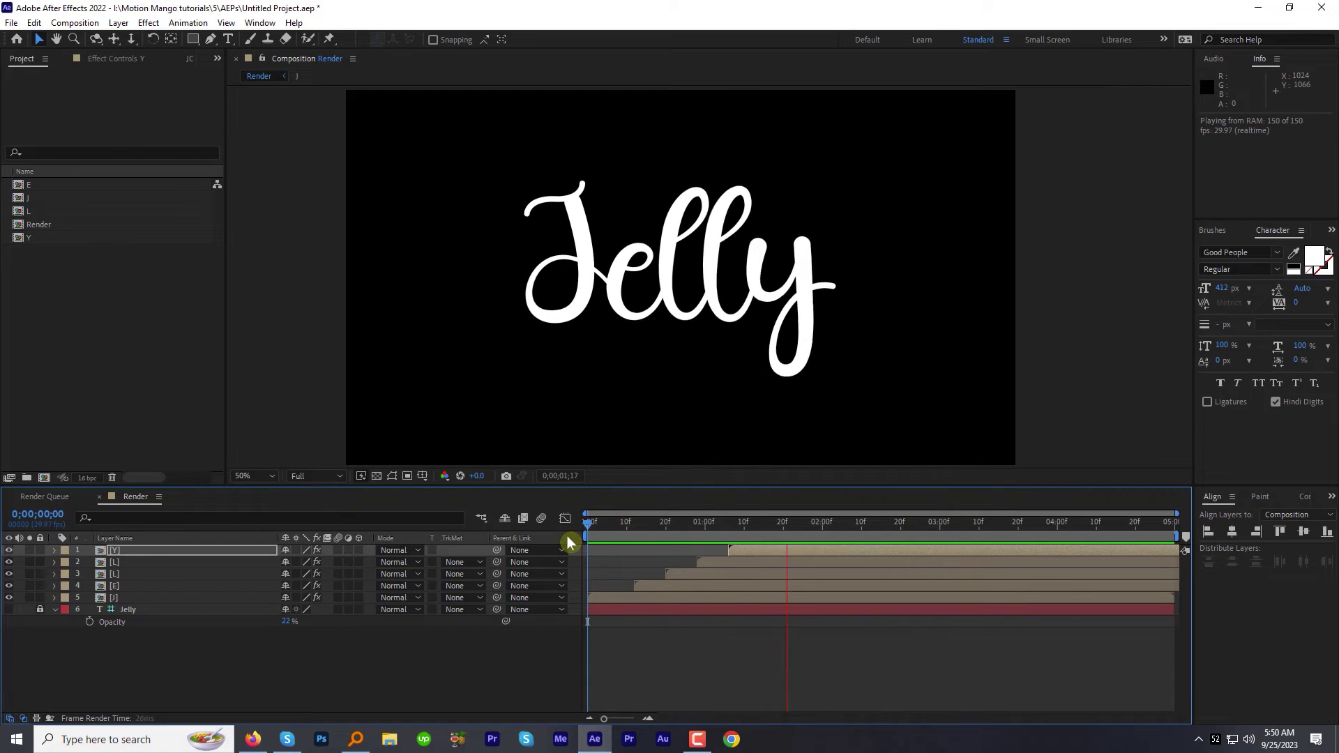
{"action": "key", "text": "space"}
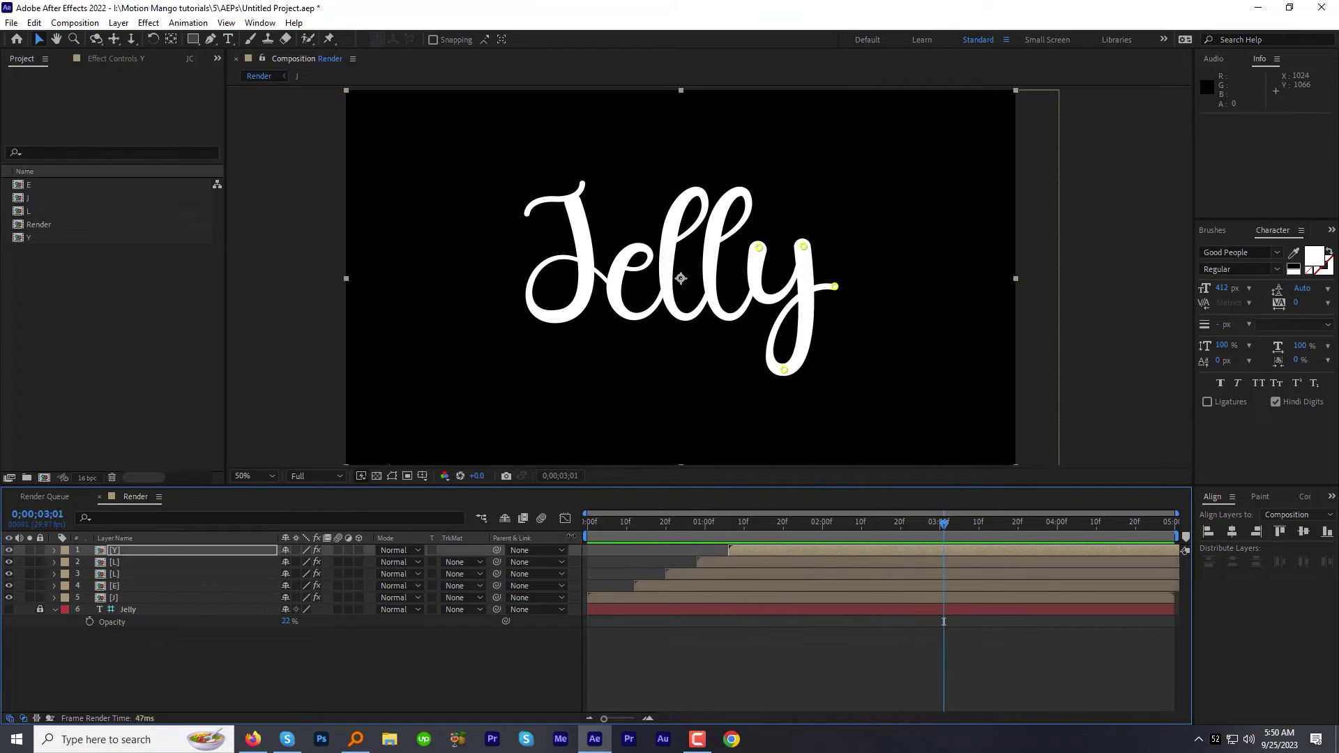
- Return to the first frame and pre-compose the five letter layers, from Y to J, into a composition named Collected
{"action": "key", "text": "Home"}
{"action": "left_click", "coordinate": [738, 554]}
{"action": "left_click", "coordinate": [658, 600], "text": "shift"}
{"action": "right_click", "coordinate": [180, 560]}
{"action": "left_click", "coordinate": [225, 474]}
{"action": "type", "text": "Collecte"}
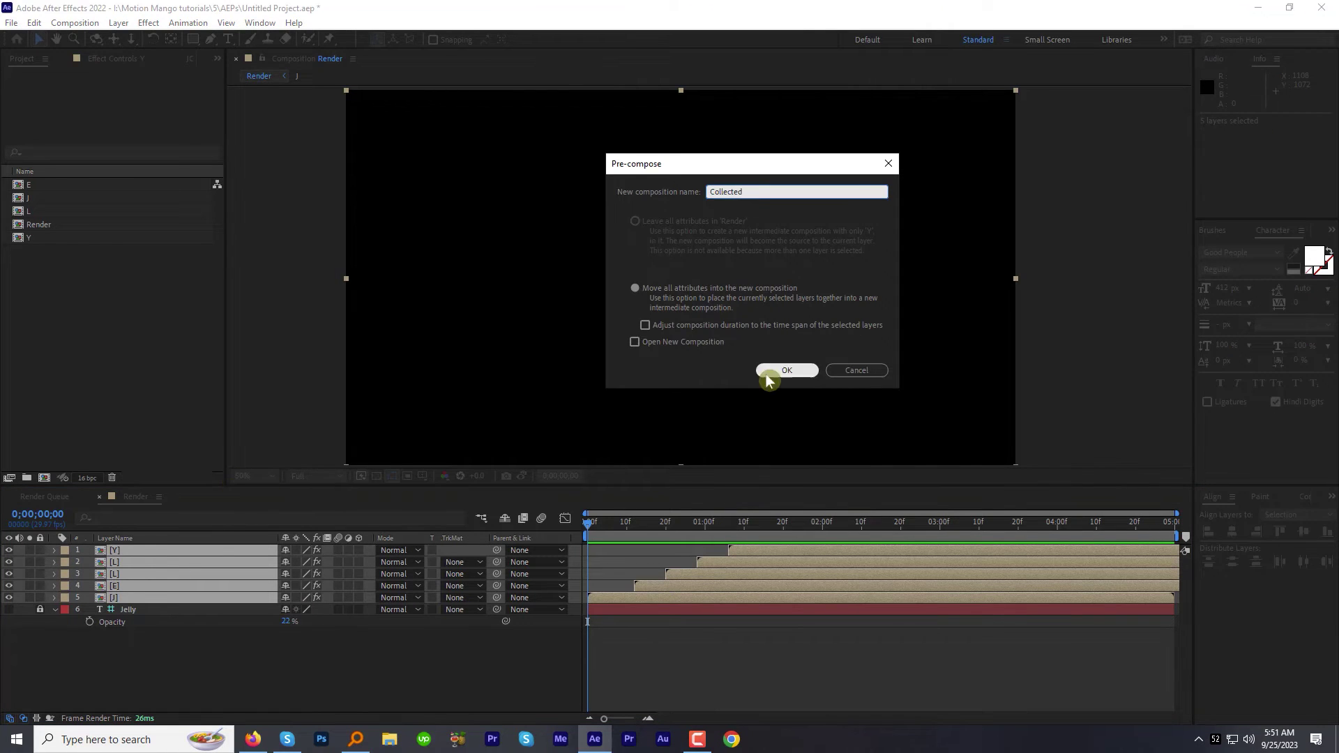
{"action": "type", "text": "d"}
{"action": "left_click", "coordinate": [782, 370]}
- Create a dark blue solid with colour 0A0828 and place it beneath the Collected layer
{"action": "left_click", "coordinate": [119, 23]}
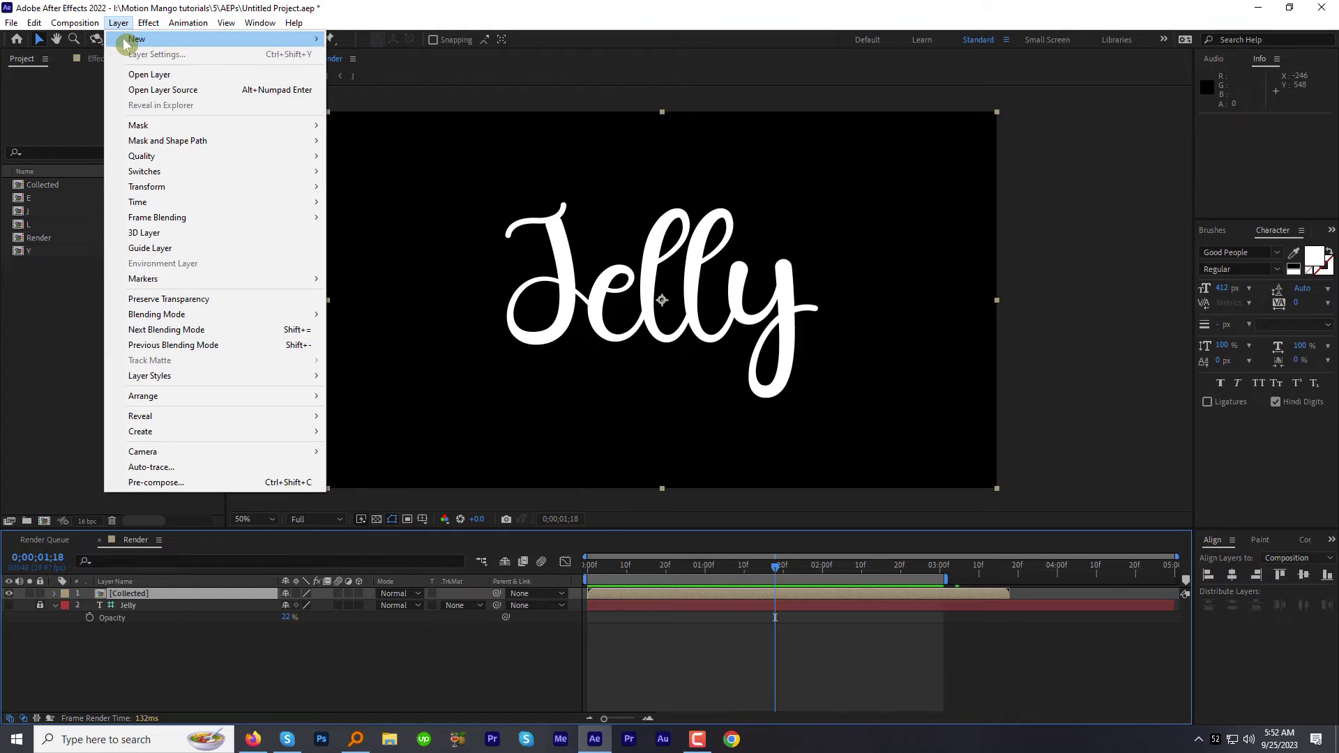
{"action": "mouse_move", "coordinate": [126, 40]}
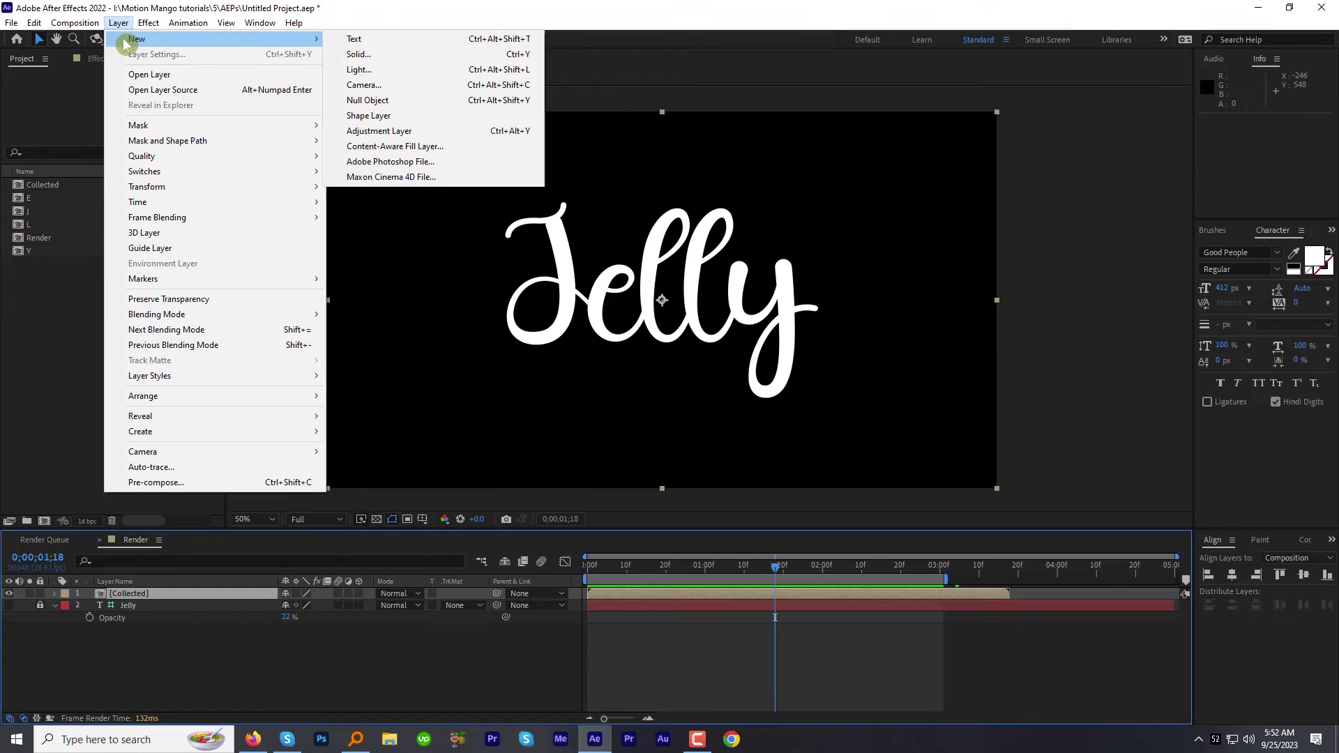
{"action": "left_click", "coordinate": [377, 56]}
{"action": "left_click", "coordinate": [286, 347]}
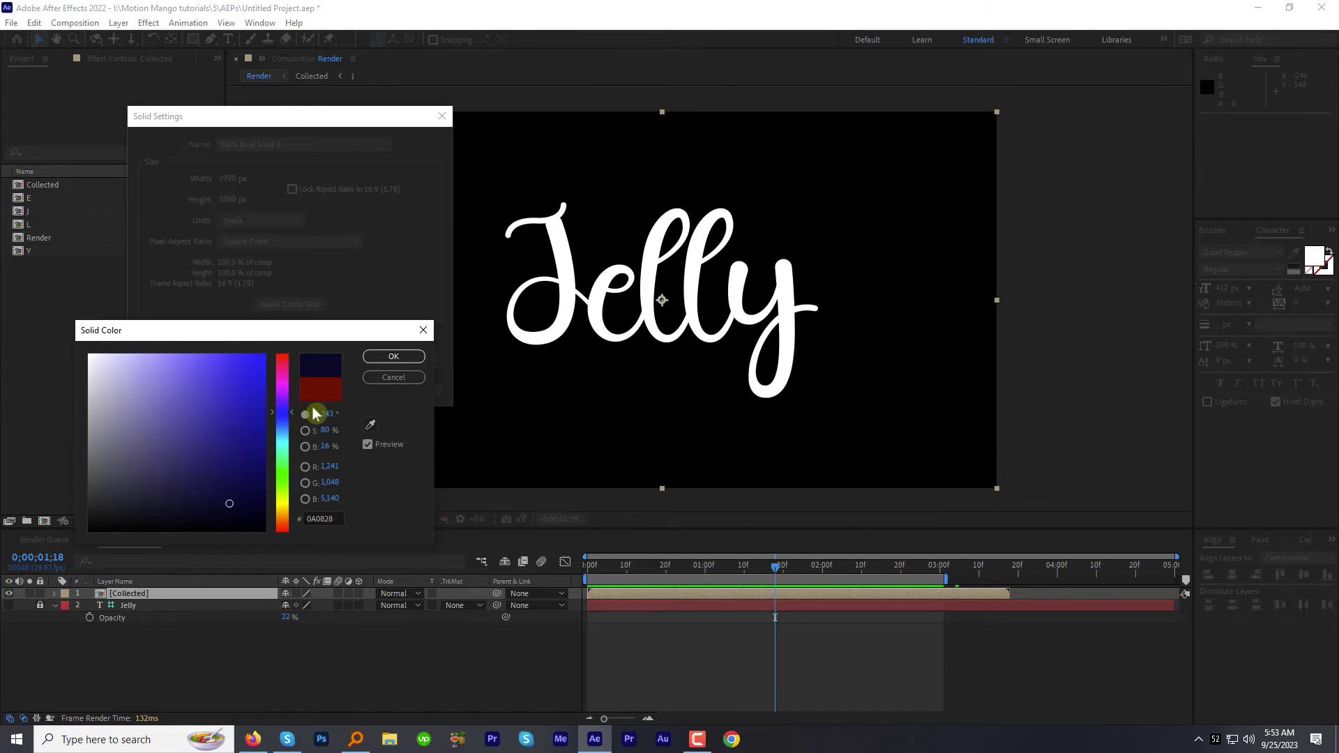
{"action": "left_click", "coordinate": [393, 358]}
{"action": "left_click", "coordinate": [344, 388]}
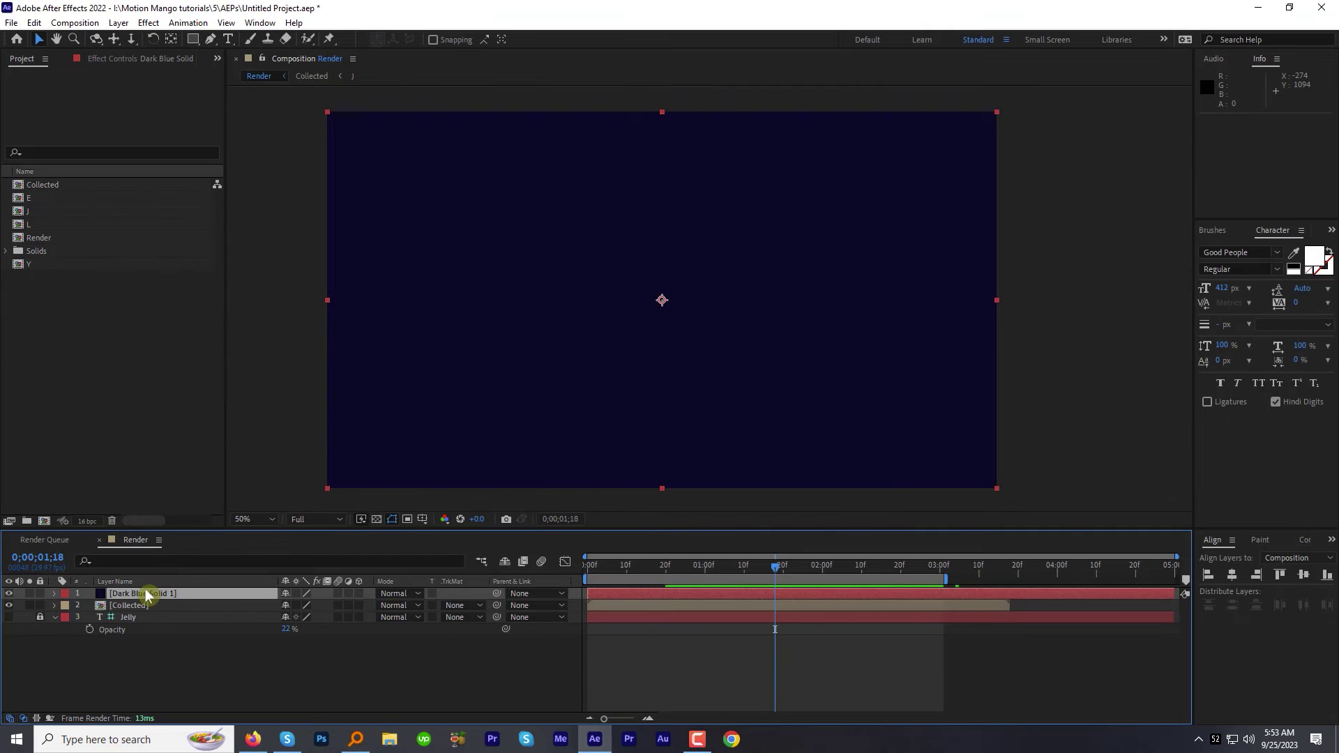
{"action": "left_click_drag", "start_coordinate": [146, 594], "coordinate": [143, 608]}
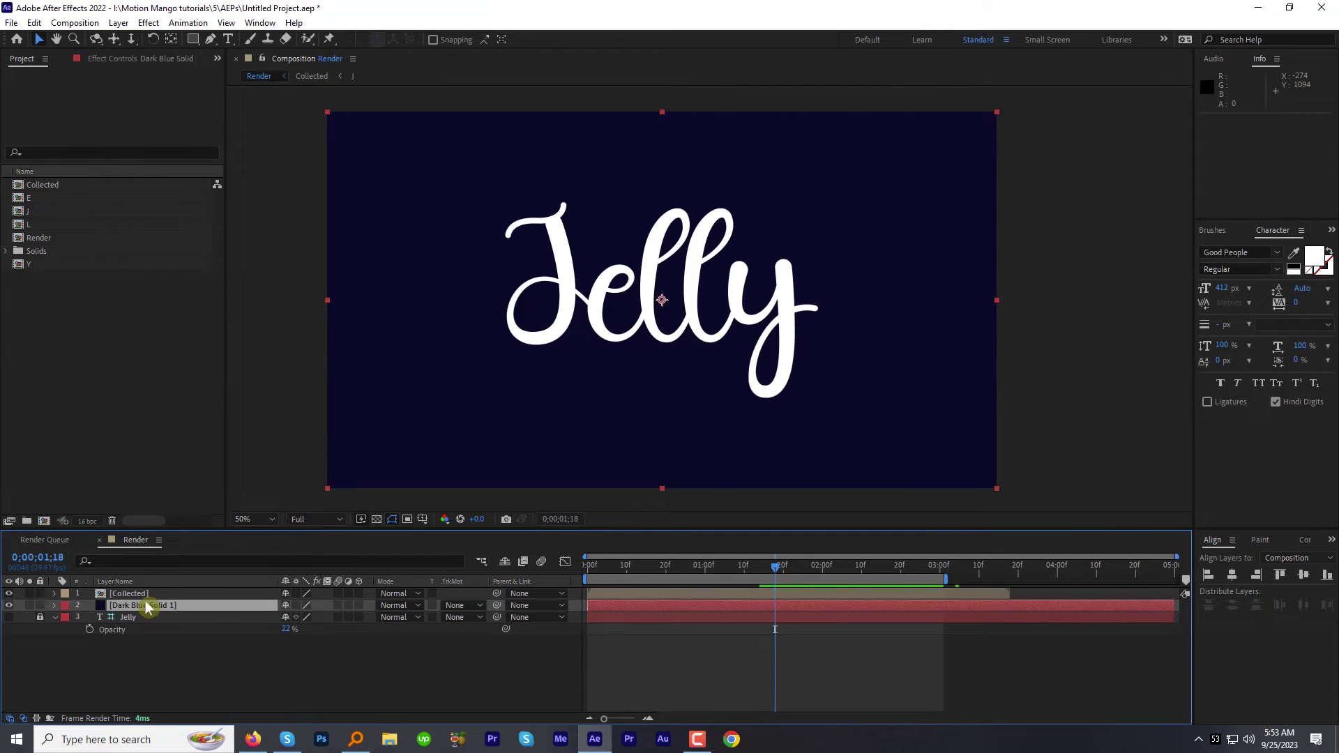
- Add a new adjustment layer above the Collected layer
{"action": "left_click", "coordinate": [153, 593]}
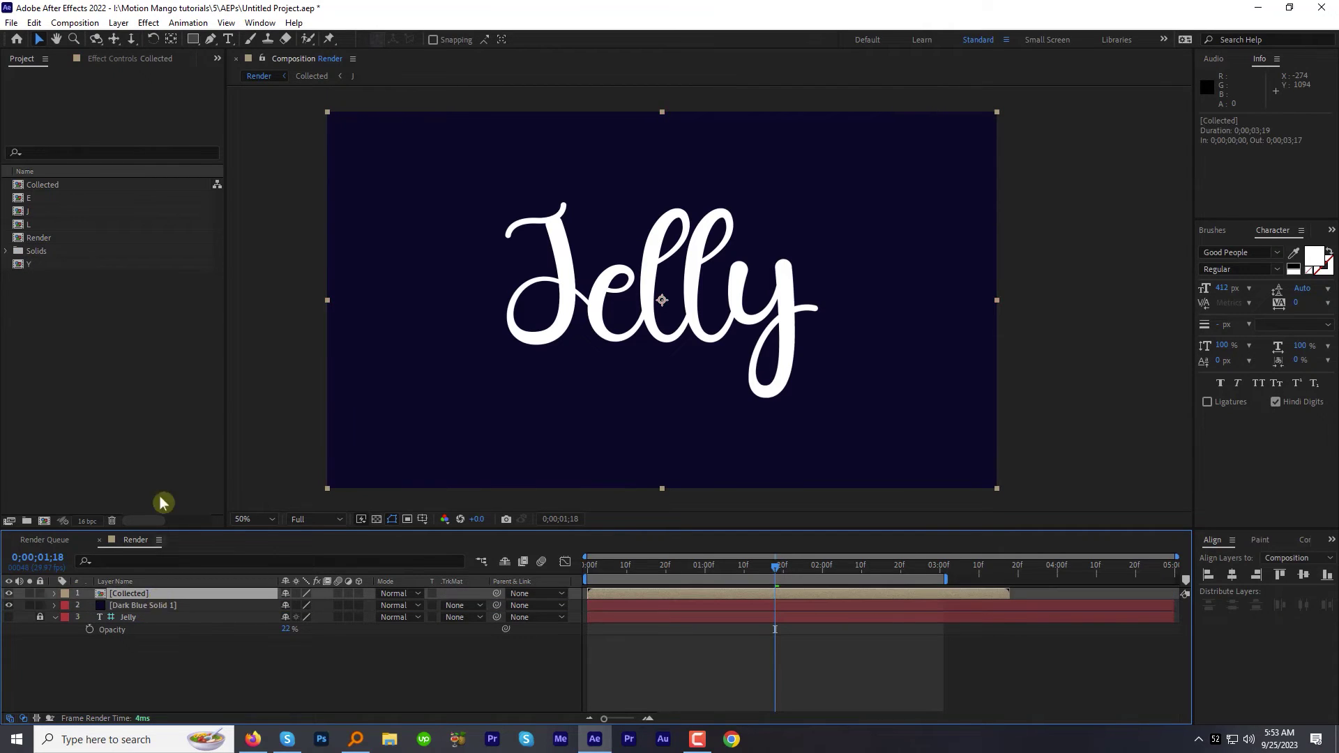
{"action": "left_click", "coordinate": [118, 23]}
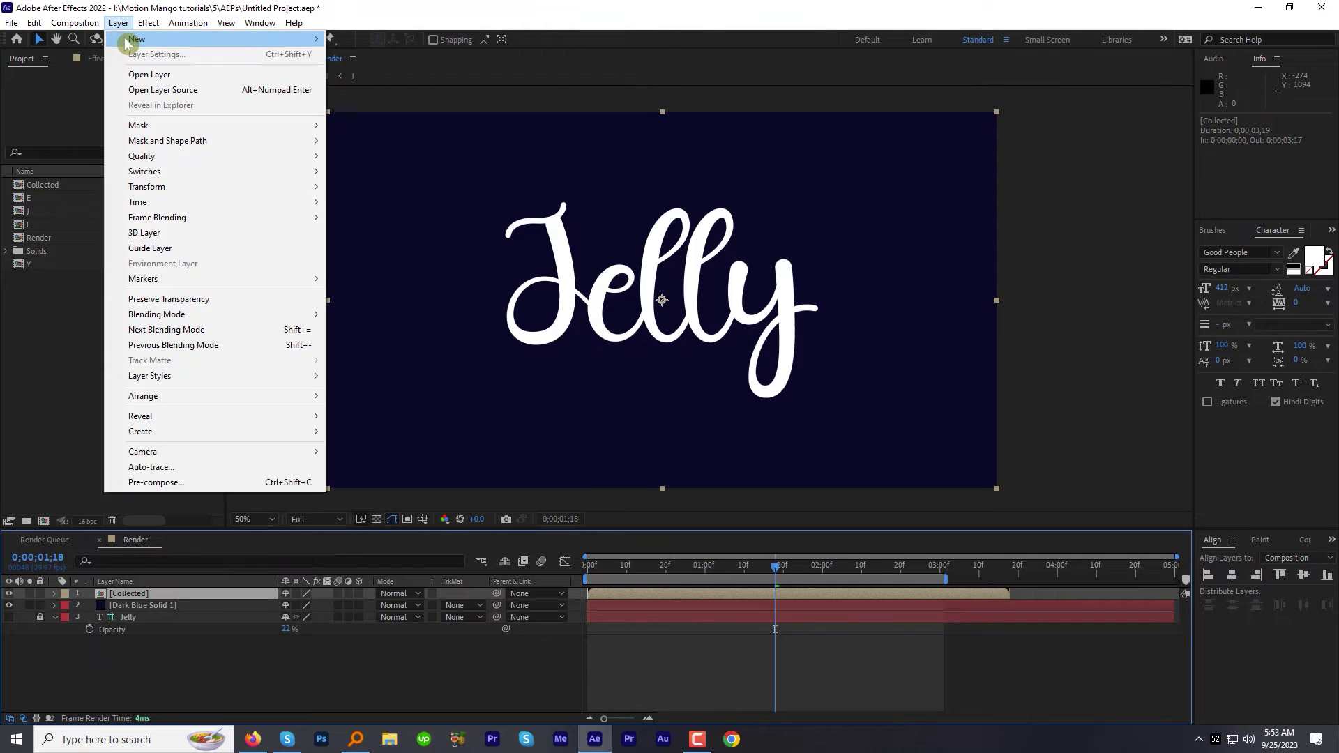
{"action": "mouse_move", "coordinate": [287, 39]}
{"action": "left_click", "coordinate": [360, 131]}
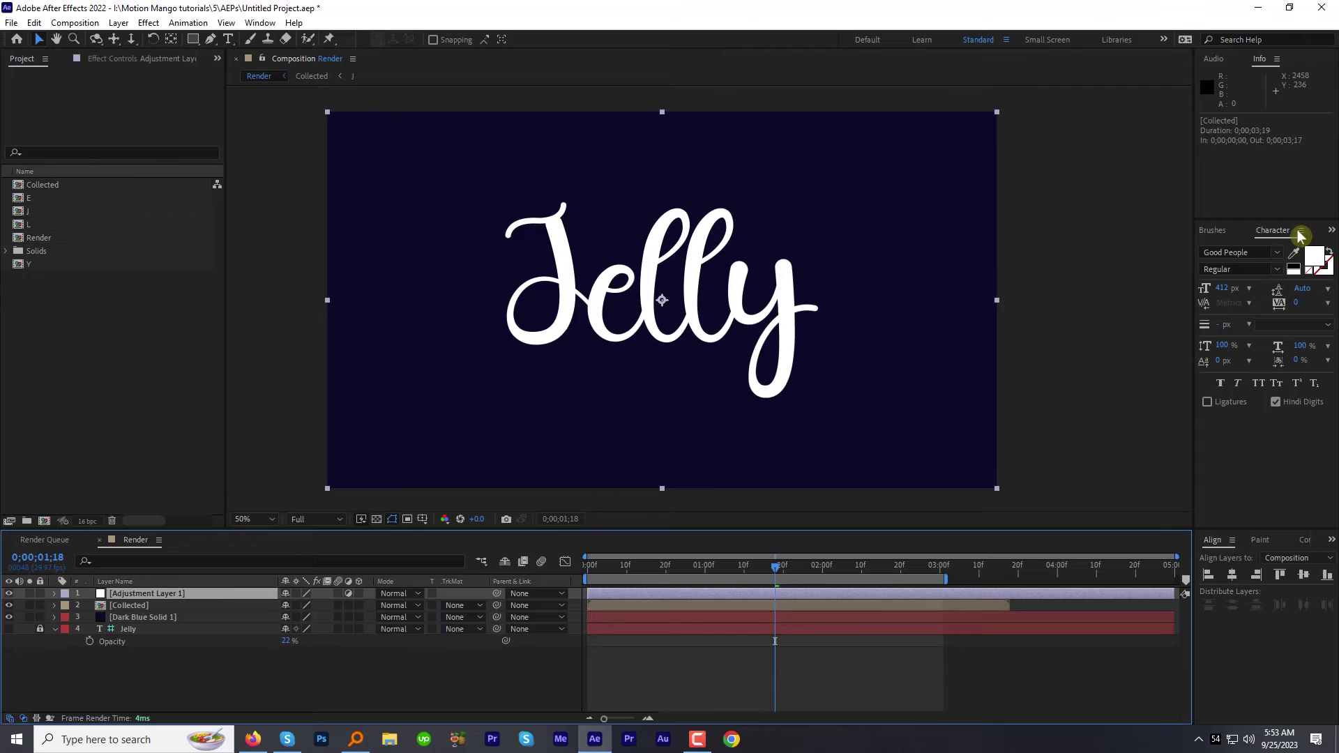
- Search the effects for "glow" and apply the Stylize Glow effect to the adjustment layer
{"action": "left_click", "coordinate": [1332, 230]}
{"action": "left_click", "coordinate": [1226, 248]}
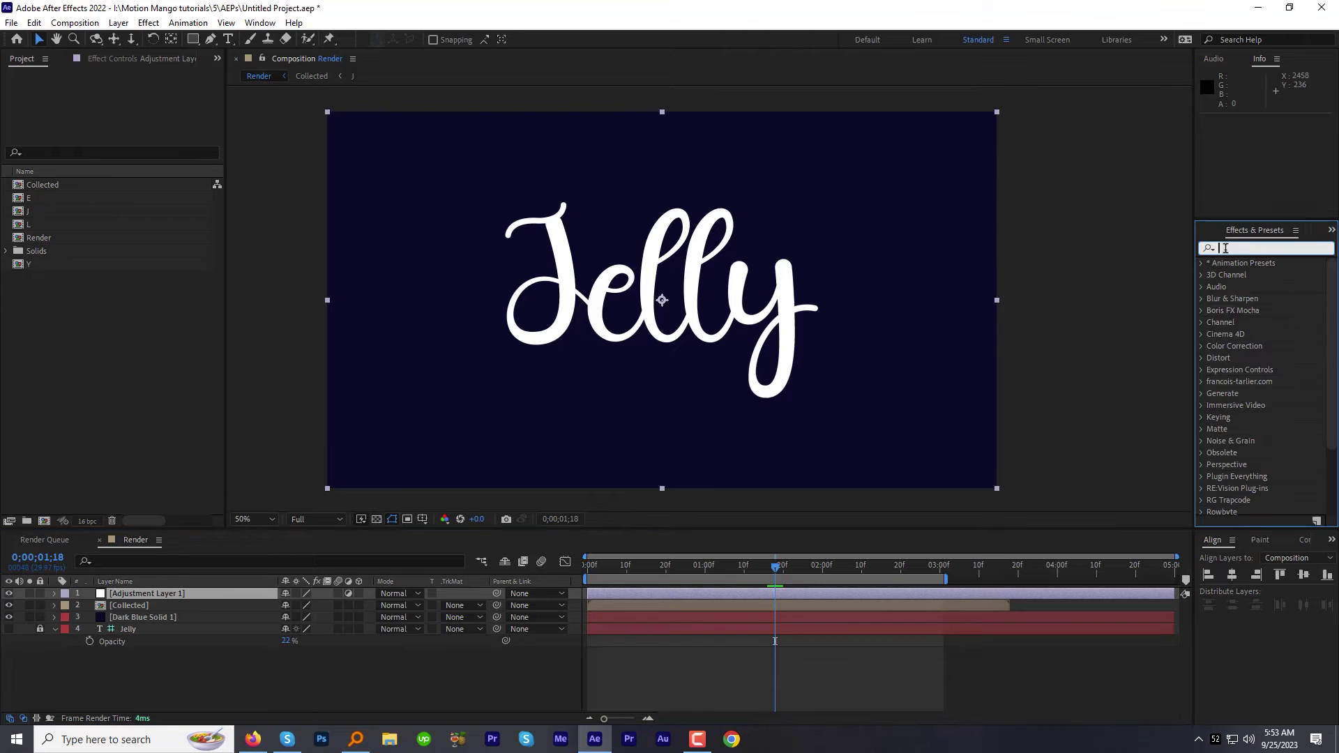
{"action": "type", "text": "glow"}
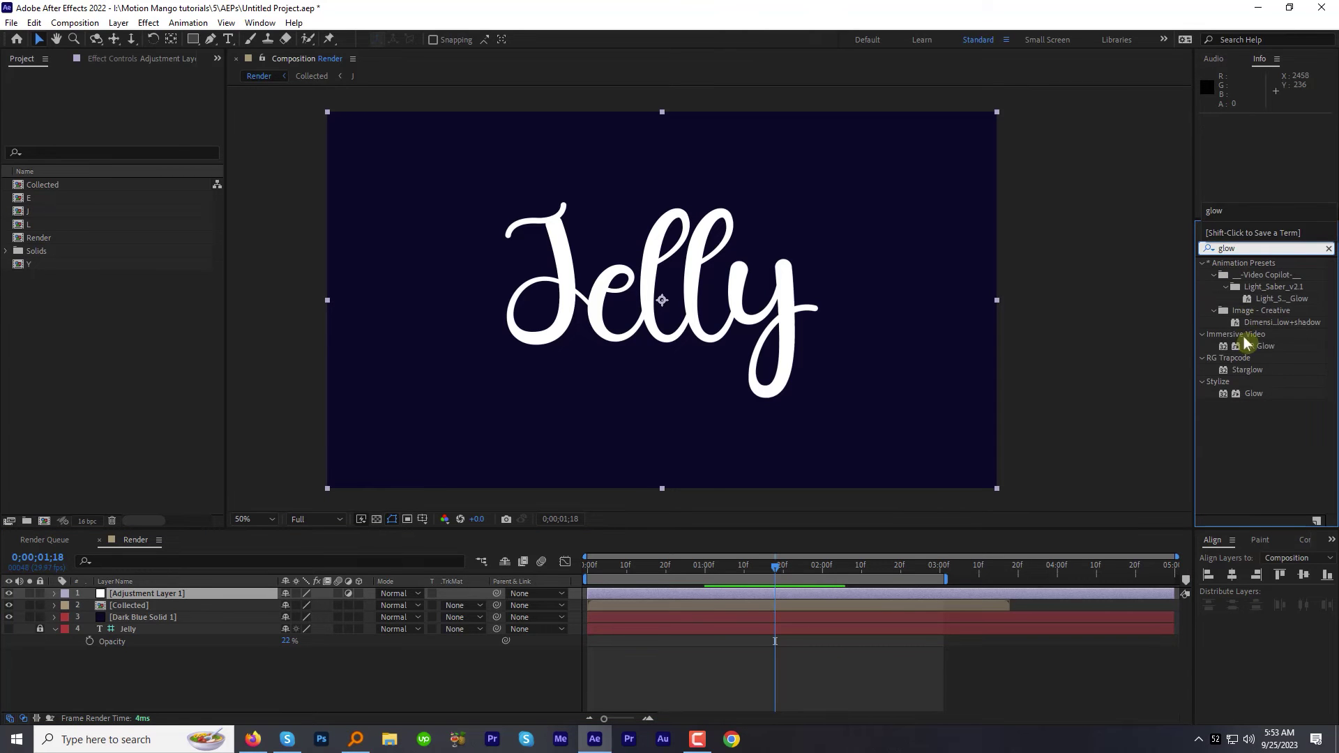
{"action": "left_click", "coordinate": [1255, 394]}
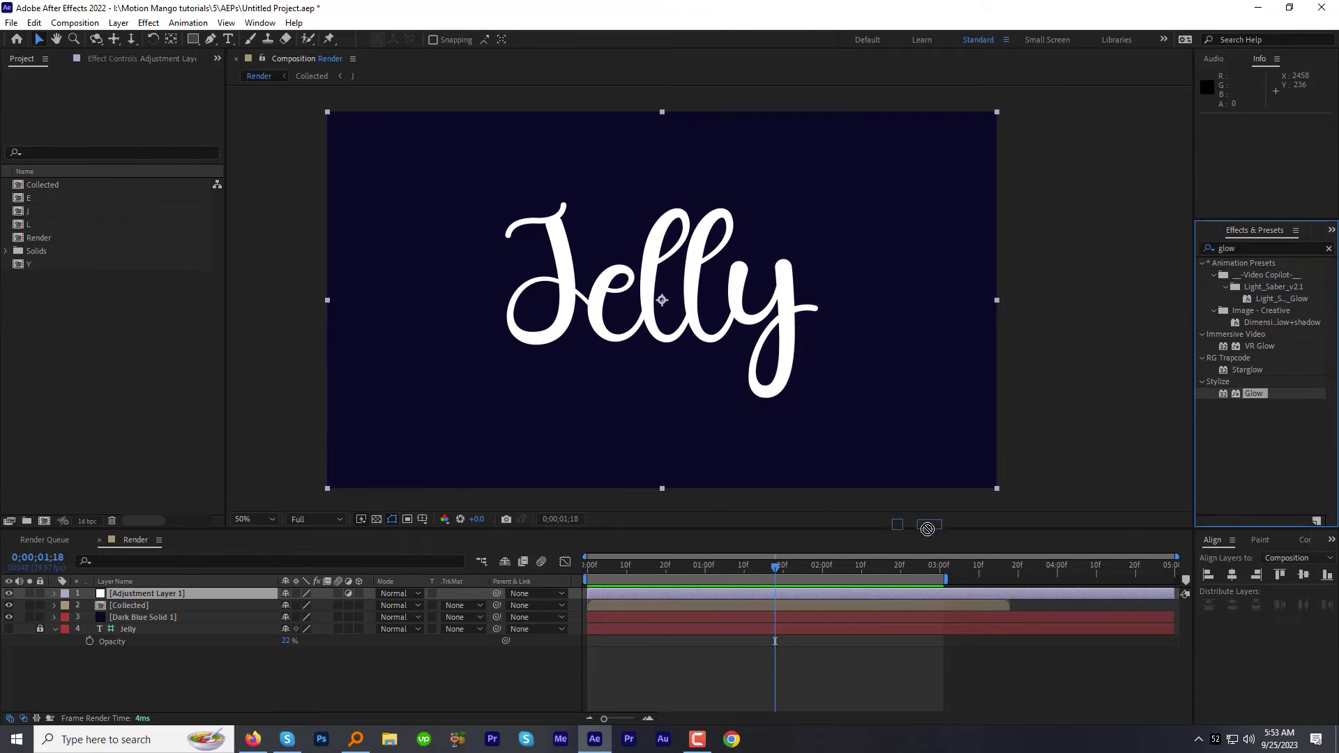
{"action": "left_click_drag", "start_coordinate": [907, 551], "coordinate": [875, 592]}
- Duplicate the Glow effect and set the copy's Glow Radius to 367
{"action": "left_click", "coordinate": [34, 23]}
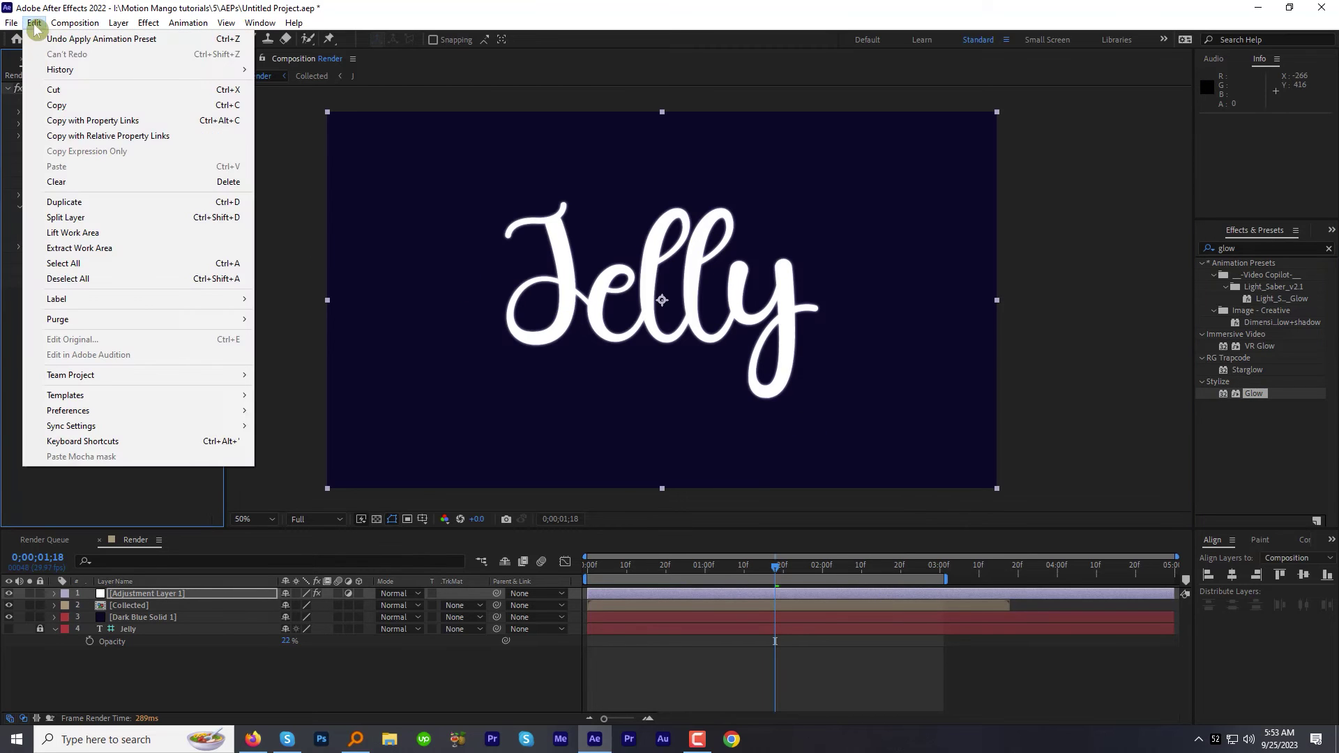
{"action": "left_click", "coordinate": [54, 205]}
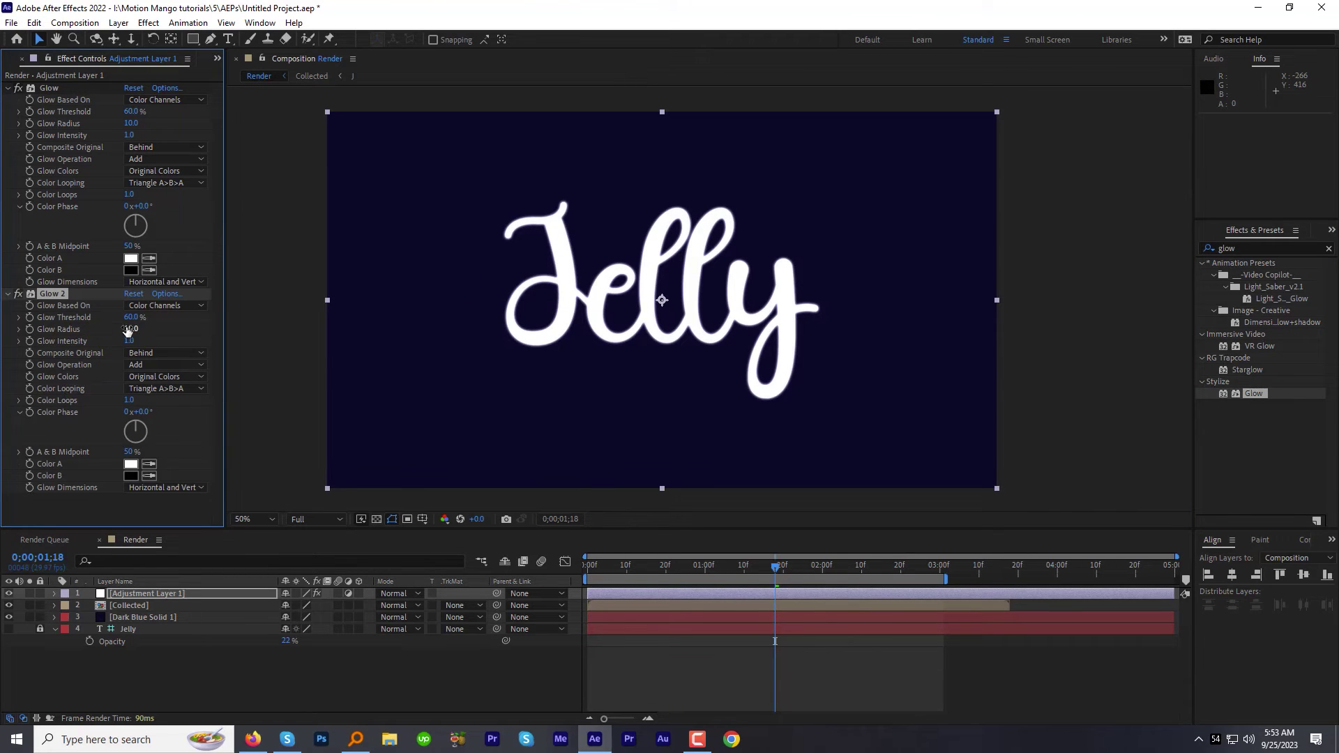
{"action": "left_click_drag", "start_coordinate": [127, 331], "coordinate": [347, 297]}
- Duplicate Glow 2, set the new copy's Glow Radius to 1000 and Glow Intensity to 0.2, and preview the result
{"action": "left_click", "coordinate": [34, 23]}
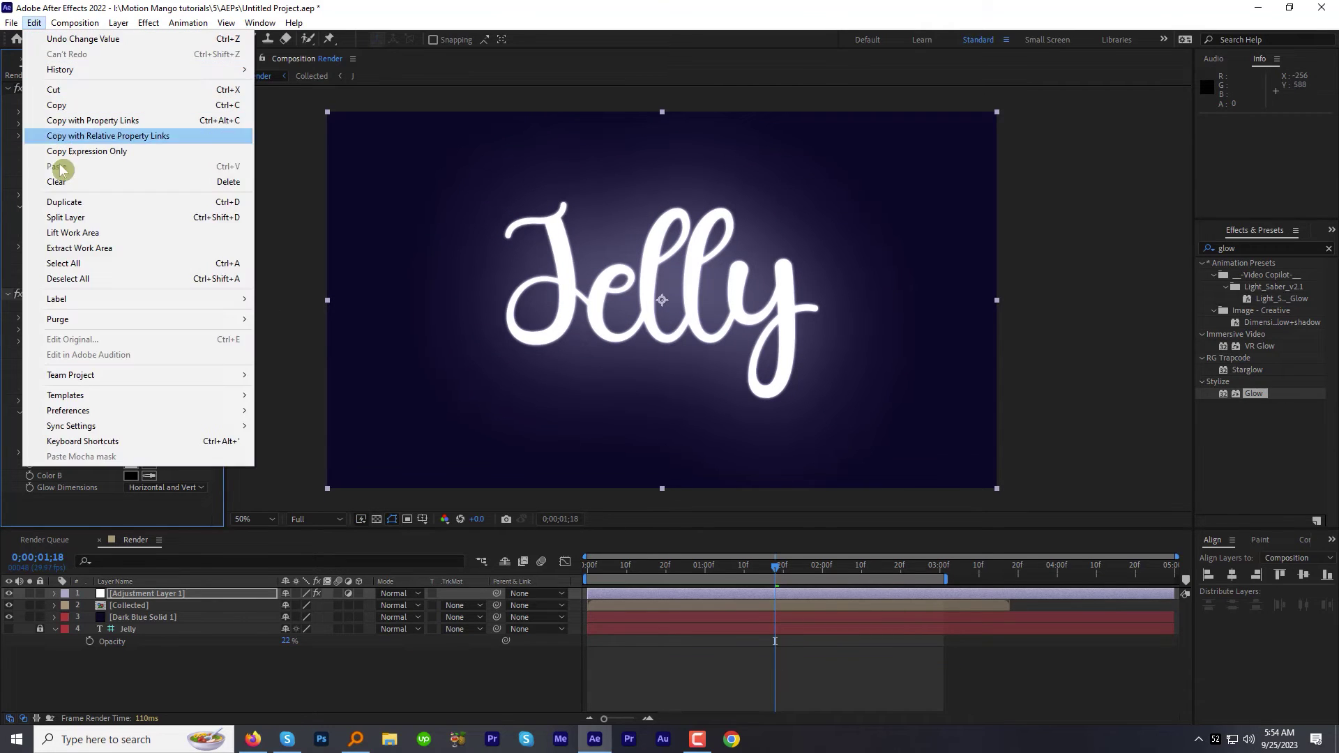
{"action": "left_click", "coordinate": [63, 202]}
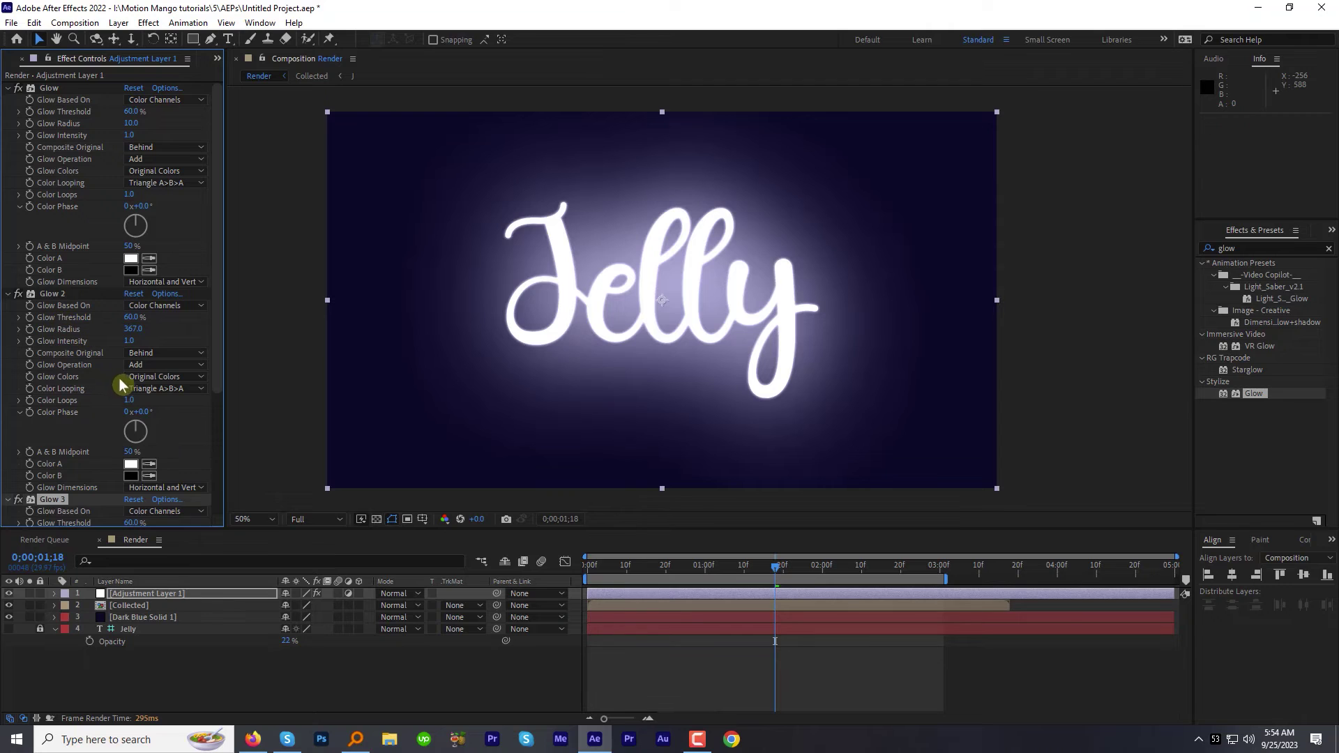
{"action": "scroll", "coordinate": [123, 391], "scroll_direction": "down", "scroll_amount": 5}
{"action": "left_click_drag", "start_coordinate": [235, 373], "coordinate": [511, 365]}
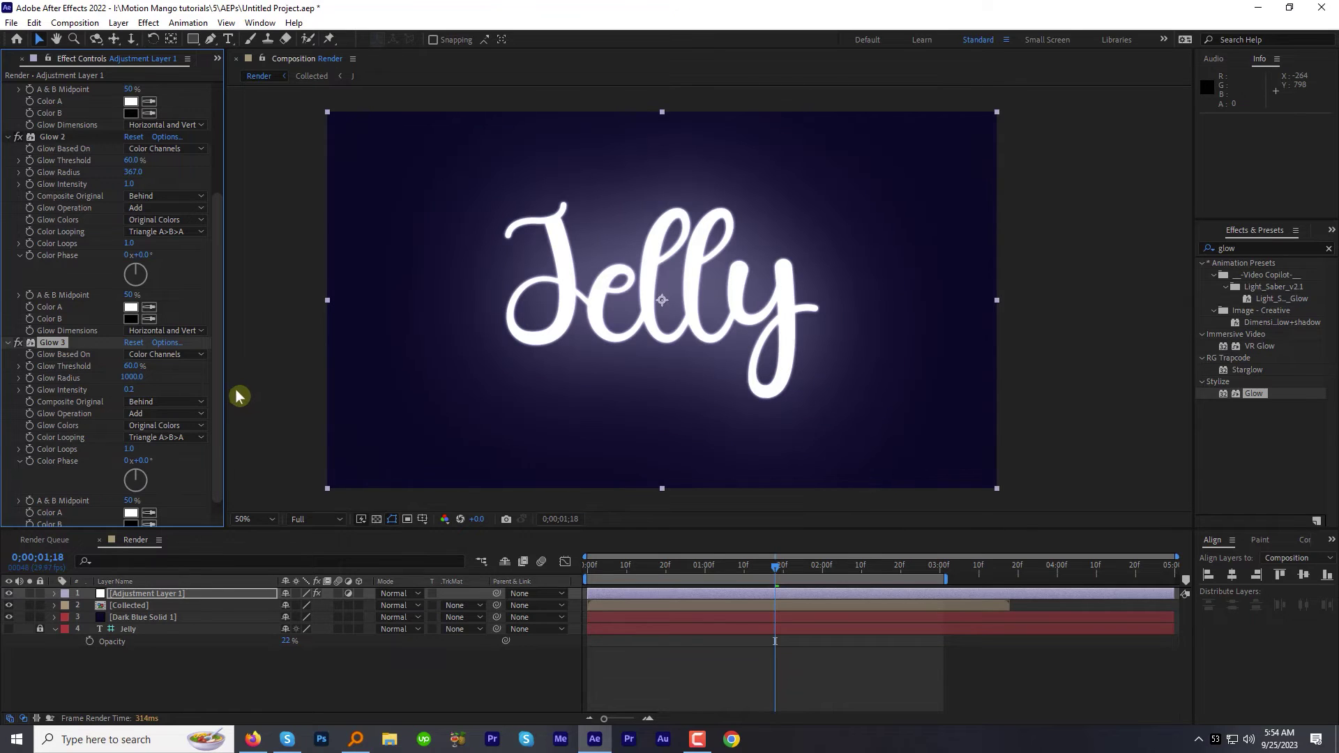
{"action": "left_click", "coordinate": [681, 688]}
{"action": "key", "text": "space"}
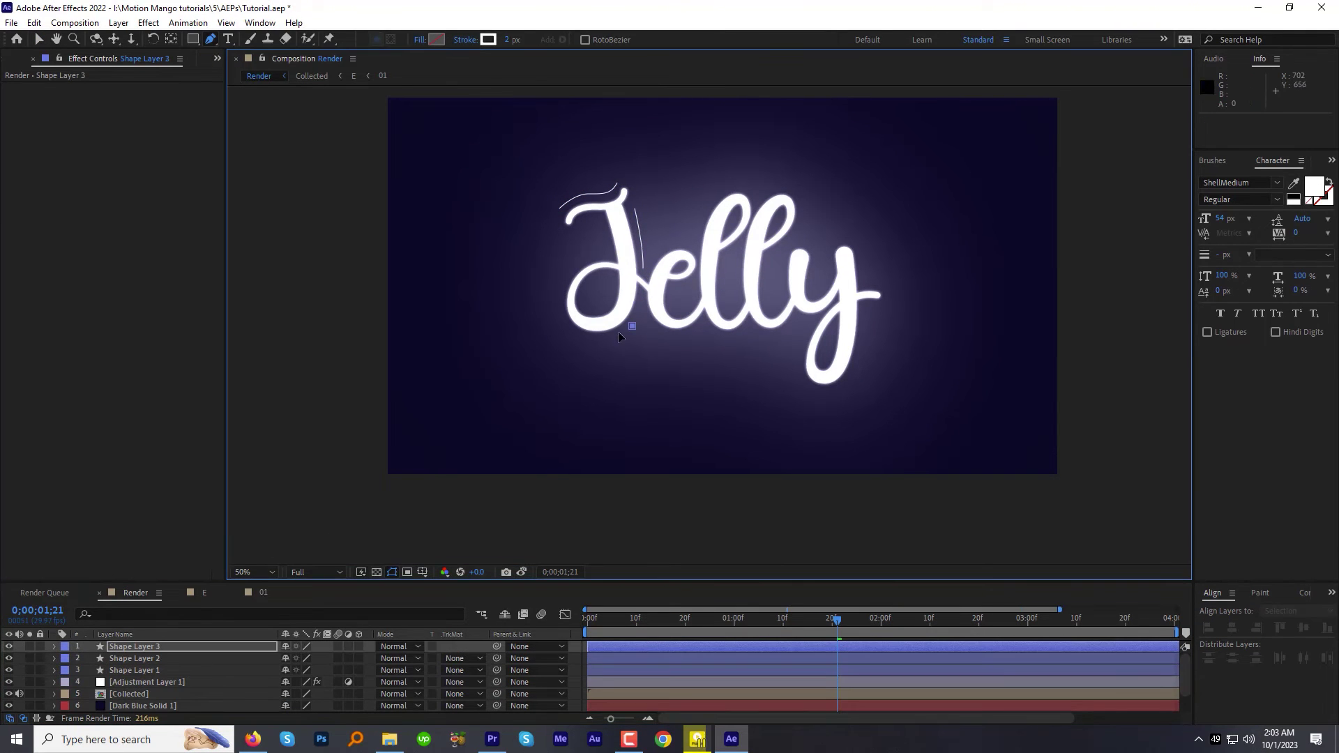
- Draw thin 2 px white curved accent lines with the Pen tool on separate shape layers, following the outlines of the Jelly letters
{"action": "mouse_move", "coordinate": [559, 316]}
{"action": "left_mouse_down"}
{"action": "mouse_move", "coordinate": [549, 269]}
{"action": "mouse_move", "coordinate": [554, 296]}
{"action": "left_mouse_up"}
{"action": "left_click_drag", "start_coordinate": [570, 270], "coordinate": [642, 261]}
{"action": "left_click", "coordinate": [521, 594]}
{"action": "left_click", "coordinate": [697, 254]}
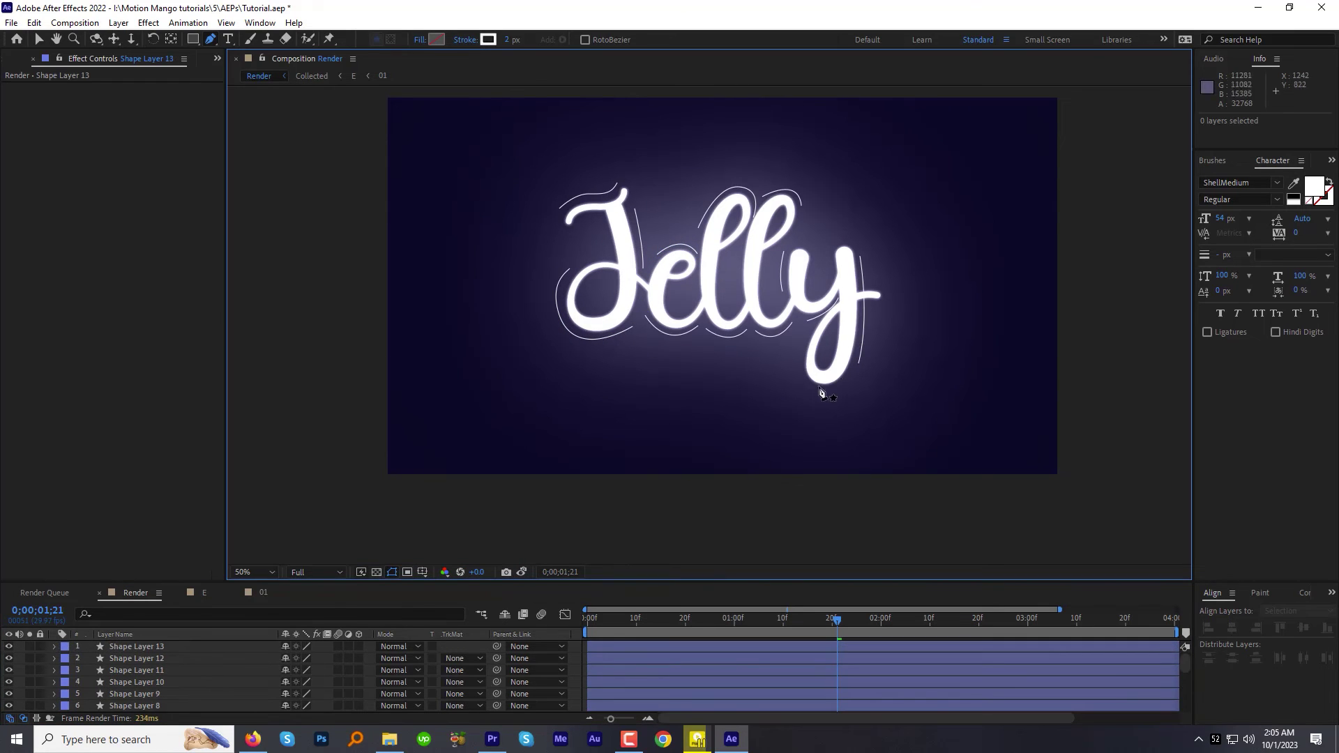
{"action": "left_click", "coordinate": [815, 389]}
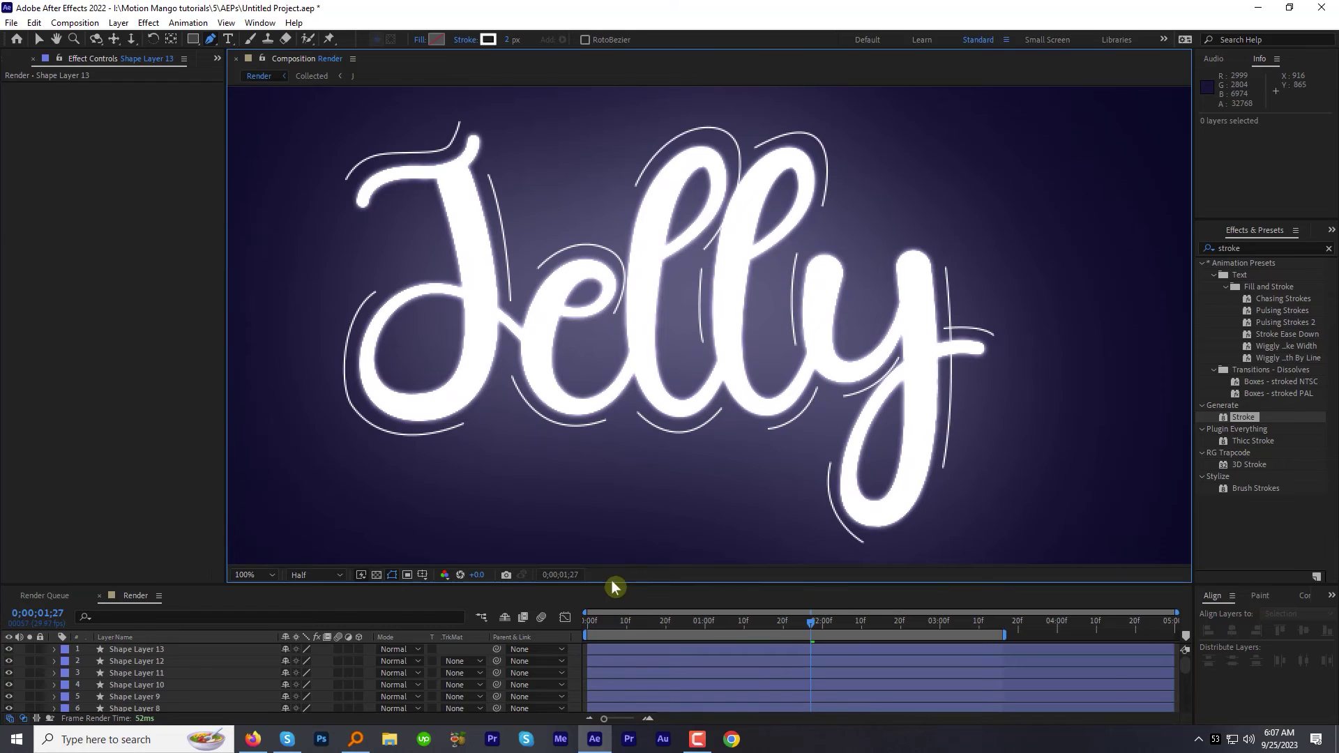
- Add a Trim Paths operator to Shape Layer 1
{"action": "left_click_drag", "start_coordinate": [613, 587], "coordinate": [608, 489]}
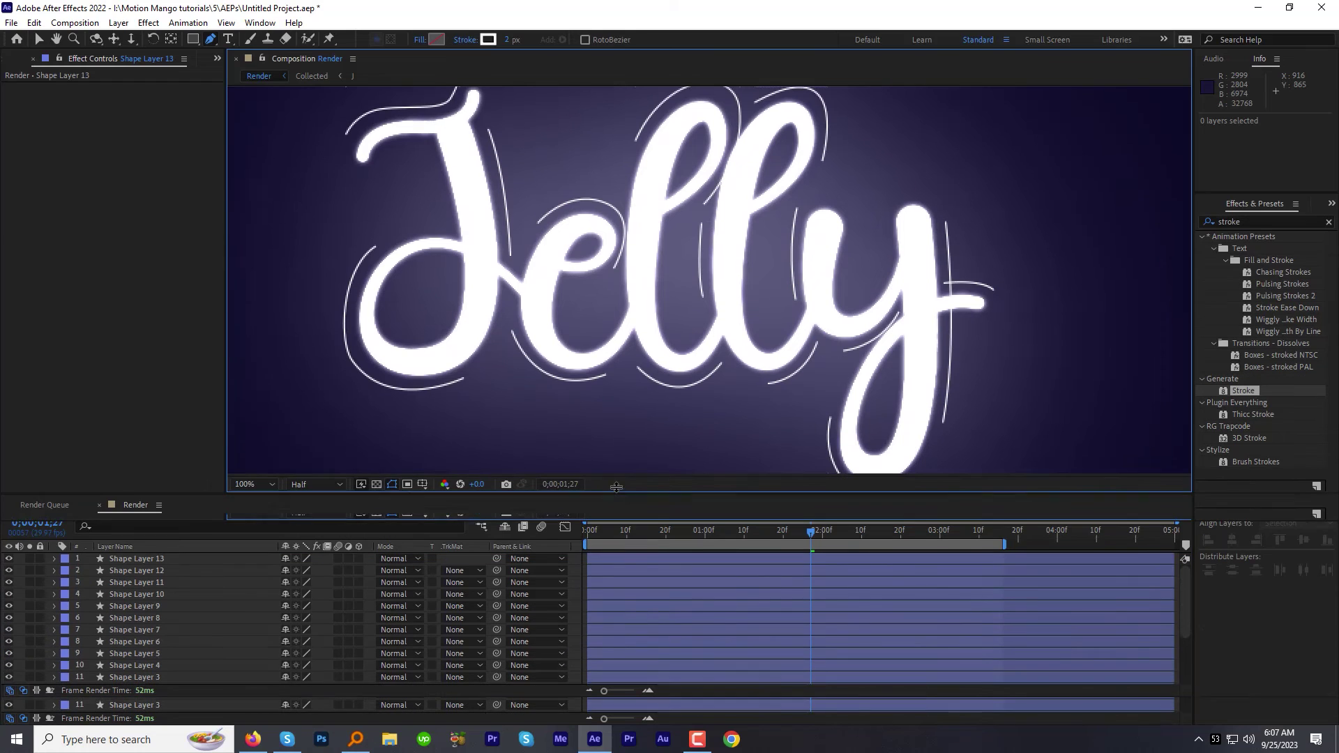
{"action": "scroll", "coordinate": [598, 620], "scroll_direction": "down", "scroll_amount": 2}
{"action": "left_click", "coordinate": [600, 663]}
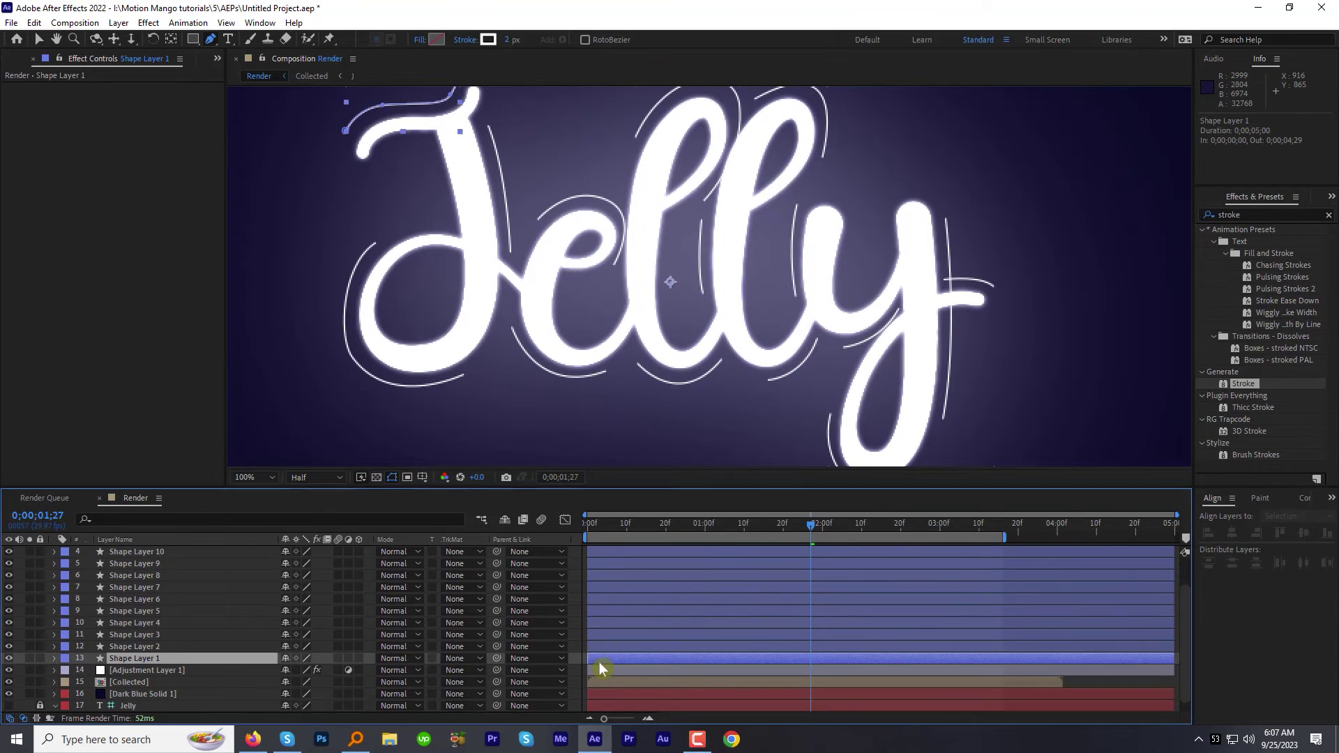
{"action": "key", "text": "Home"}
{"action": "left_click", "coordinate": [54, 659]}
{"action": "left_click", "coordinate": [365, 670]}
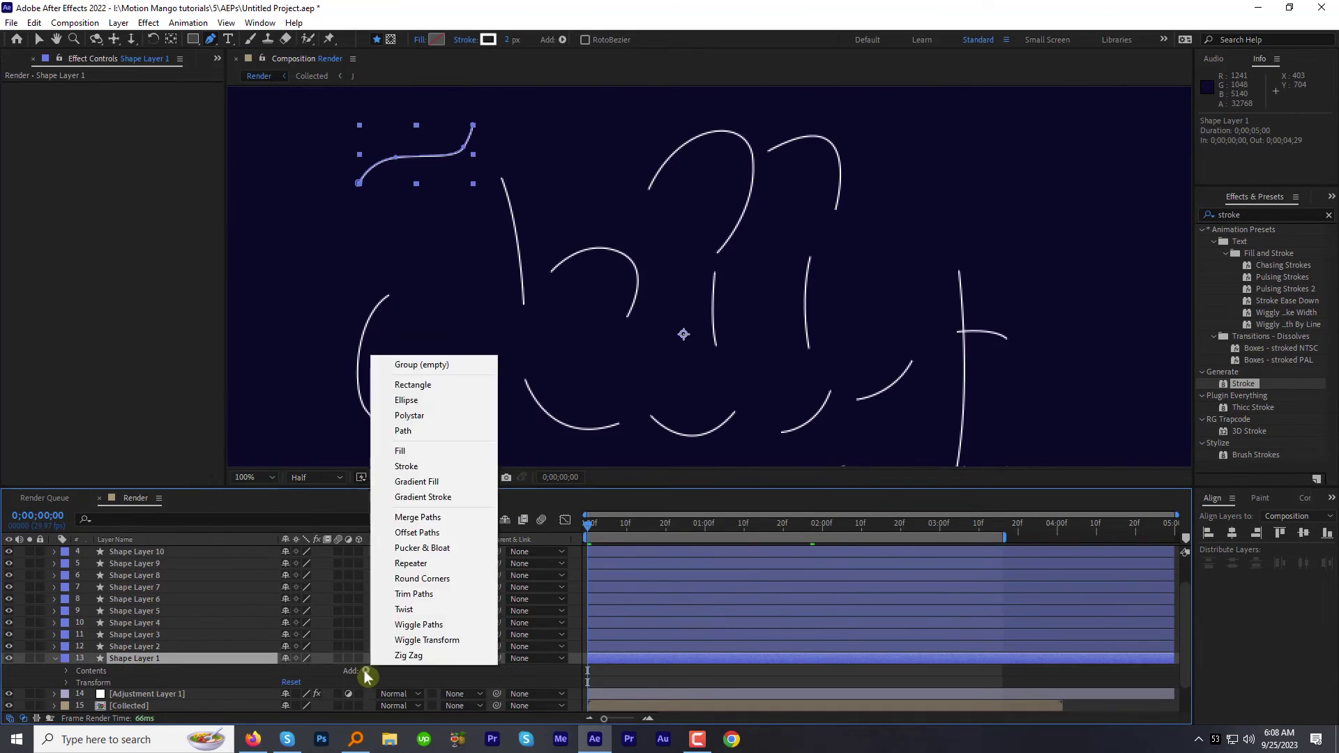
{"action": "left_click", "coordinate": [408, 594]}
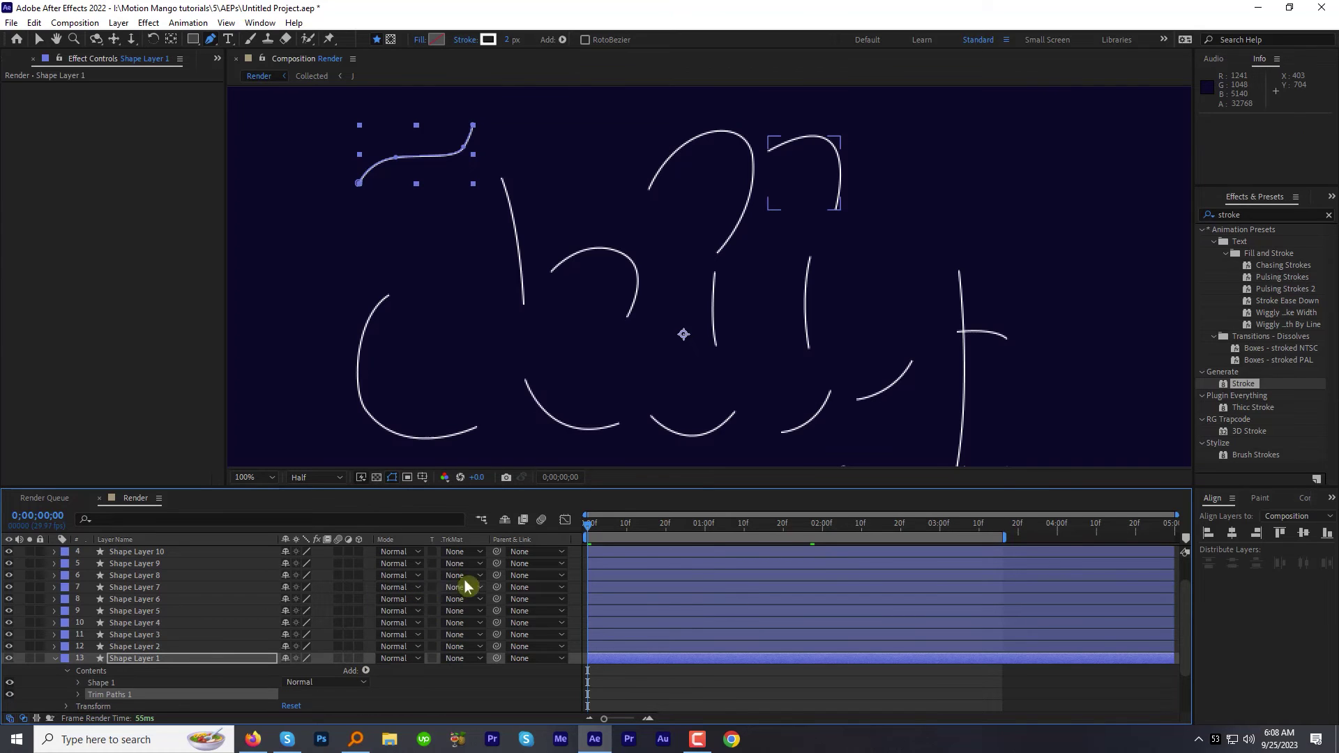
- Keyframe the End of Shape Layer 1's Trim Paths from 0% at frame 0 to 100% at frame 3
{"action": "key", "text": "space"}
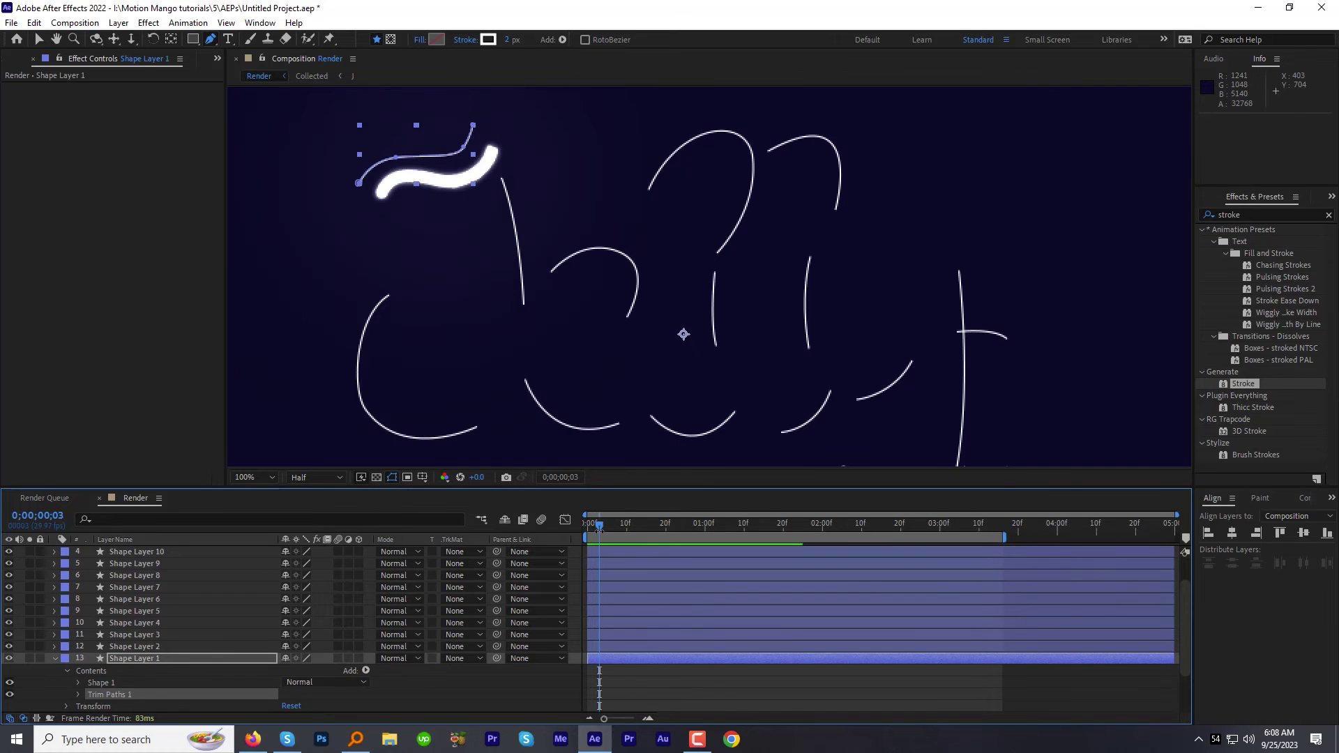
{"action": "left_click", "coordinate": [77, 695]}
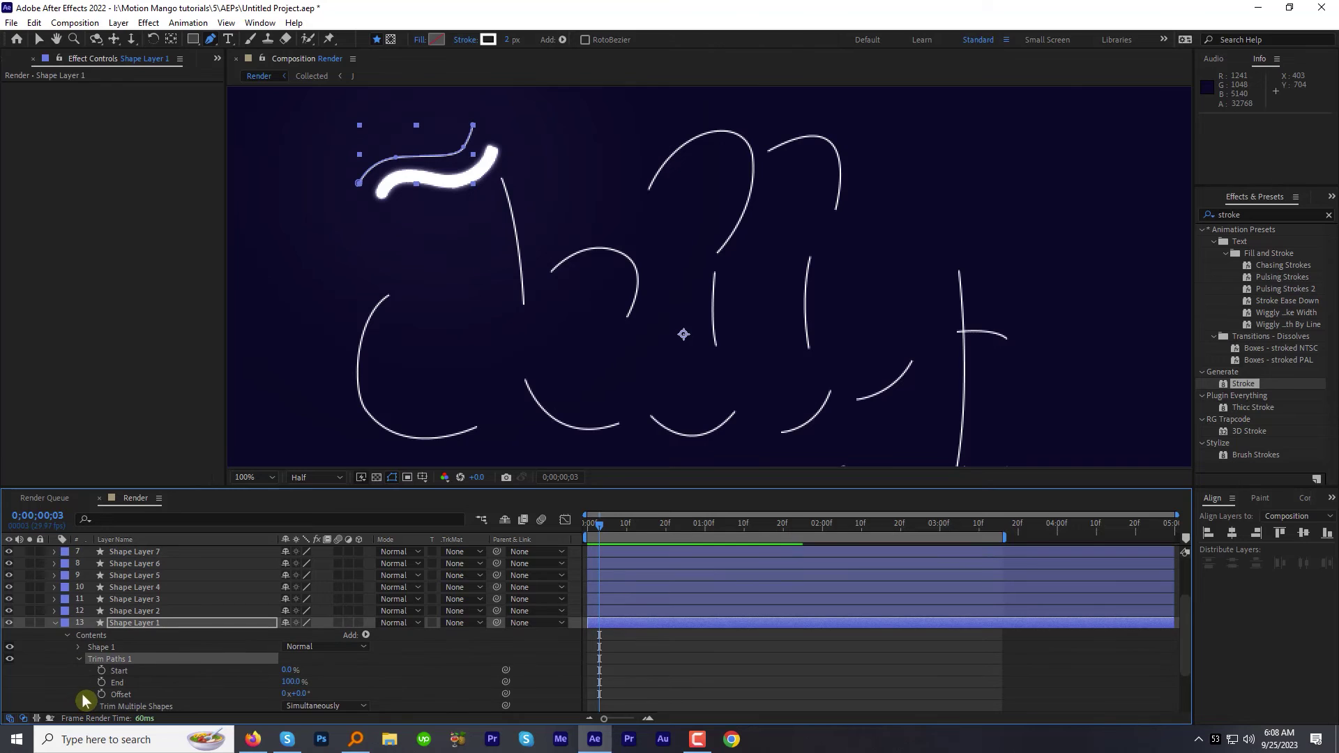
{"action": "scroll", "coordinate": [87, 689], "scroll_direction": "down", "scroll_amount": 2}
{"action": "left_click", "coordinate": [102, 647]}
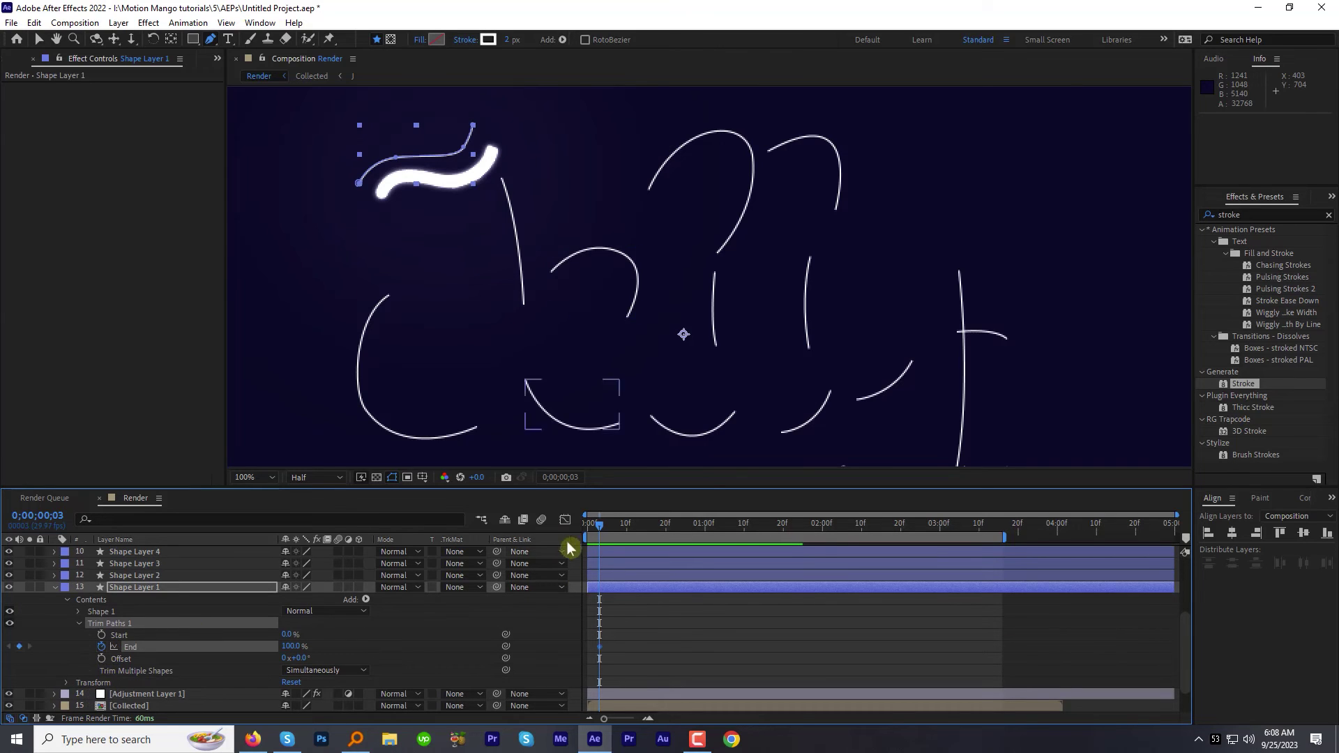
{"action": "left_click_drag", "start_coordinate": [596, 521], "coordinate": [576, 521]}
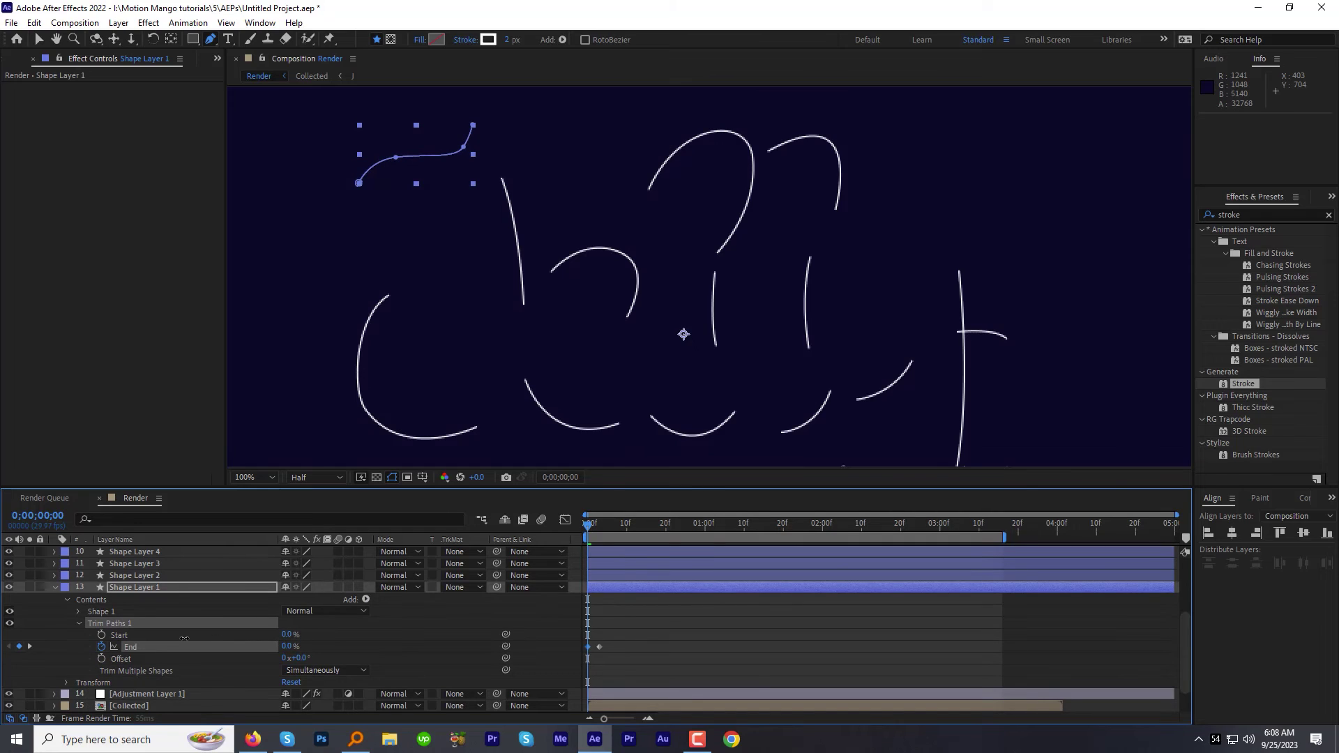
- Keyframe the Start of Shape Layer 1's Trim Paths from 0% at frame 3 to 100% at frame 6
{"action": "left_click_drag", "start_coordinate": [589, 525], "coordinate": [597, 529]}
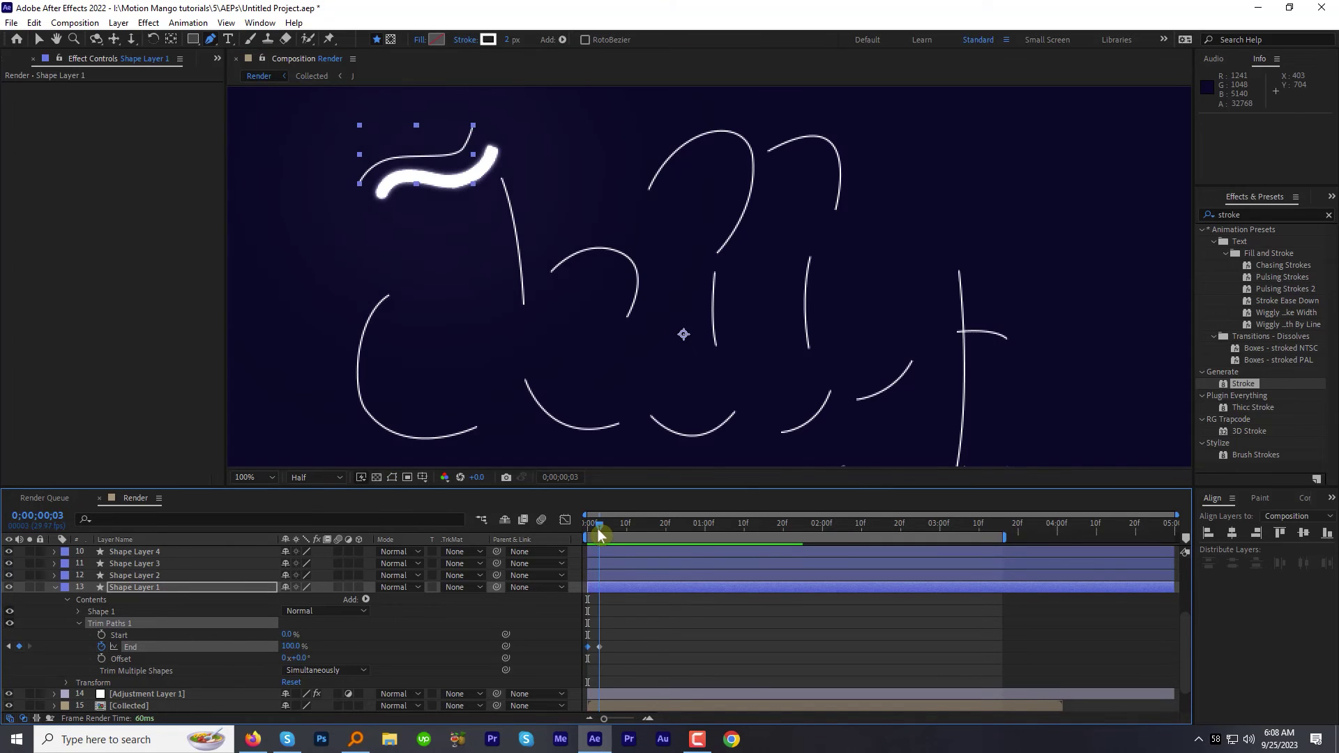
{"action": "left_click", "coordinate": [506, 647]}
{"action": "left_click", "coordinate": [102, 634]}
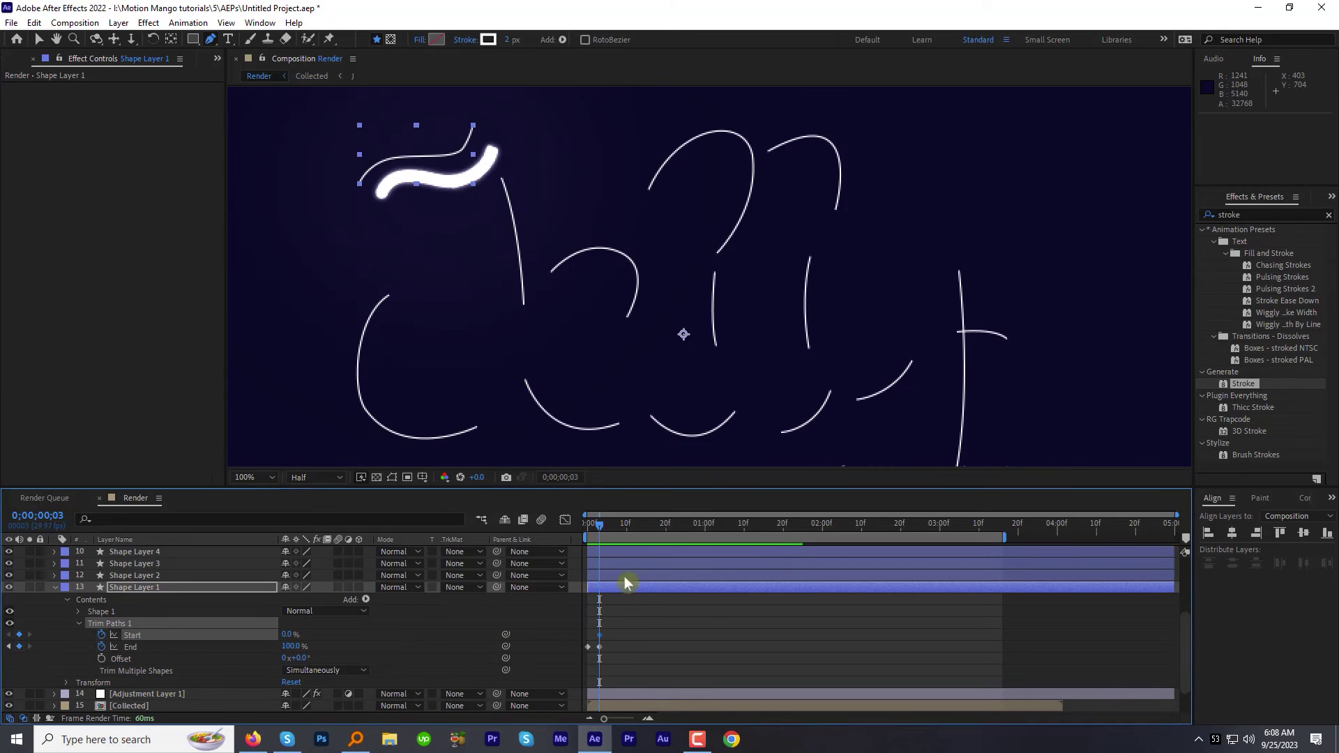
{"action": "left_click_drag", "start_coordinate": [601, 529], "coordinate": [609, 528]}
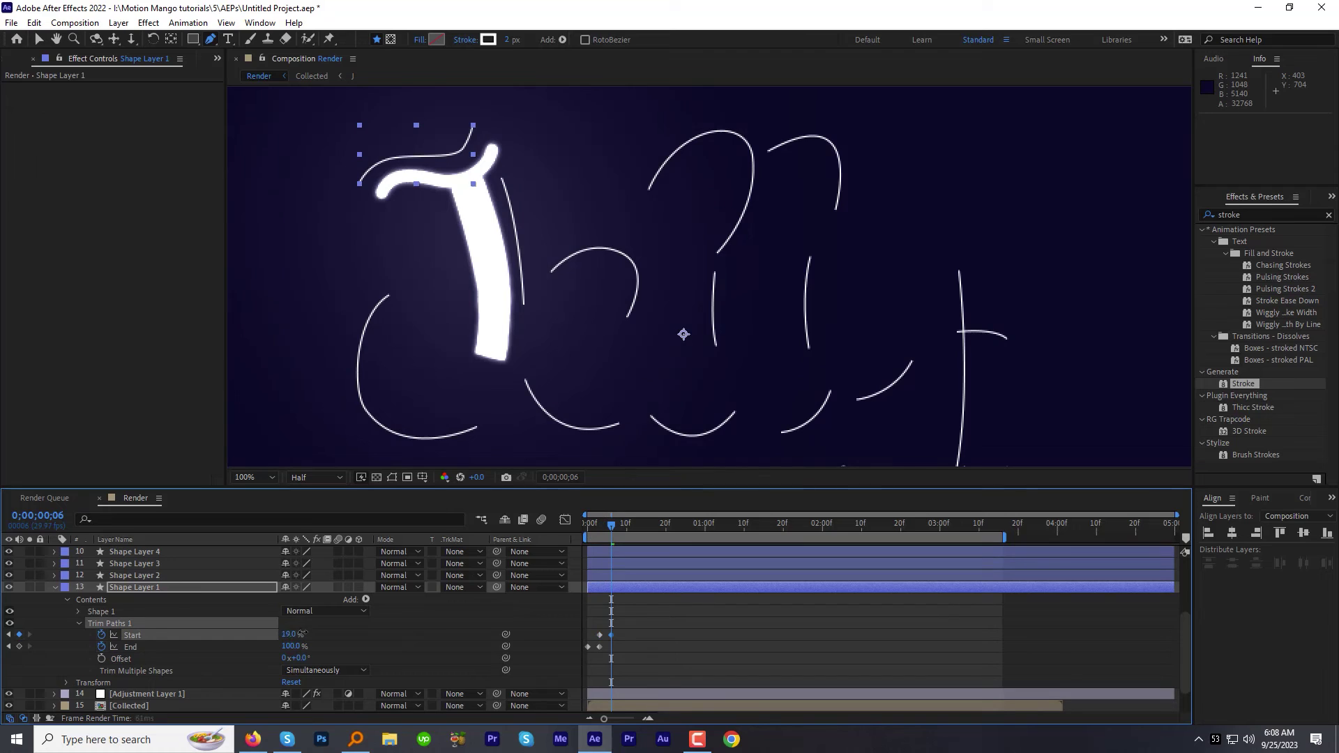
{"action": "left_click", "coordinate": [375, 623]}
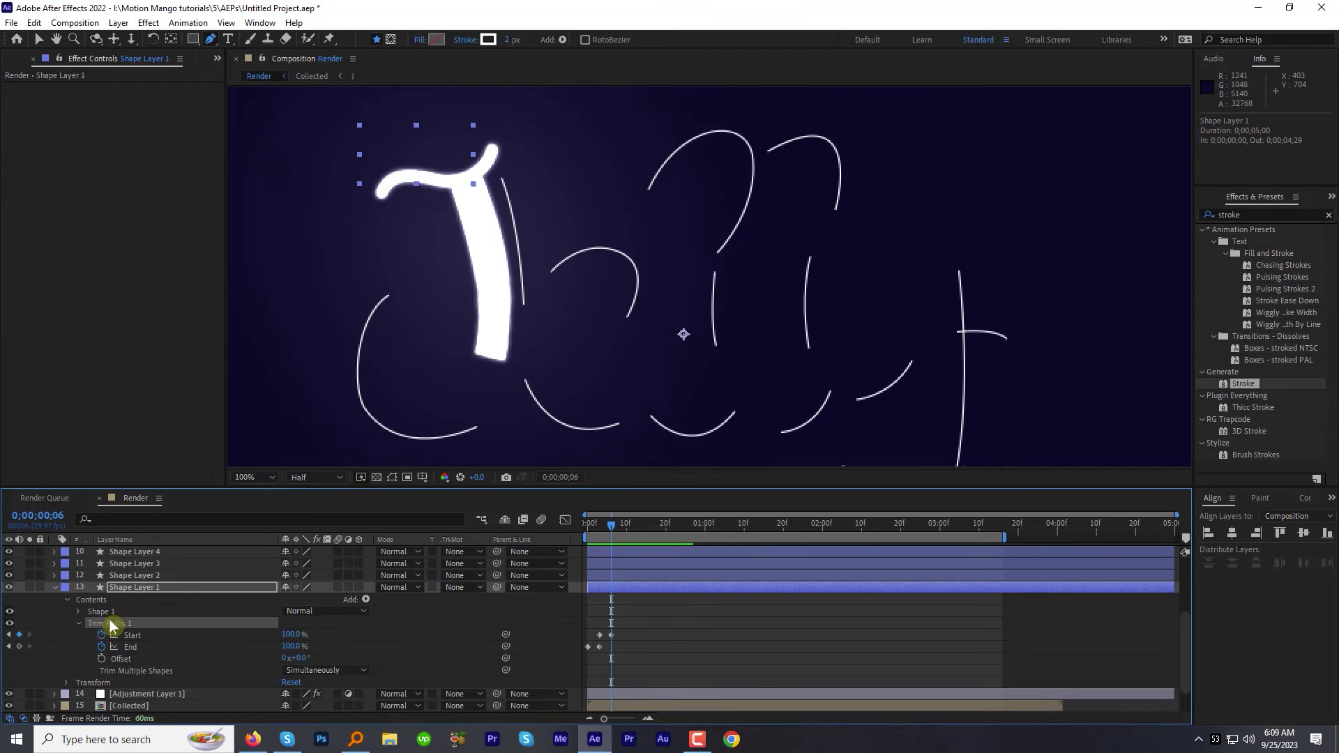
- Copy the animated Trim Paths from Shape Layer 1 and paste it onto Shape Layers 2 to 13 at frame 0
{"action": "left_click", "coordinate": [33, 23]}
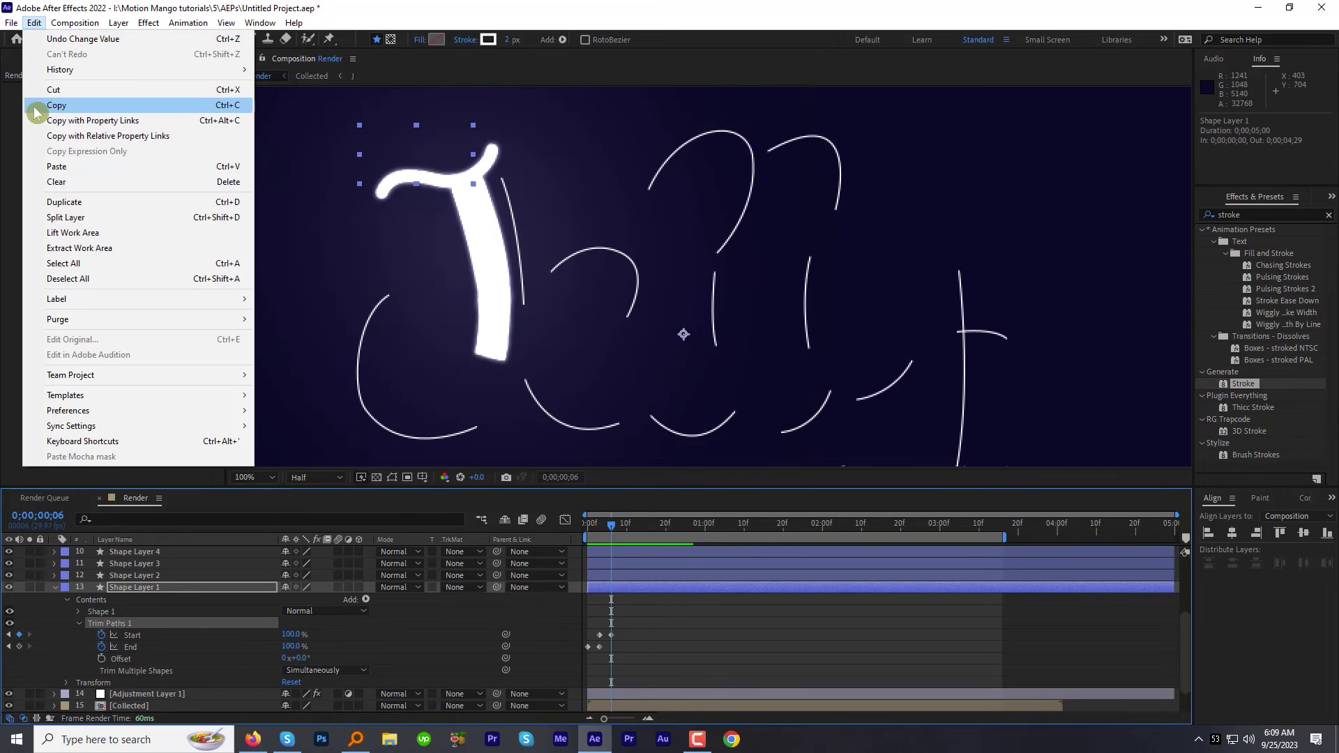
{"action": "left_click", "coordinate": [46, 112]}
{"action": "left_click", "coordinate": [601, 575]}
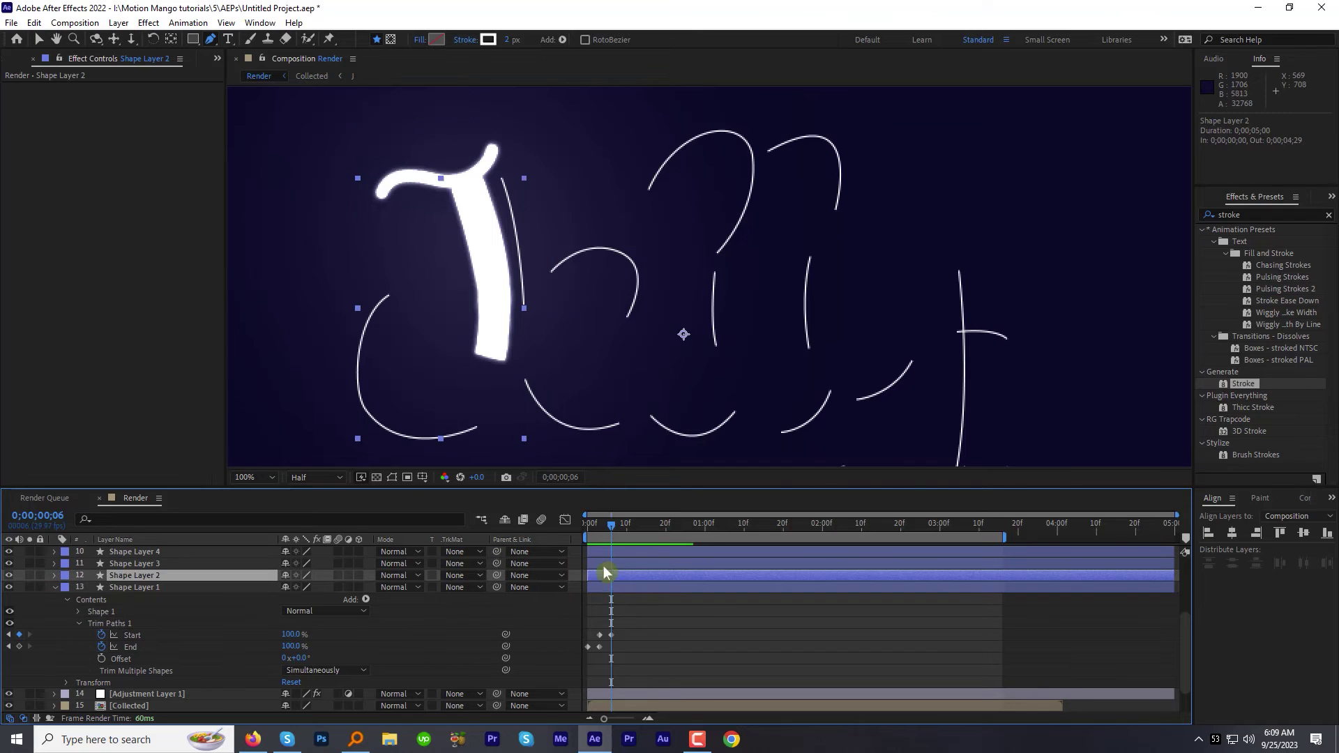
{"action": "left_click_drag", "start_coordinate": [609, 526], "coordinate": [588, 555]}
{"action": "scroll", "coordinate": [600, 561], "scroll_direction": "up", "scroll_amount": 3}
{"action": "key", "text": "ctrl+a"}
{"action": "left_click", "coordinate": [34, 23]}
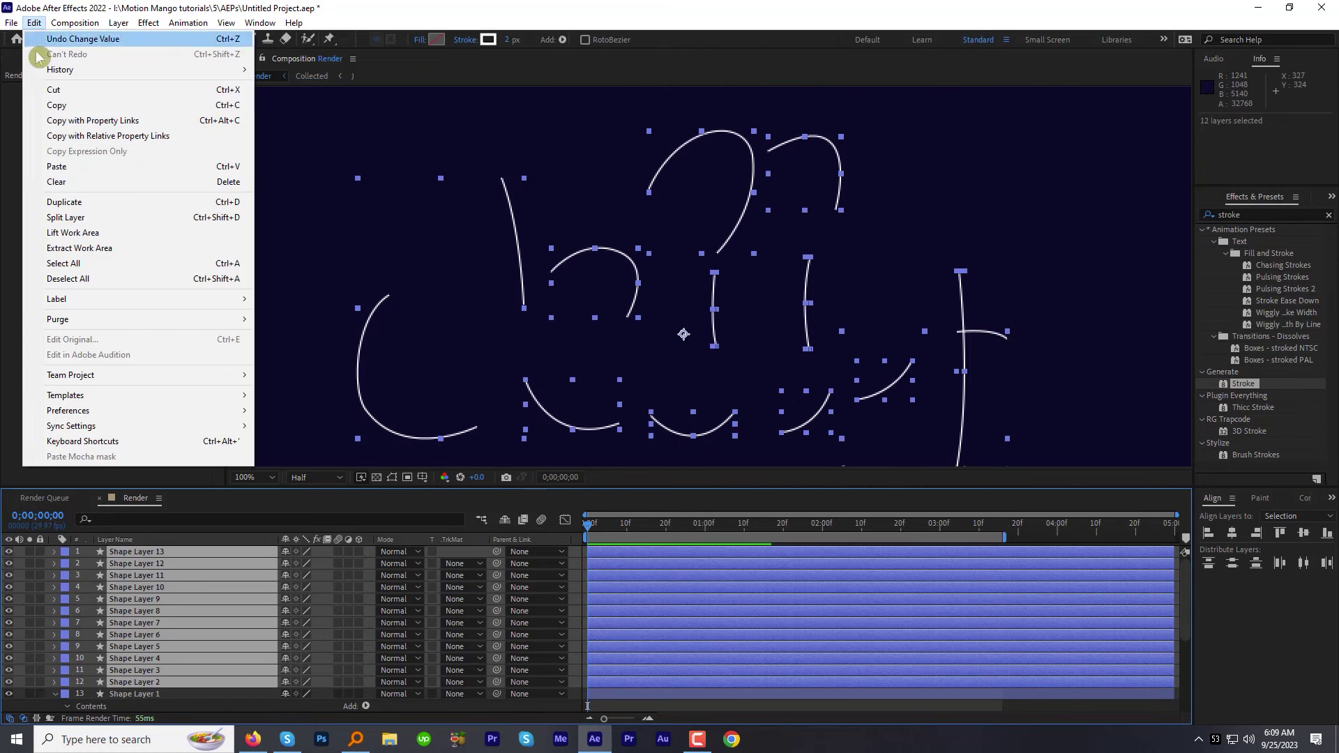
{"action": "left_click", "coordinate": [49, 163]}
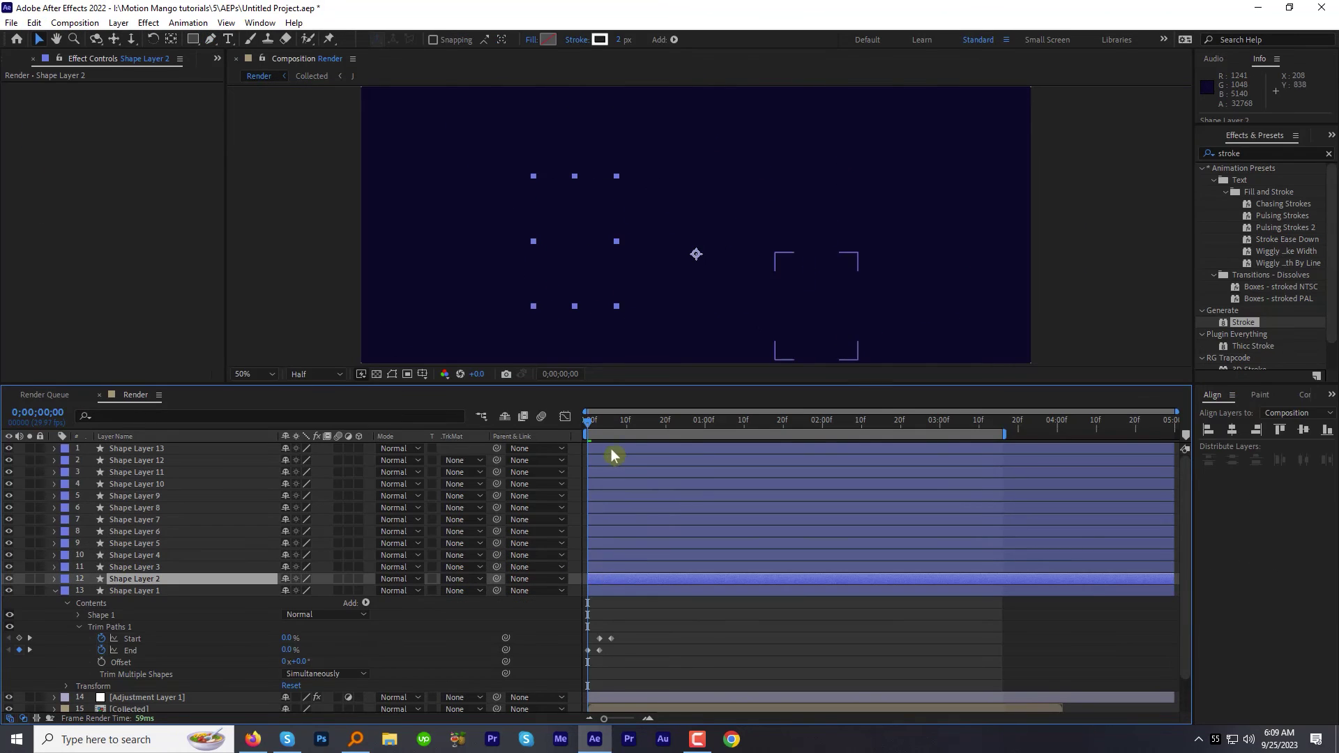
- Stagger the accent shape layers in time so each line starts as the letter part beside it is written on
{"action": "left_click", "coordinate": [611, 450], "text": "shift"}
{"action": "left_click_drag", "start_coordinate": [634, 452], "coordinate": [689, 452]}
{"action": "left_click_drag", "start_coordinate": [588, 421], "coordinate": [601, 423]}
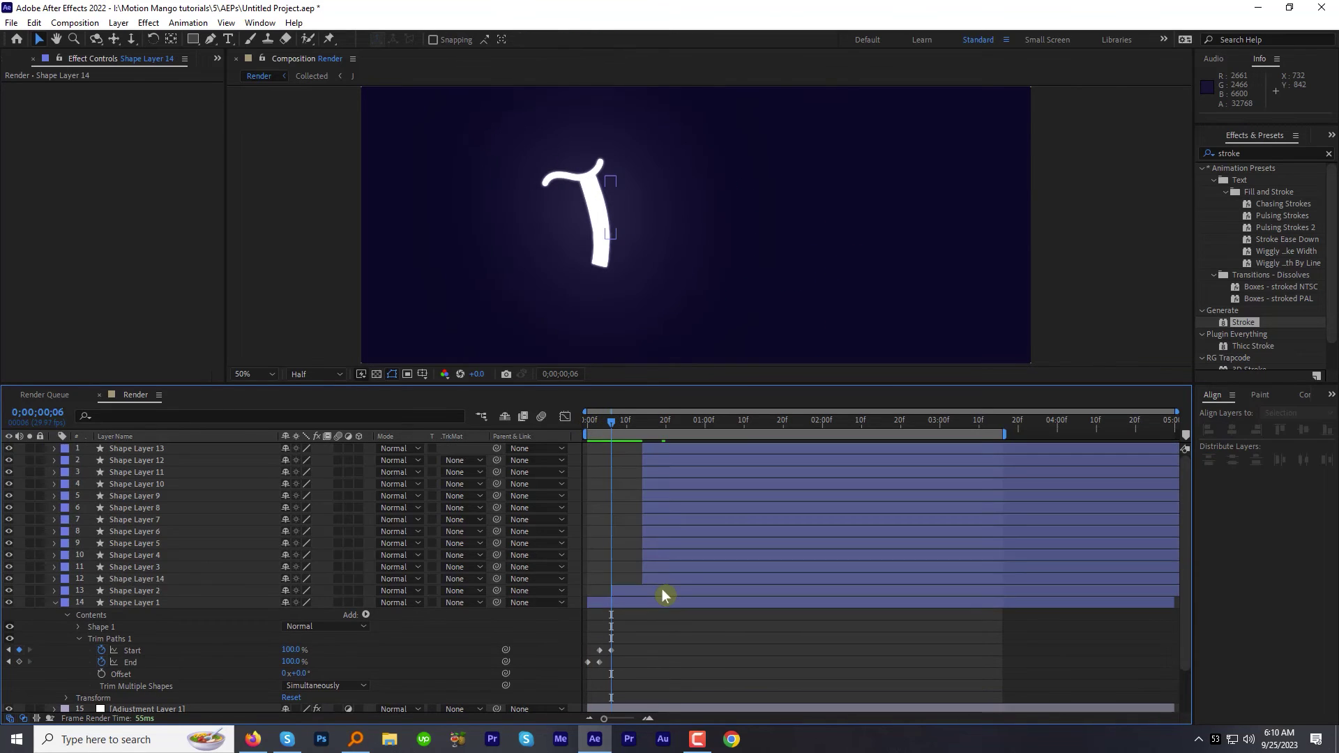
{"action": "left_click_drag", "start_coordinate": [663, 590], "coordinate": [654, 590]}
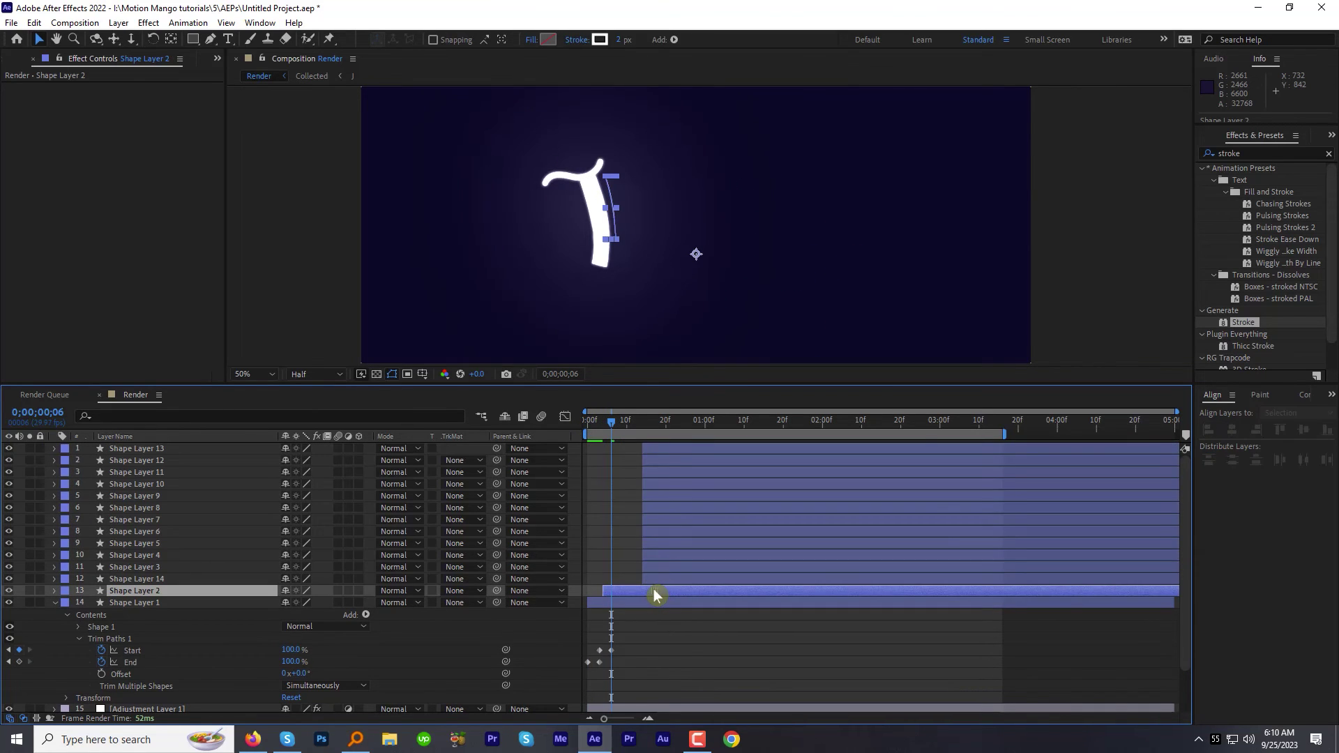
{"action": "left_click", "coordinate": [391, 375]}
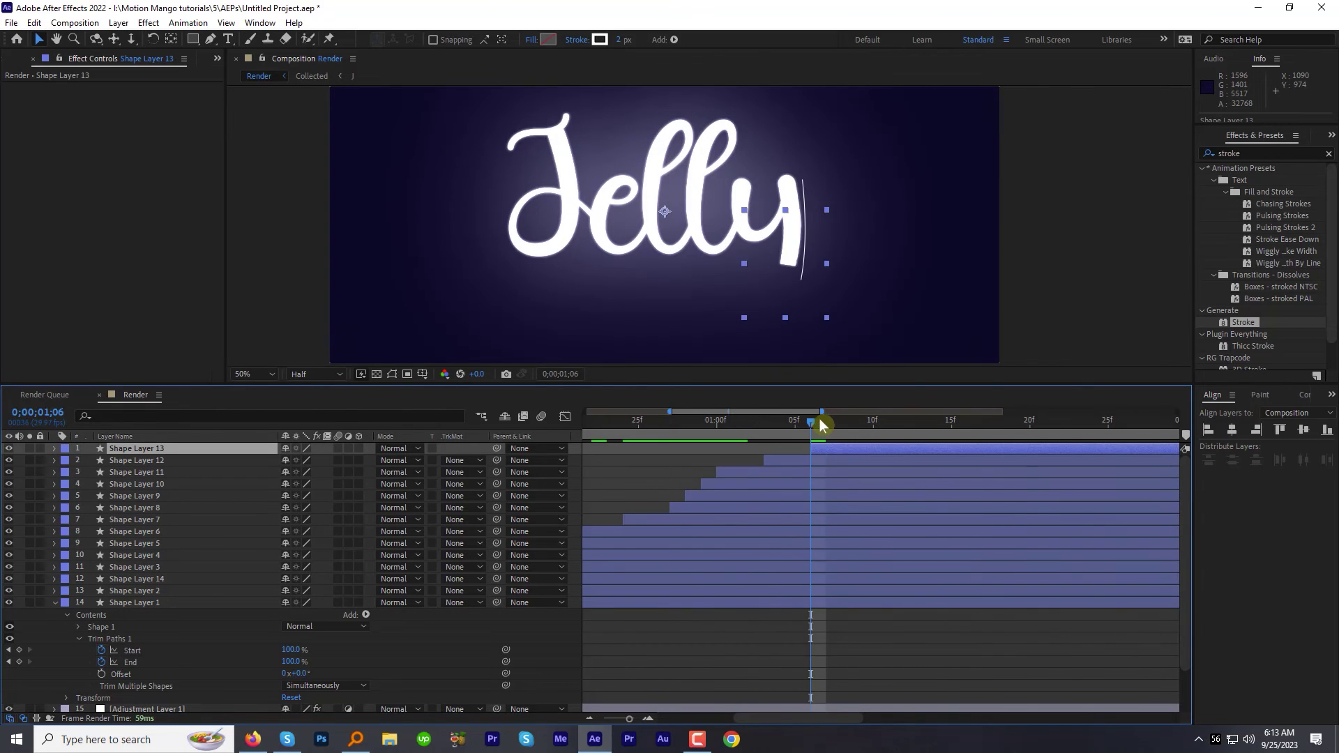
{"action": "left_click_drag", "start_coordinate": [826, 420], "coordinate": [871, 448]}
{"action": "left_click", "coordinate": [851, 461]}
{"action": "left_click", "coordinate": [785, 423]}
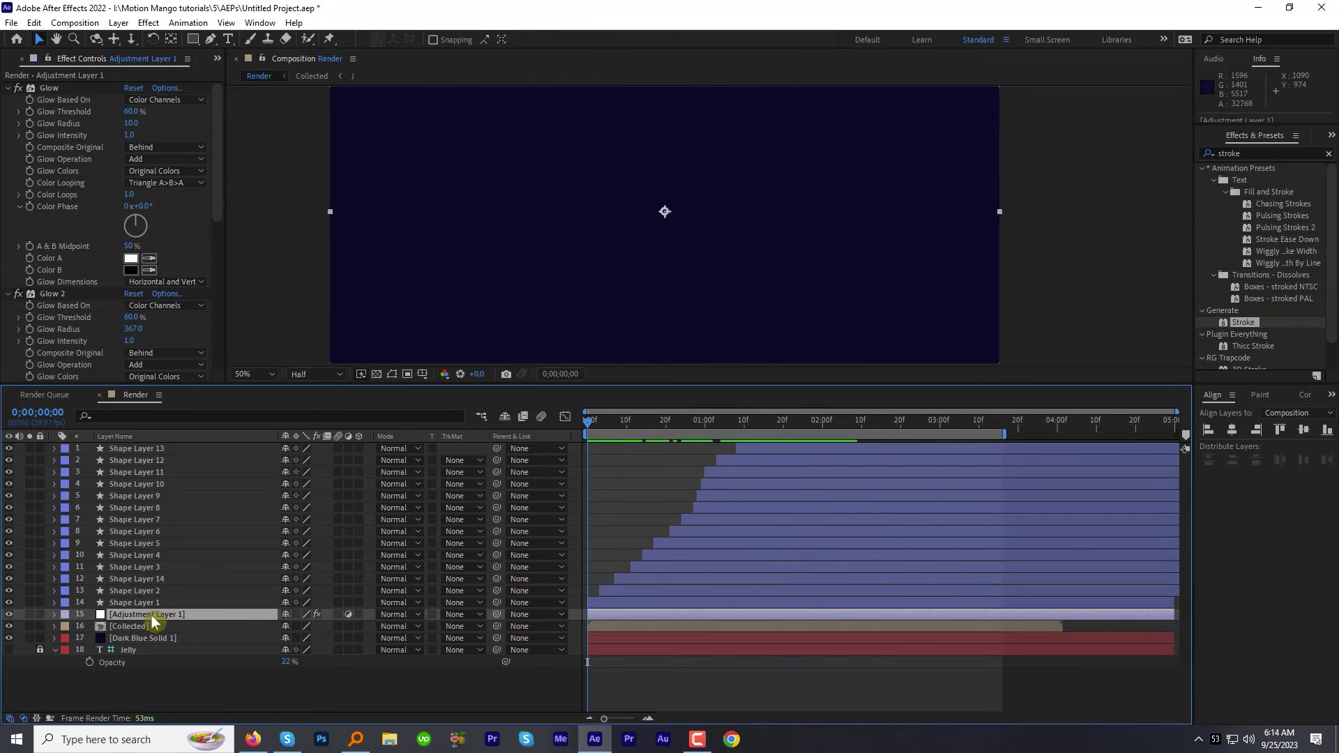
- Move Adjustment Layer 1 to the top of the stack and pre-compose all shape layers with the Collected layer as "Final"
{"action": "left_click_drag", "start_coordinate": [152, 616], "coordinate": [153, 450]}
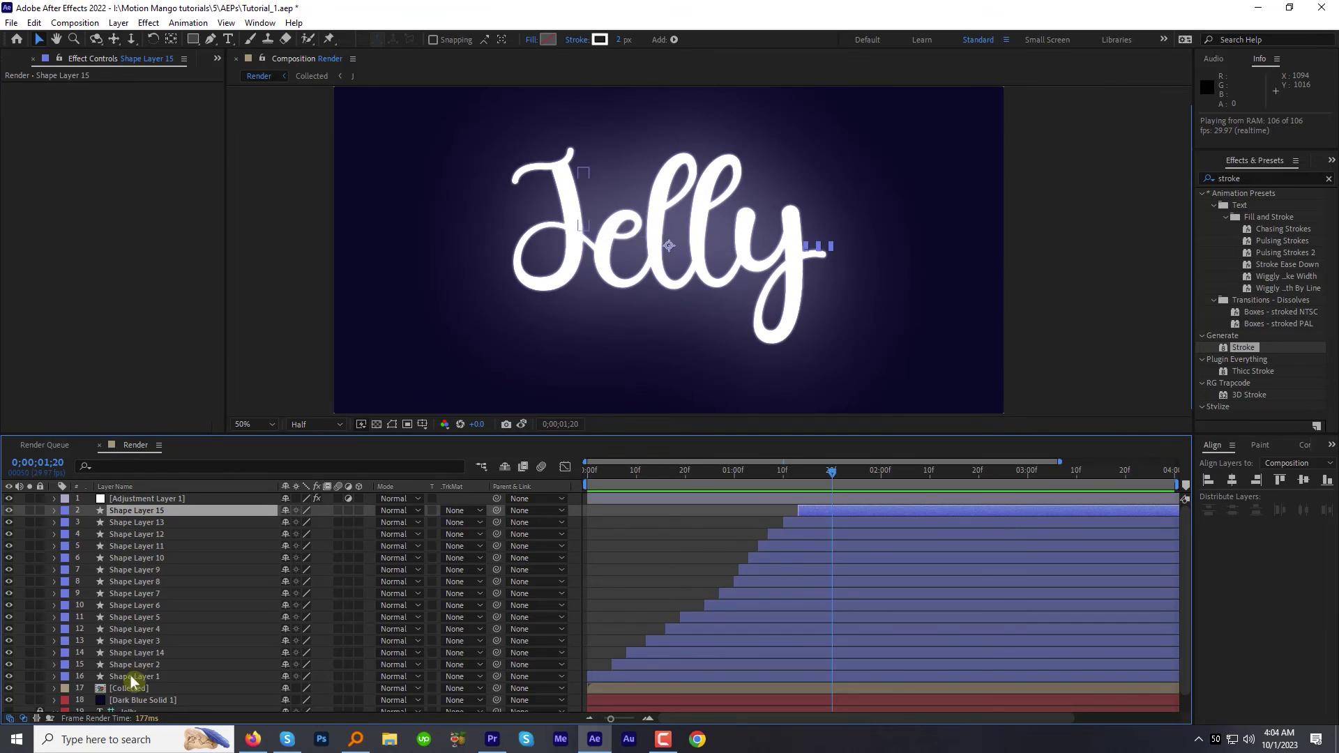
{"action": "left_click", "coordinate": [133, 689], "text": "shift"}
{"action": "right_click", "coordinate": [210, 517]}
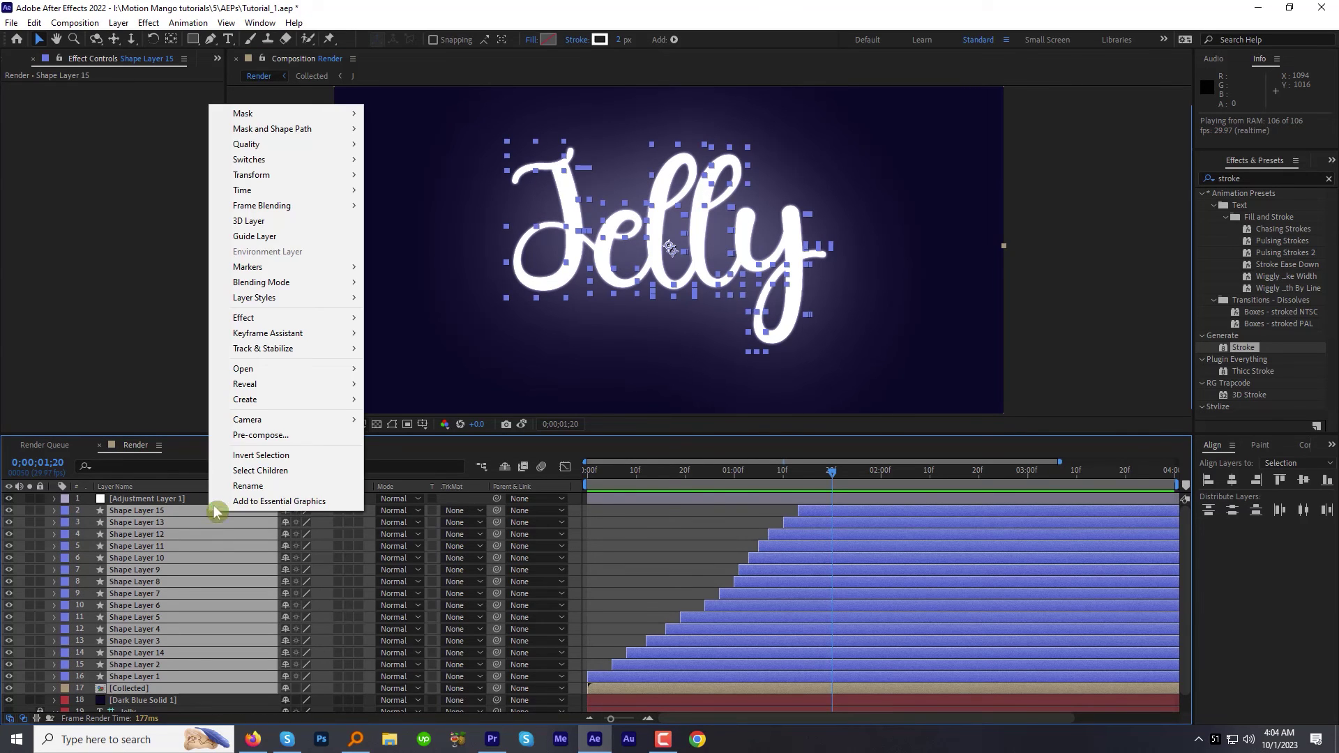
{"action": "left_click", "coordinate": [239, 435]}
{"action": "type", "text": "Final"}
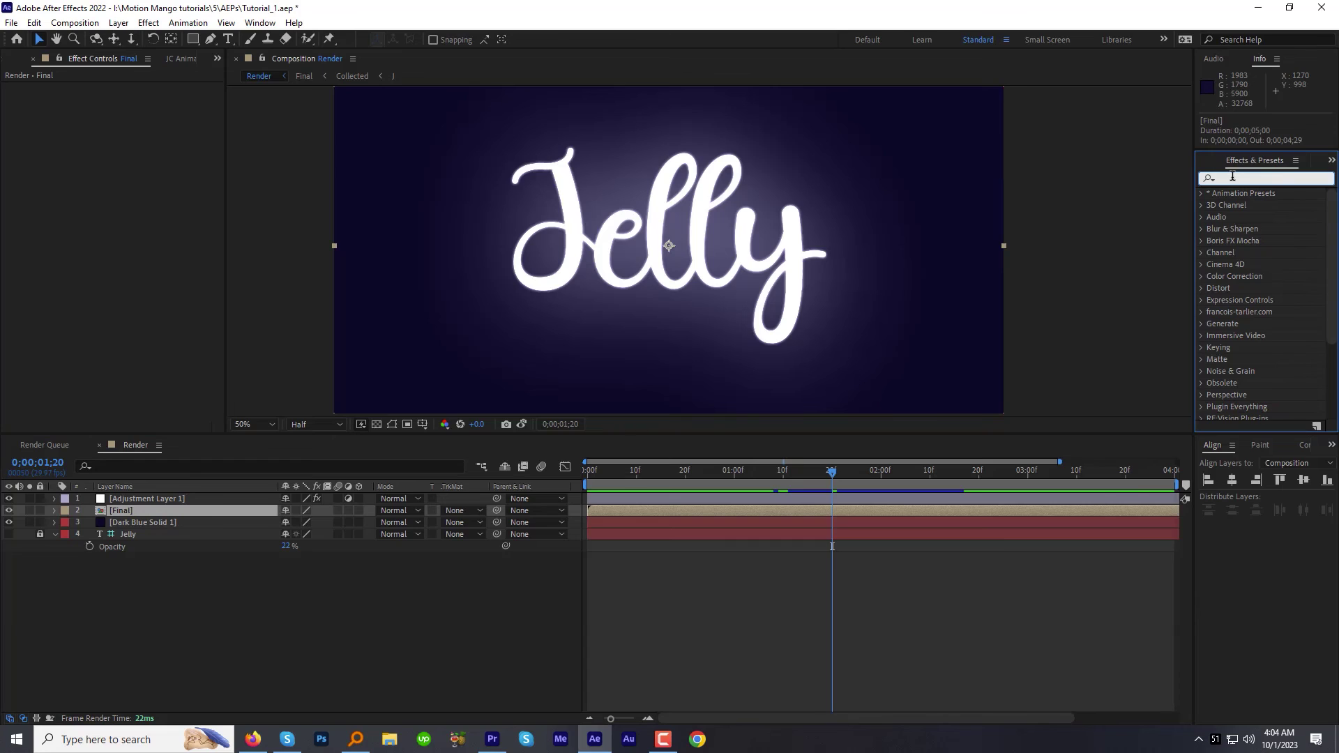
- Apply the Shift Channels effect to the Final layer and duplicate that layer twice
{"action": "type", "text": "shift"}
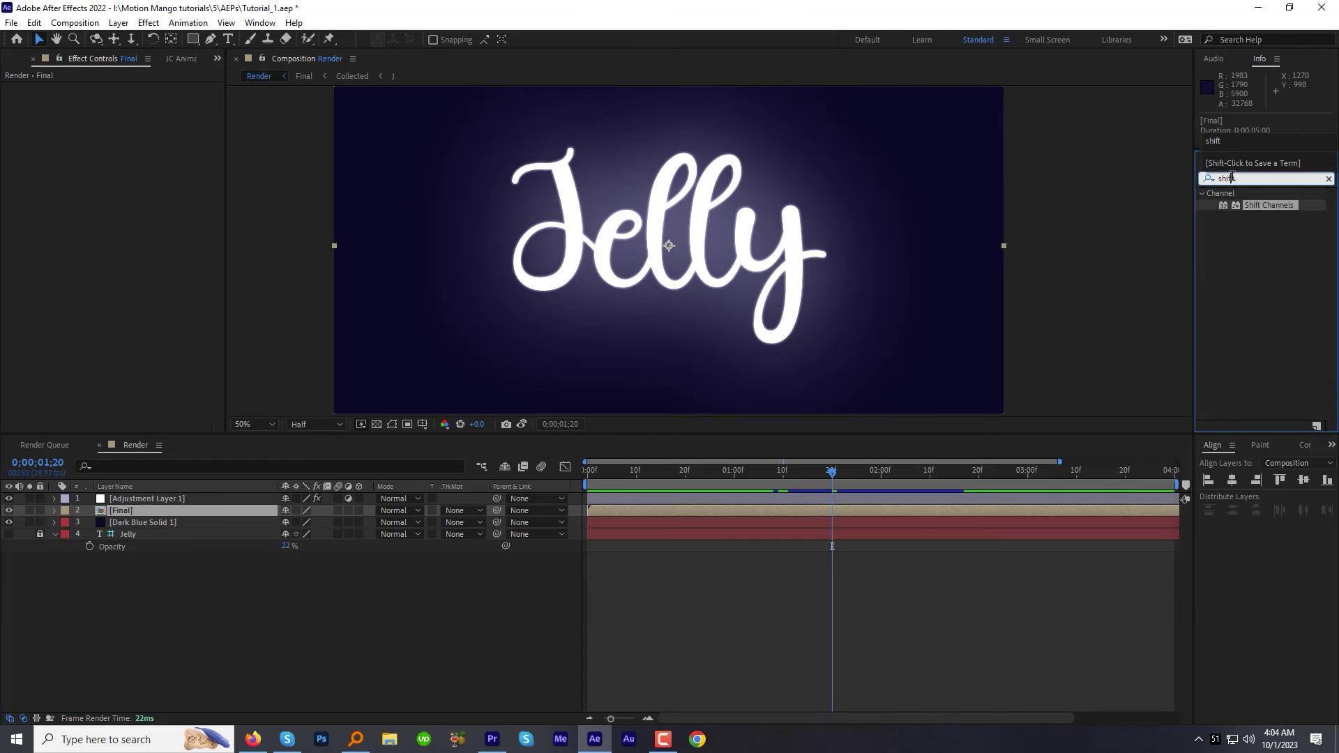
{"action": "left_click_drag", "start_coordinate": [1261, 205], "coordinate": [982, 508]}
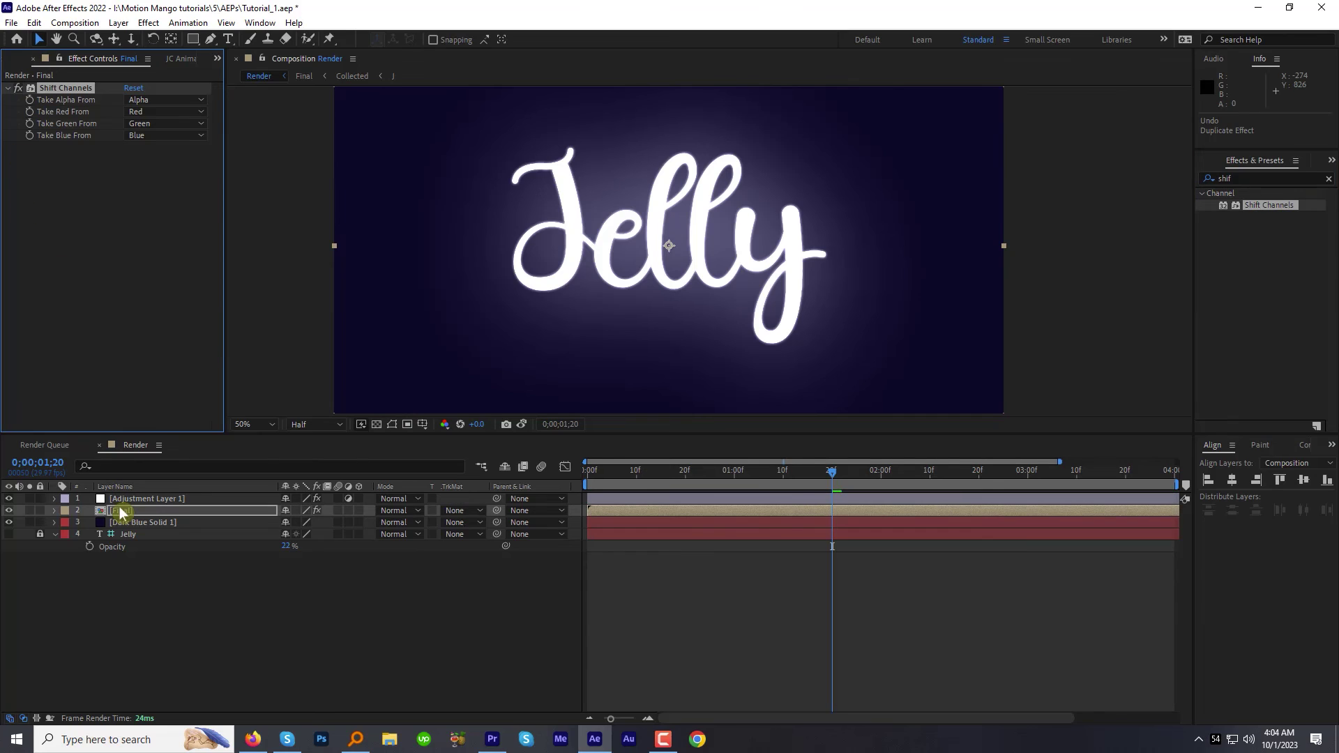
{"action": "left_click", "coordinate": [120, 511]}
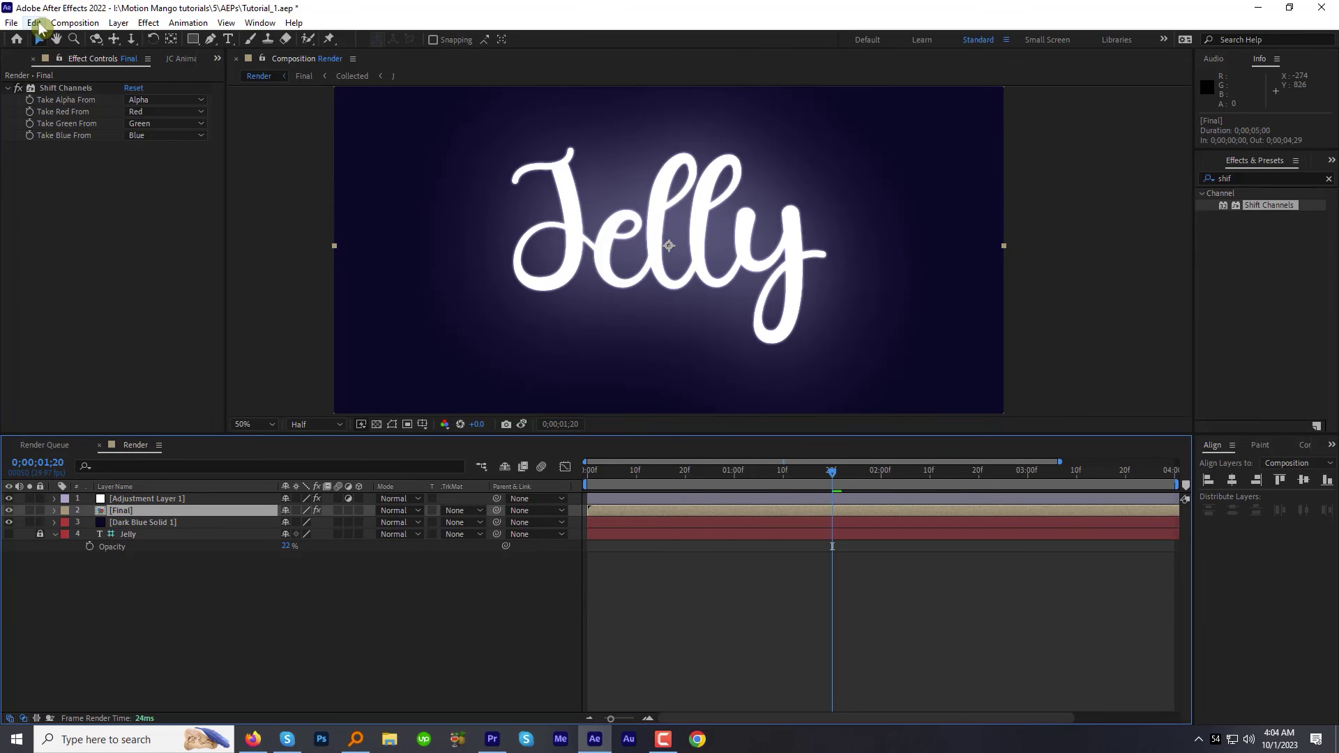
{"action": "left_click", "coordinate": [37, 23]}
{"action": "left_click", "coordinate": [52, 190]}
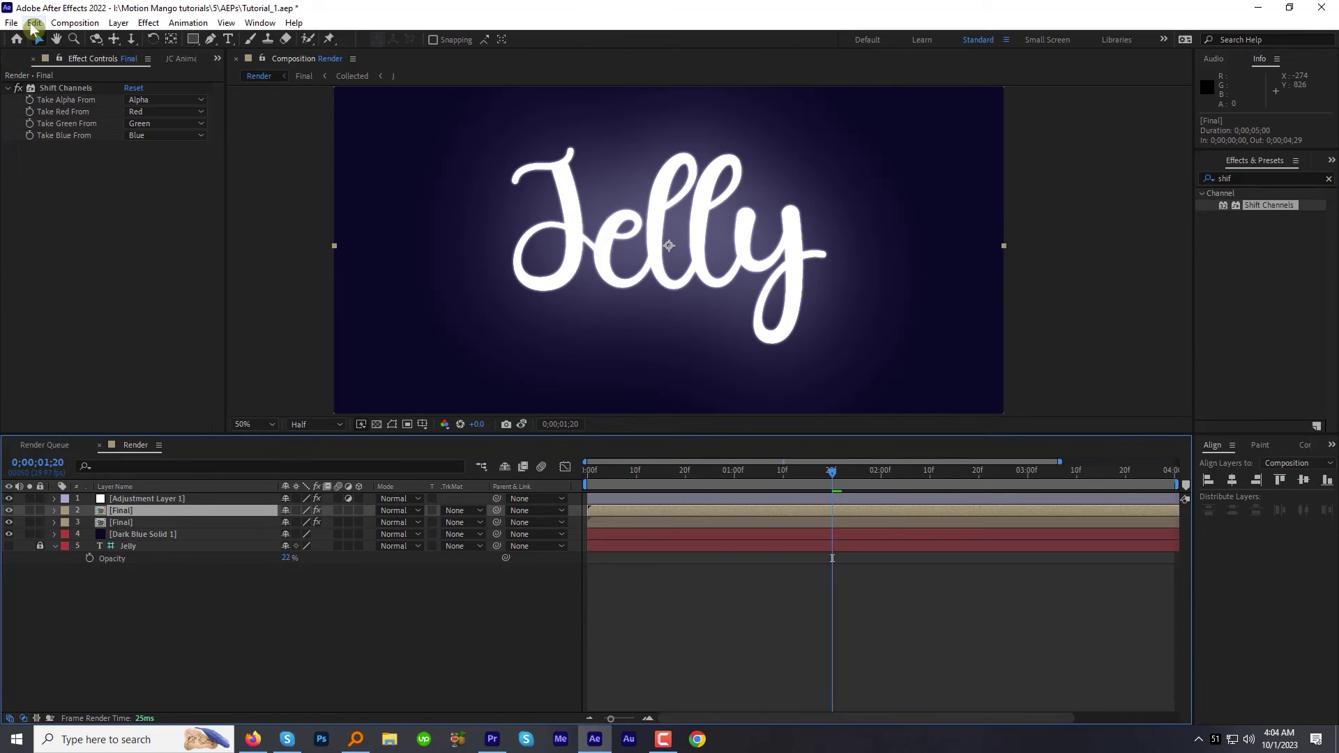
{"action": "left_click", "coordinate": [32, 23]}
{"action": "left_click", "coordinate": [57, 202]}
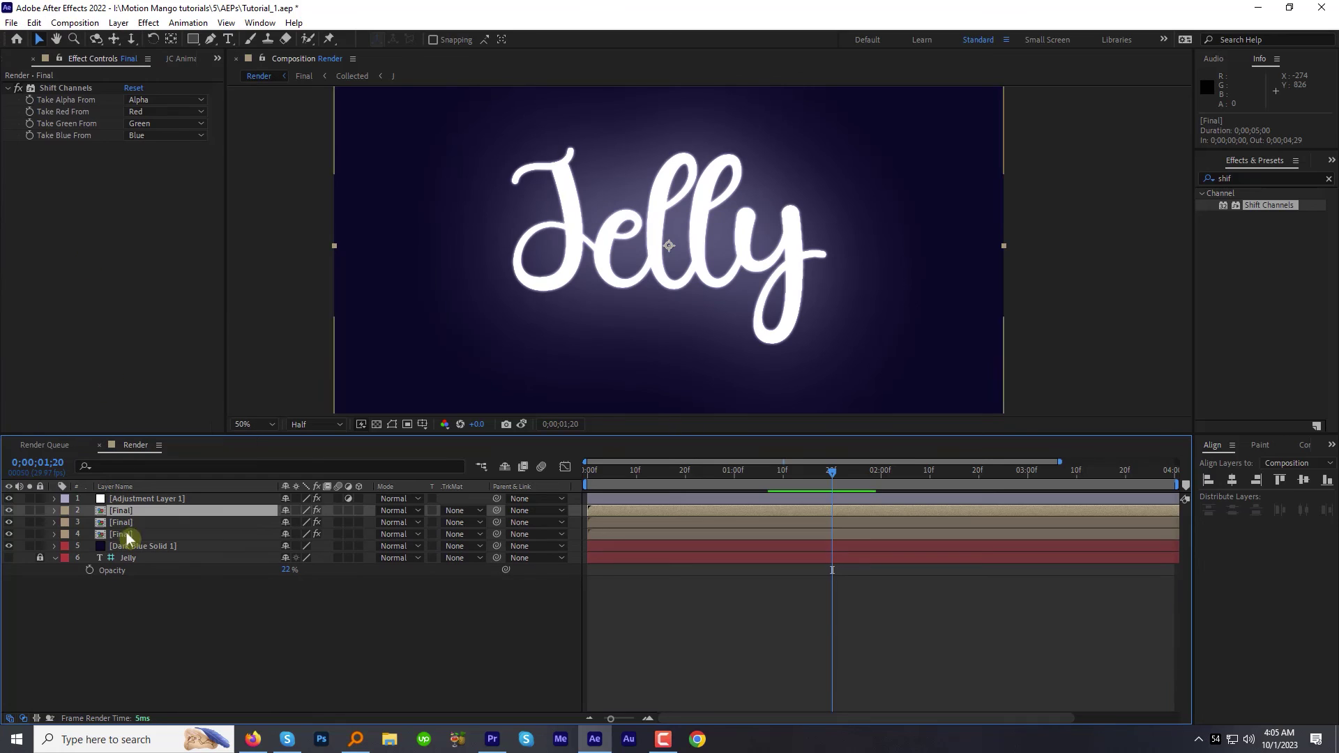
- On the lowest Final layer, set Take Green From and Take Blue From to Full Off
{"action": "left_click", "coordinate": [127, 533]}
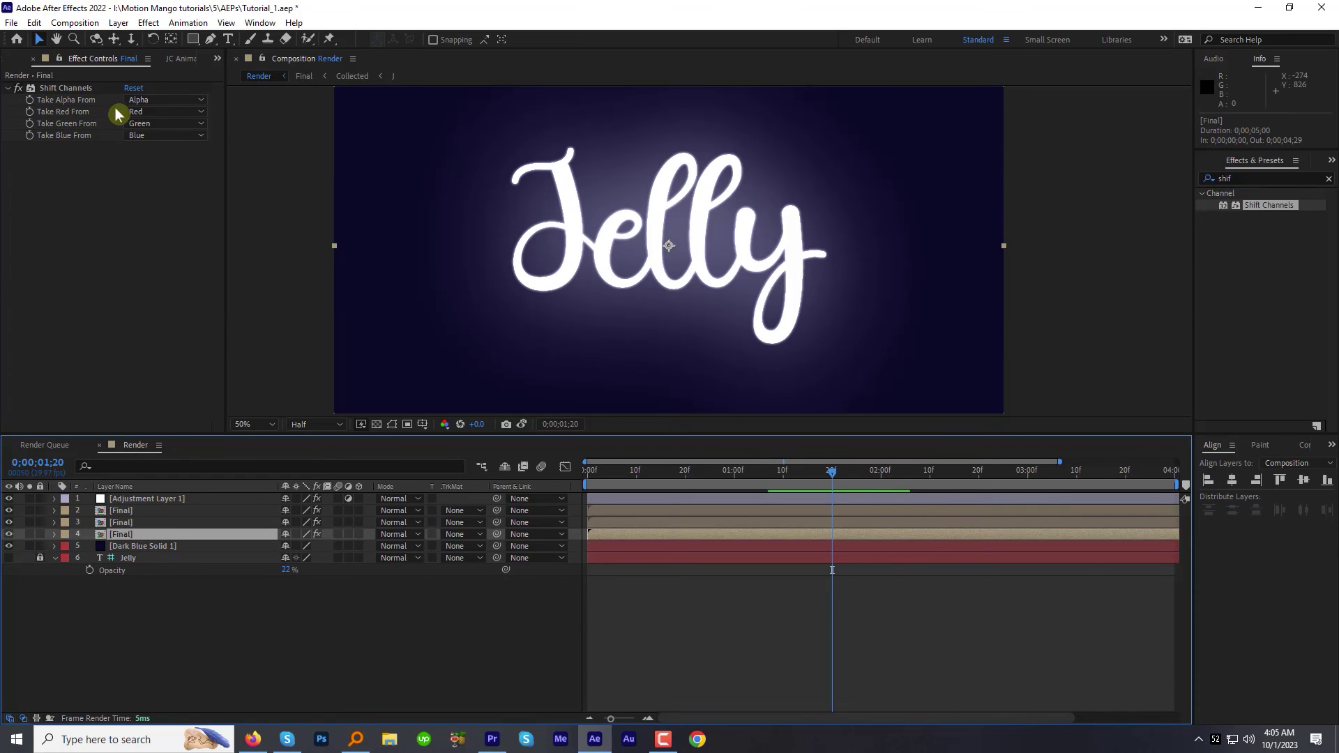
{"action": "left_click", "coordinate": [140, 123]}
{"action": "left_click", "coordinate": [160, 276]}
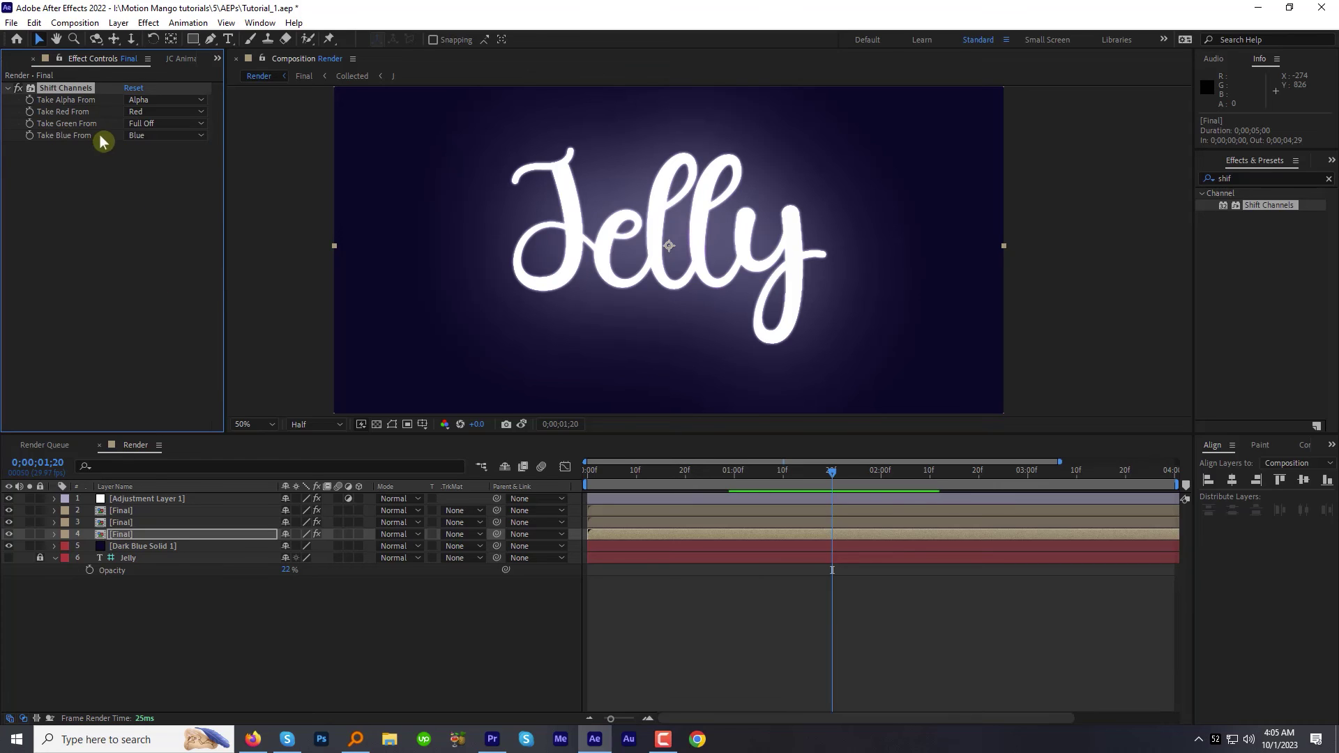
{"action": "left_click", "coordinate": [143, 135]}
{"action": "left_click", "coordinate": [159, 288]}
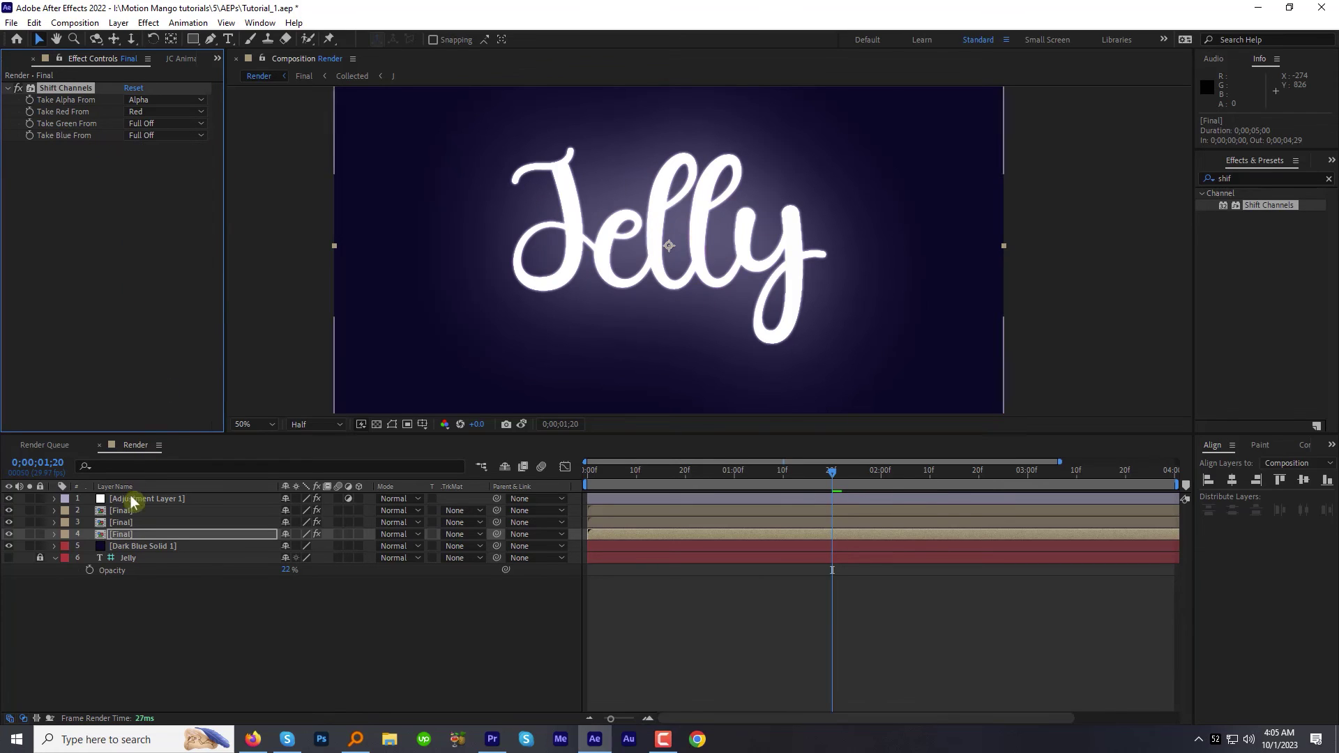
- On the middle Final layer, set Take Red From and Take Blue From to Full Off
{"action": "left_click", "coordinate": [129, 519]}
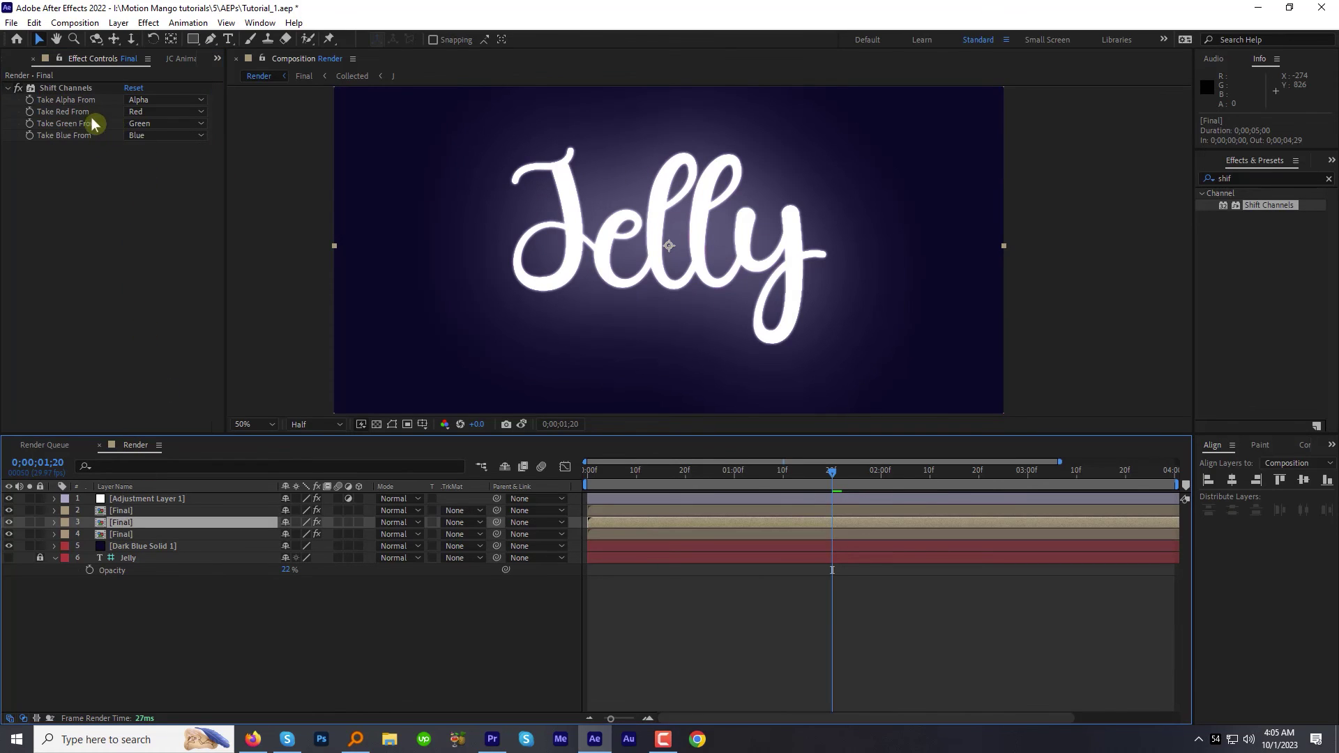
{"action": "left_click", "coordinate": [144, 112]}
{"action": "left_click", "coordinate": [161, 265]}
{"action": "left_click", "coordinate": [143, 136]}
{"action": "left_click", "coordinate": [161, 289]}
- On the uppermost Final layer, set Take Red From and Take Green From to Full Off
{"action": "left_click", "coordinate": [118, 515]}
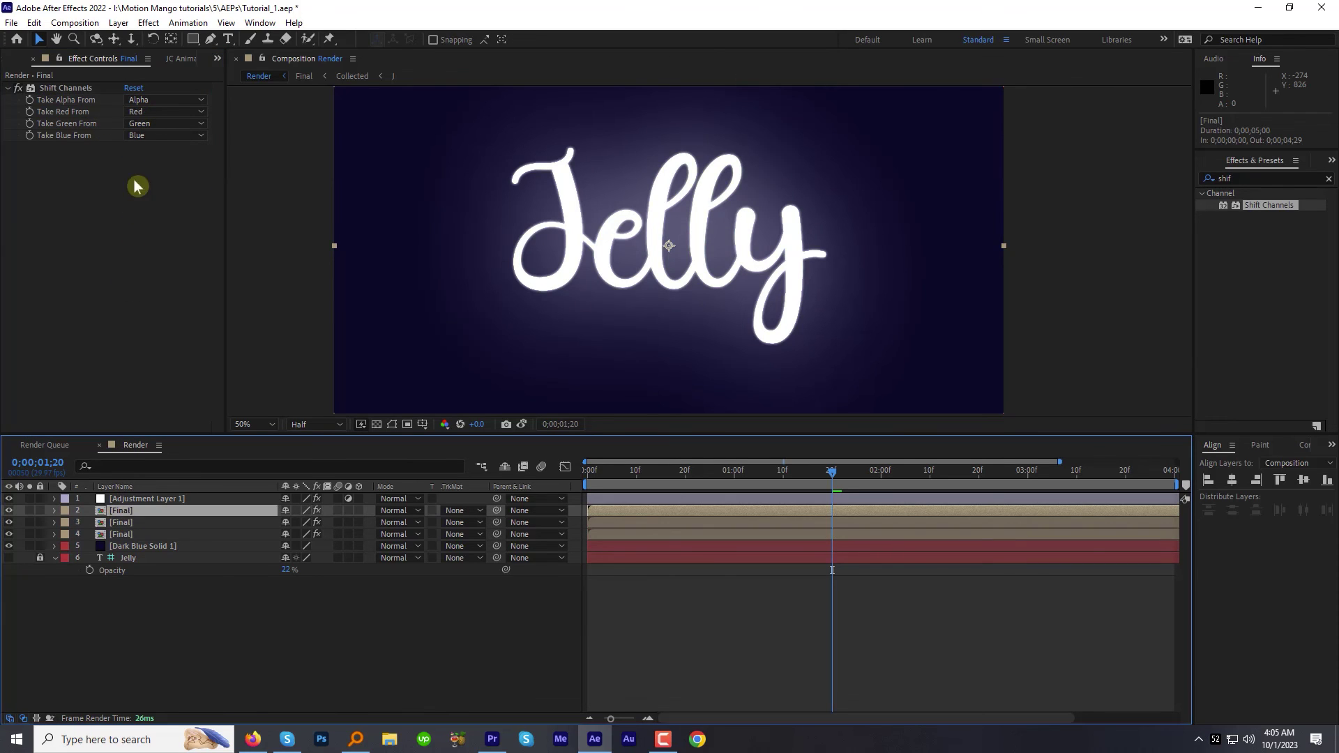
{"action": "left_click", "coordinate": [140, 111]}
{"action": "left_click", "coordinate": [160, 264]}
{"action": "left_click", "coordinate": [140, 126]}
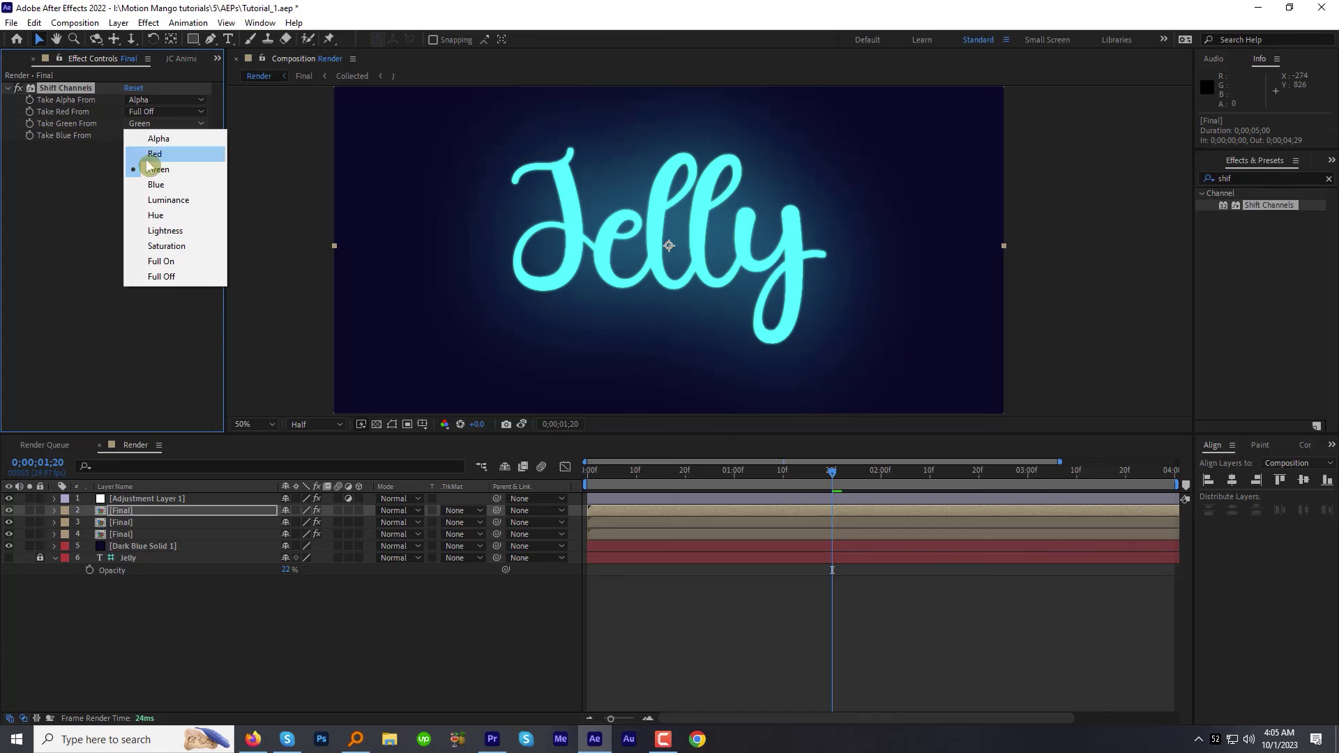
{"action": "left_click", "coordinate": [148, 277]}
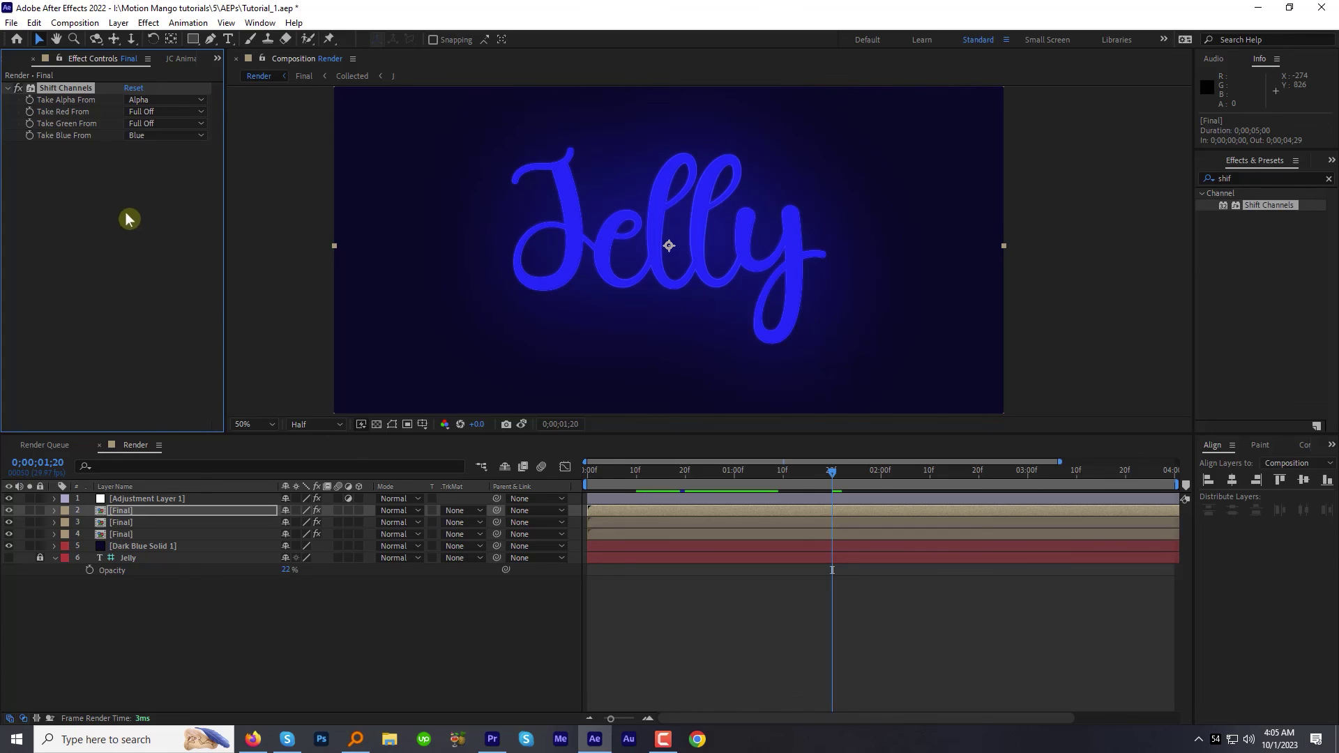
- Delay the middle Final layer about 3 frames and the uppermost about 6 frames, and set both to Screen blending mode
{"action": "left_click", "coordinate": [123, 523]}
{"action": "left_click", "coordinate": [129, 511]}
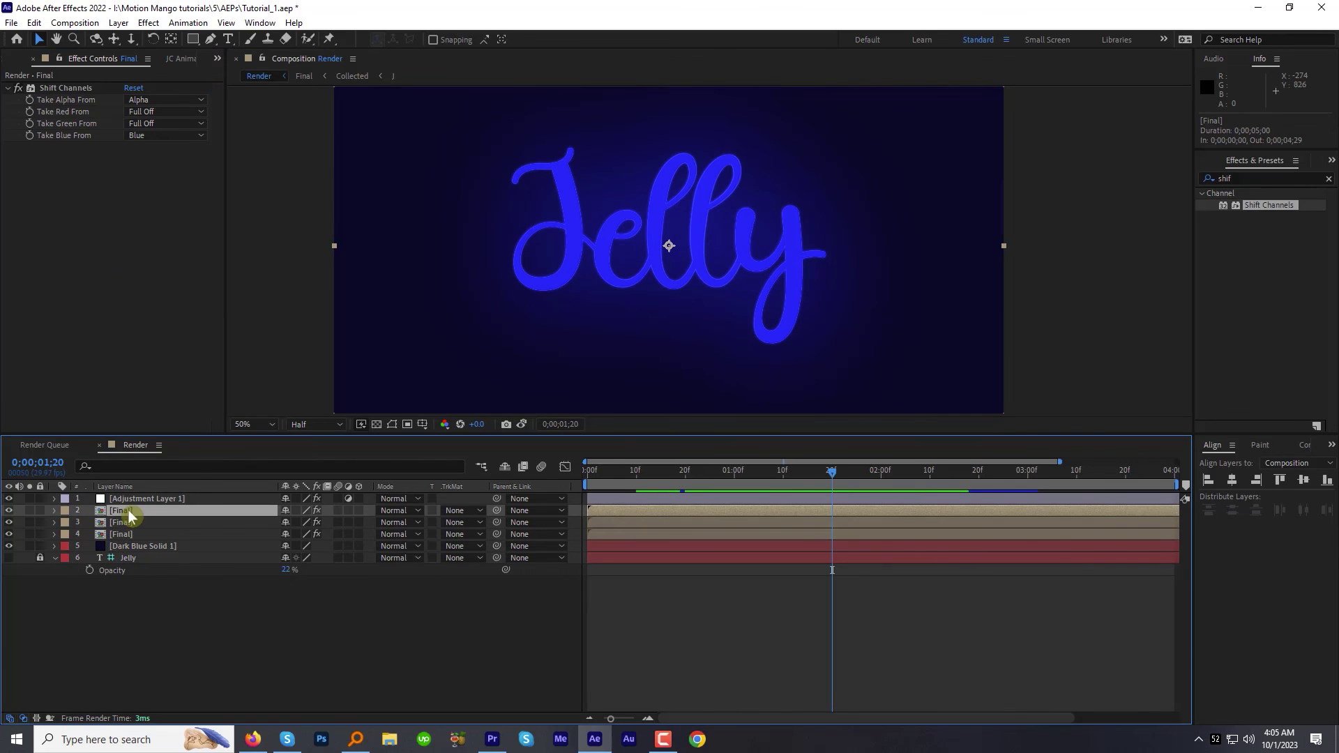
{"action": "left_click_drag", "start_coordinate": [603, 528], "coordinate": [633, 512]}
{"action": "left_click", "coordinate": [614, 523], "text": "shift"}
{"action": "left_click", "coordinate": [400, 516]}
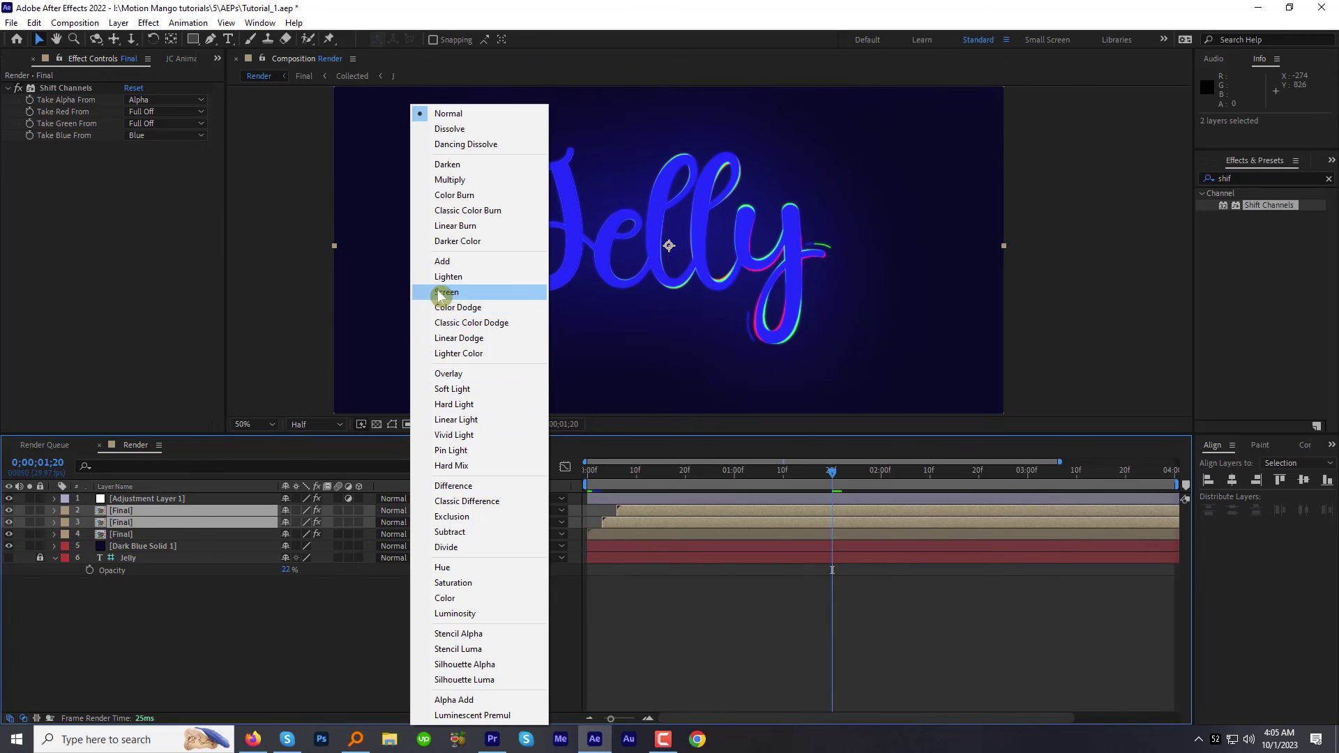
{"action": "left_click", "coordinate": [441, 293]}
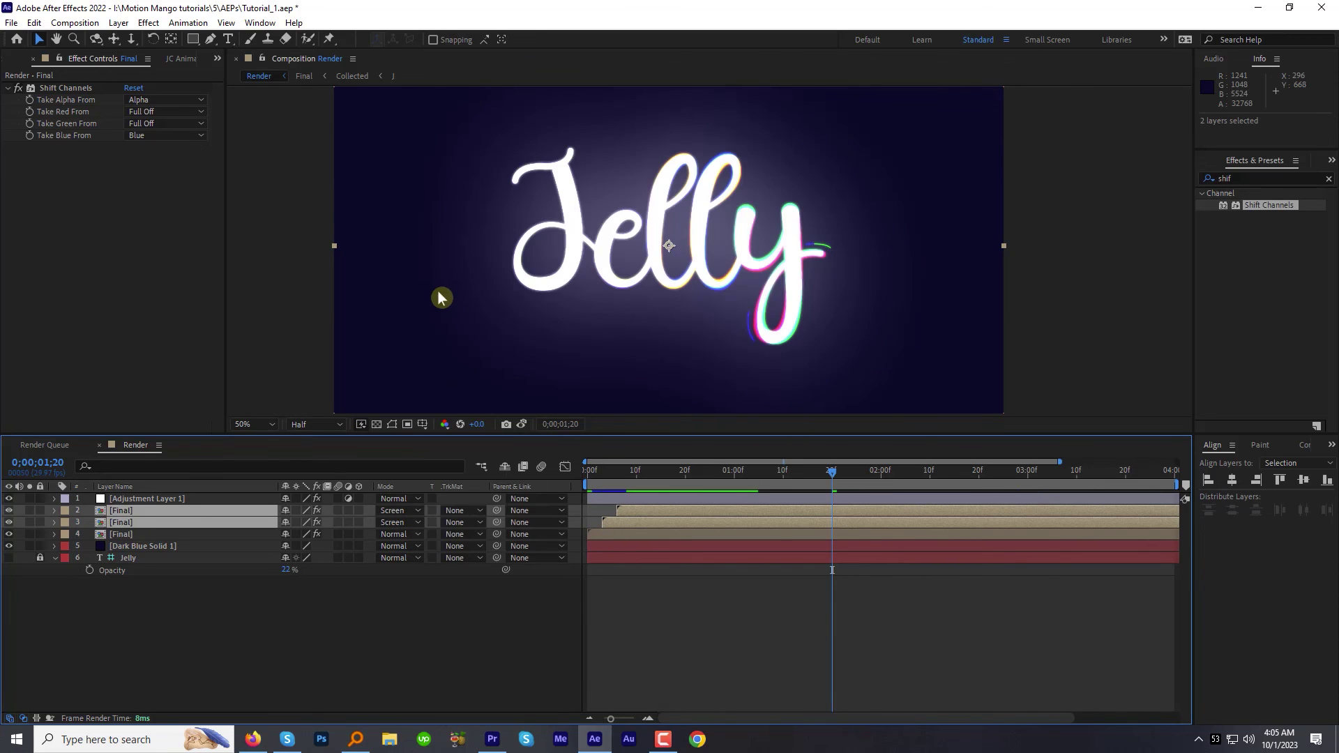